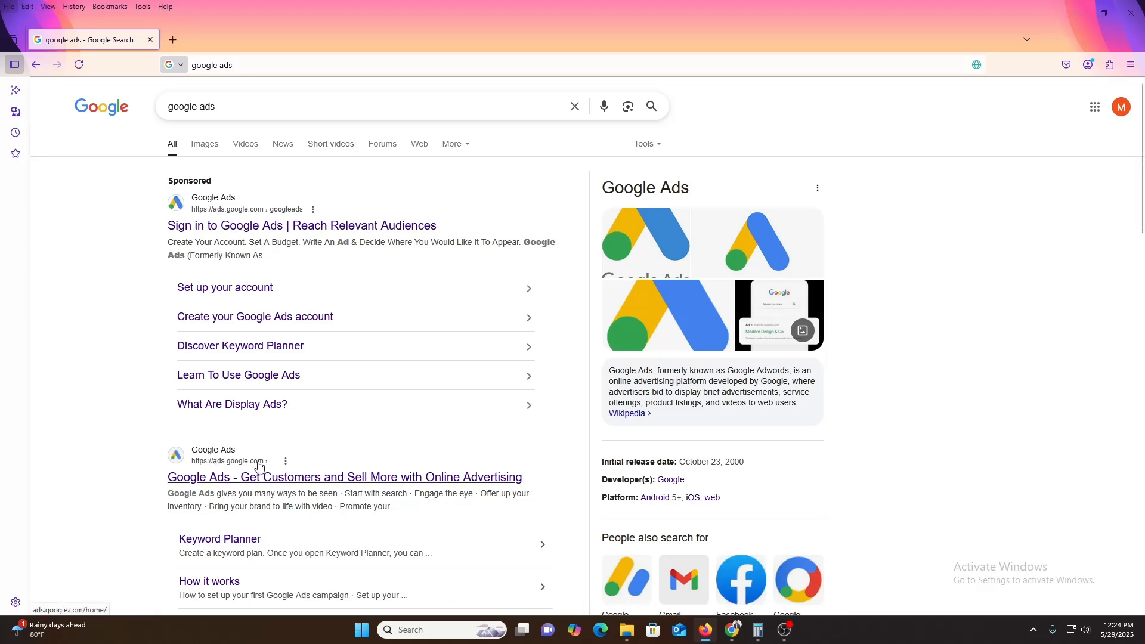
# - Open the Google Ads home page from the search results in a new tab and start the sign-up
pyautogui.click(264, 482)
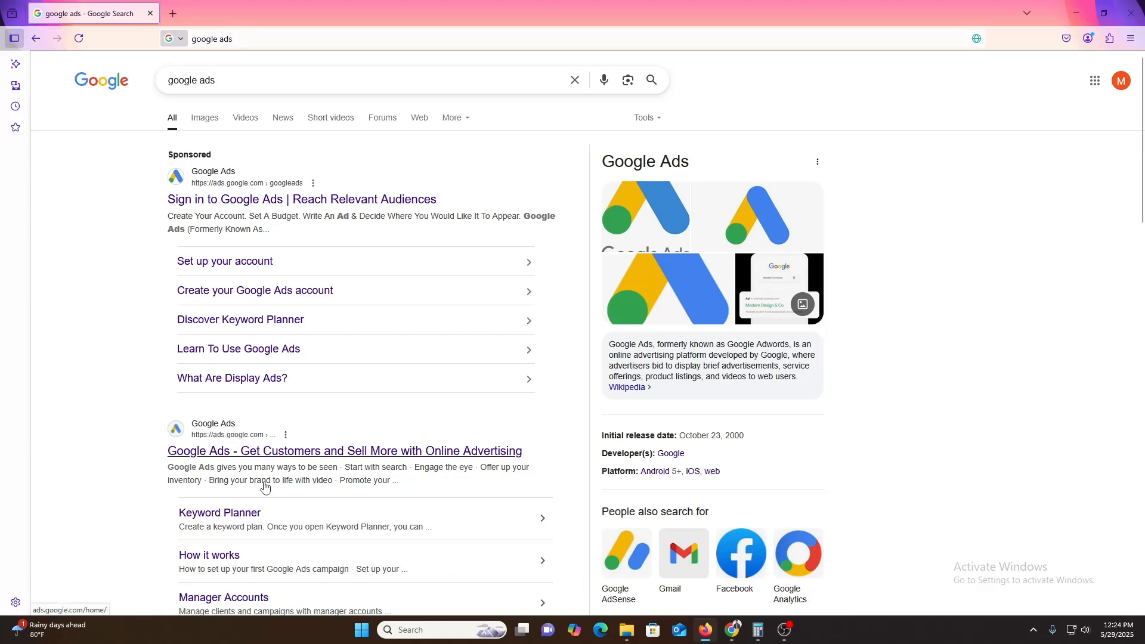
pyautogui.rightClick(266, 452)
pyautogui.click(314, 222)
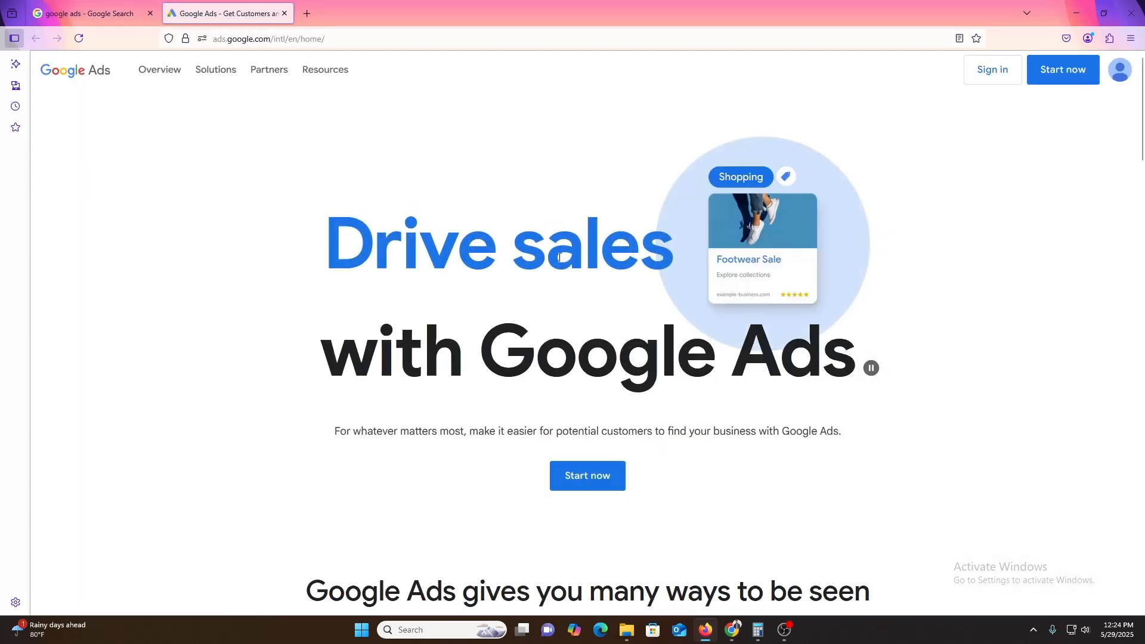
pyautogui.click(580, 464)
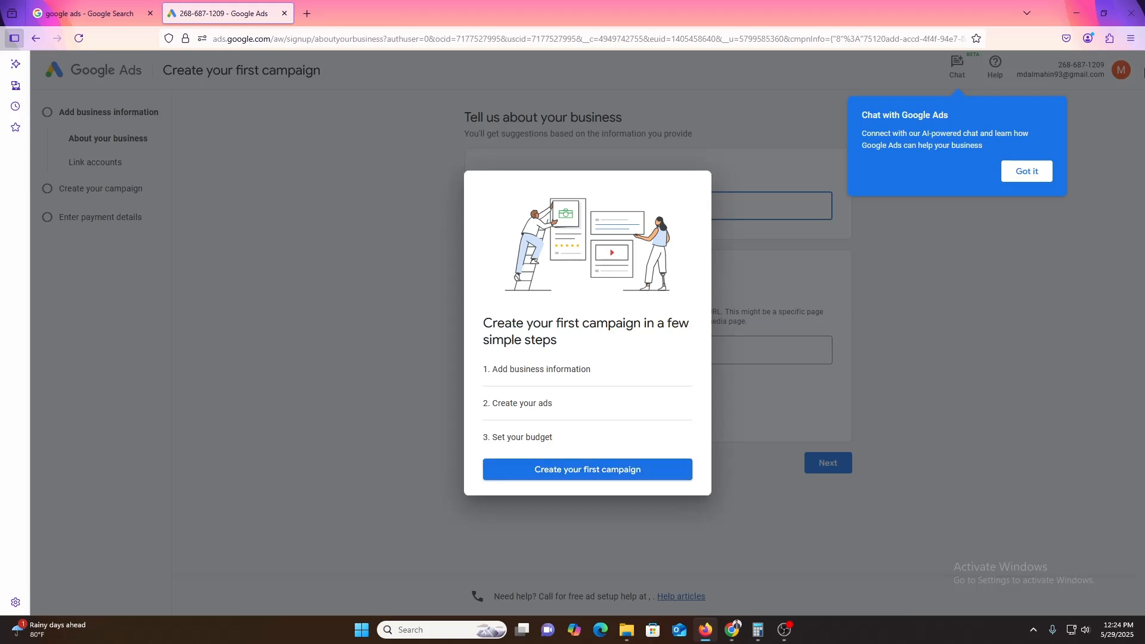
# - Dismiss the Chat with Google Ads tip and begin creating the first campaign
pyautogui.click(1034, 164)
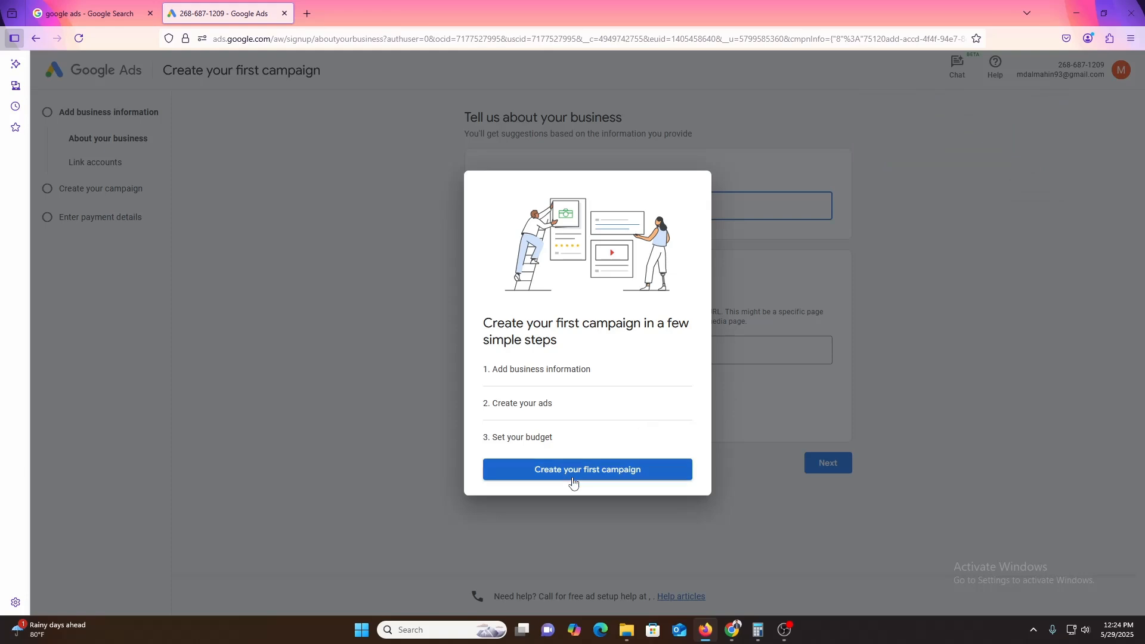
pyautogui.moveTo(608, 325); pyautogui.dragTo(656, 336)
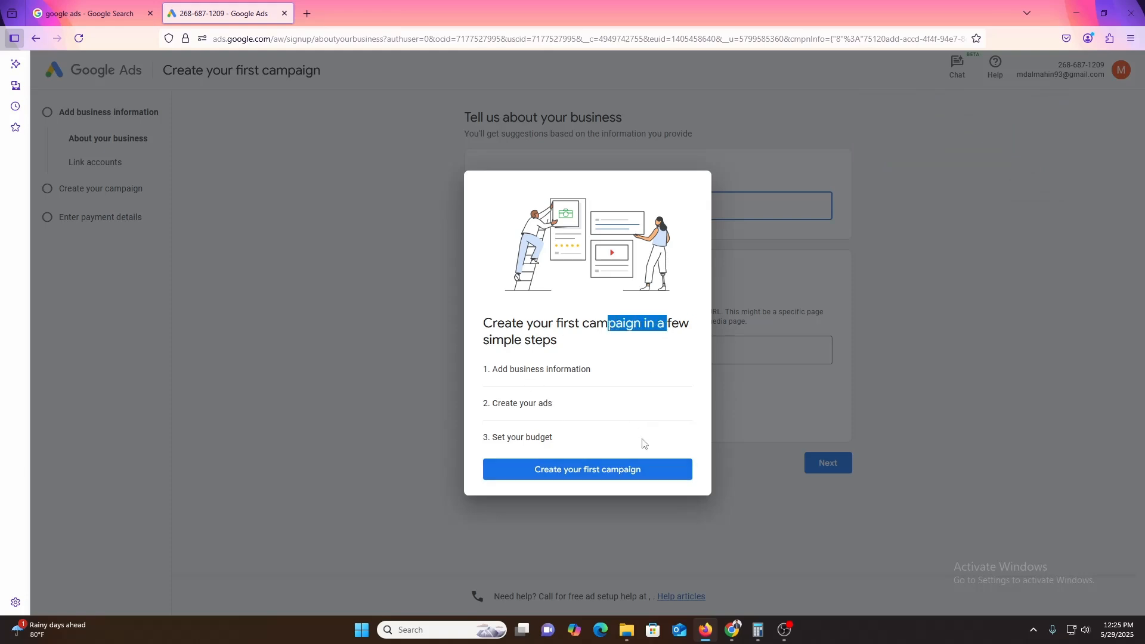
pyautogui.click(579, 480)
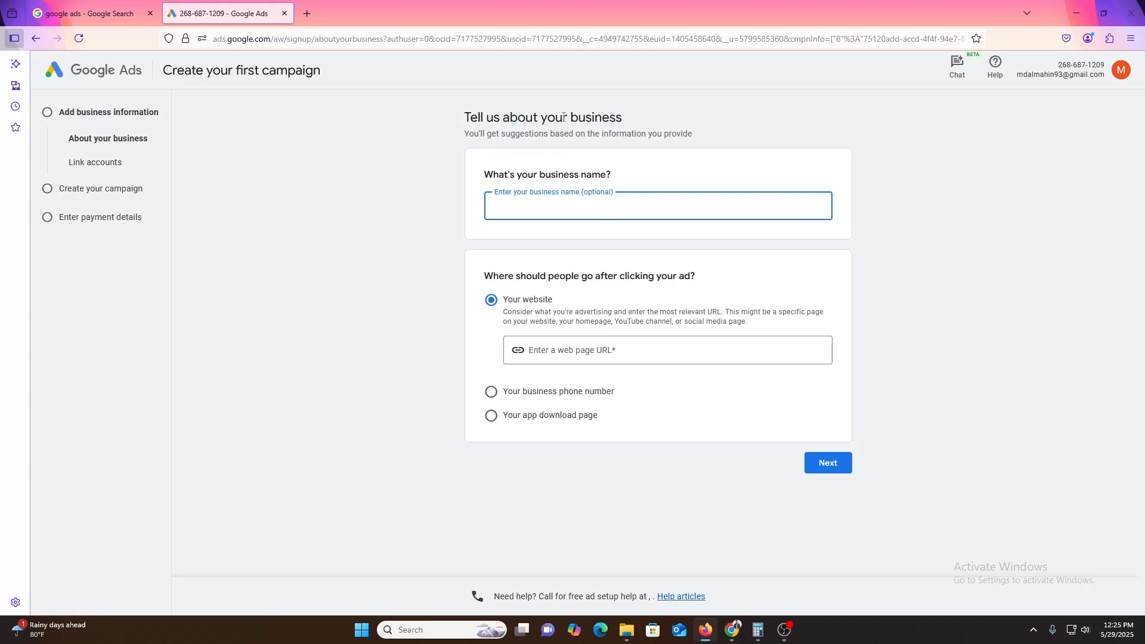
# - Enter THE CLOARD as the business name
pyautogui.moveTo(571, 118); pyautogui.dragTo(617, 118)
pyautogui.moveTo(515, 174); pyautogui.dragTo(531, 173)
pyautogui.click(542, 216)
pyautogui.write('THE CLOARD')
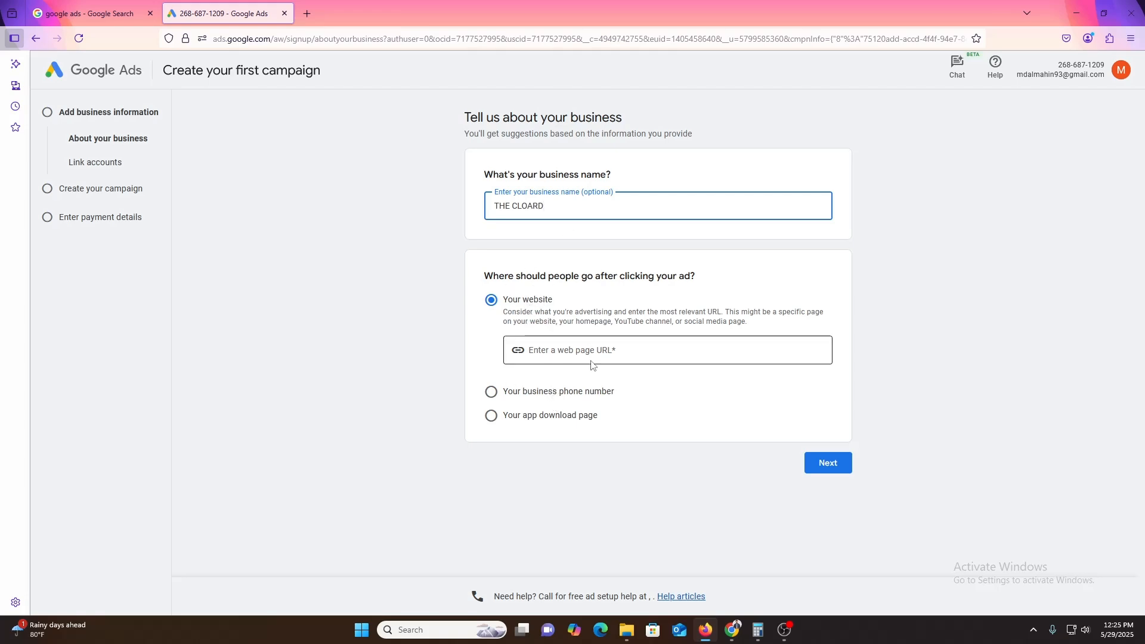
pyautogui.click(576, 346)
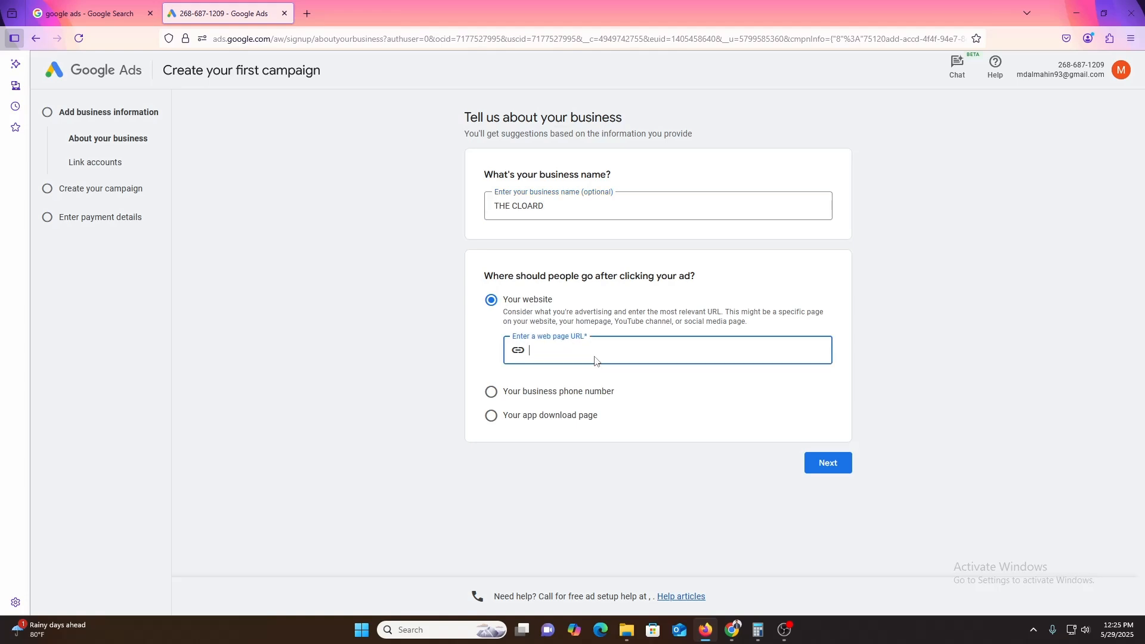
pyautogui.write('thecloard.comn')
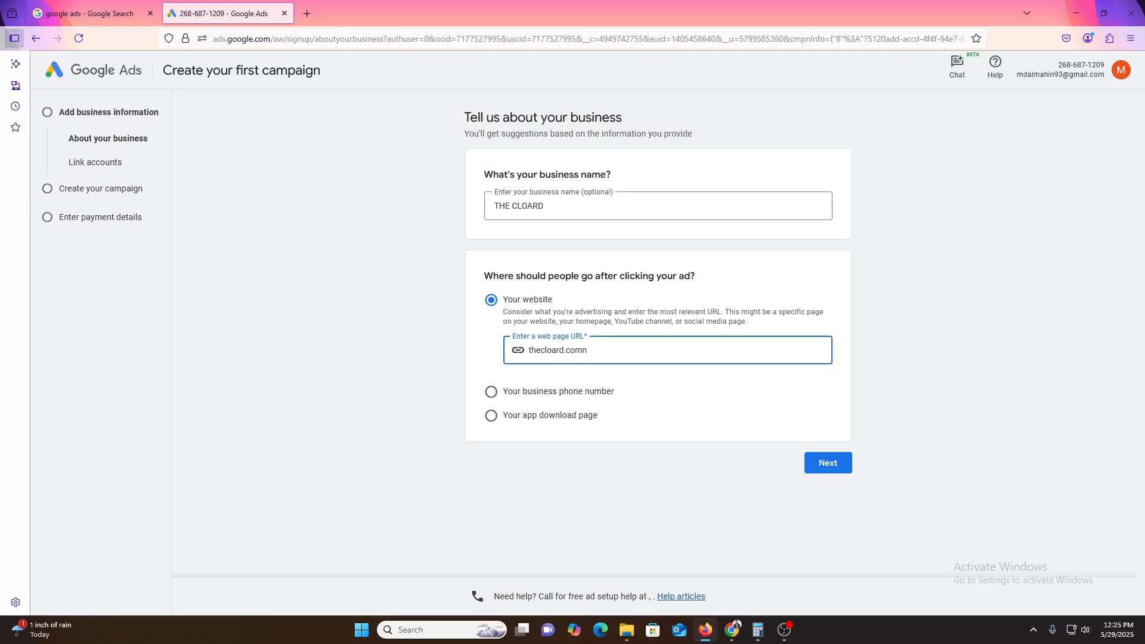
pyautogui.click(838, 470)
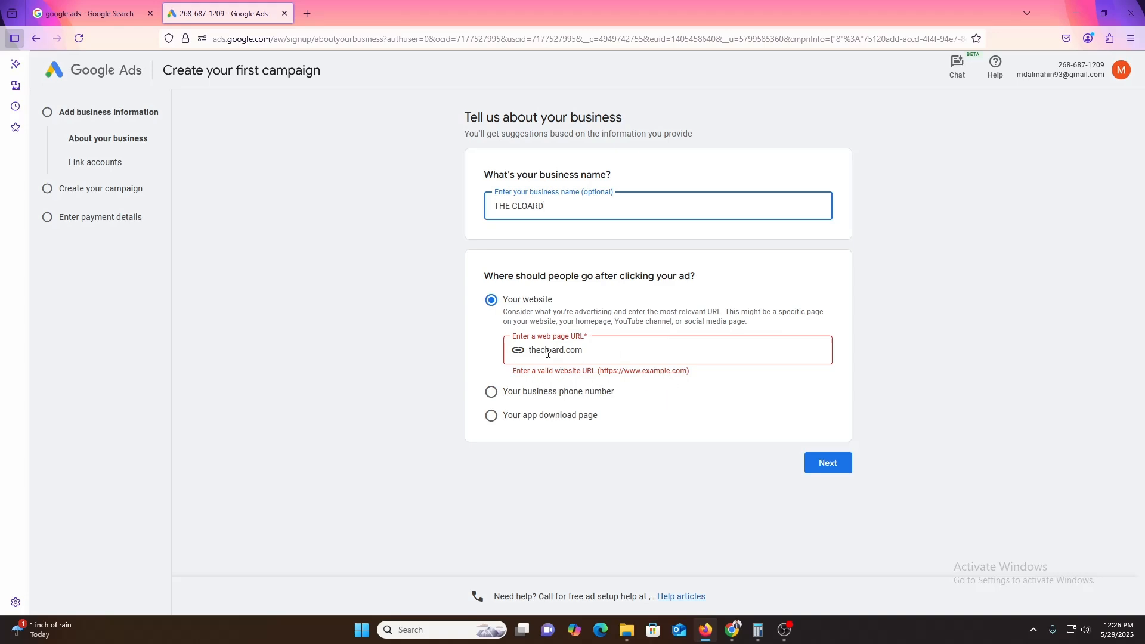
pyautogui.click(530, 351)
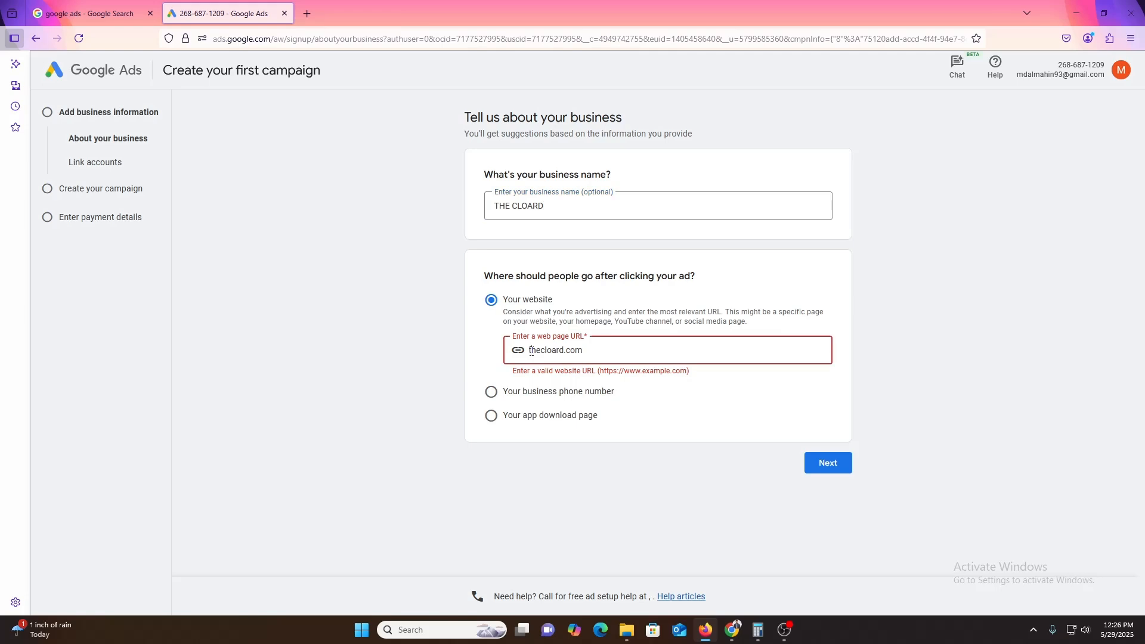
pyautogui.write('https:')
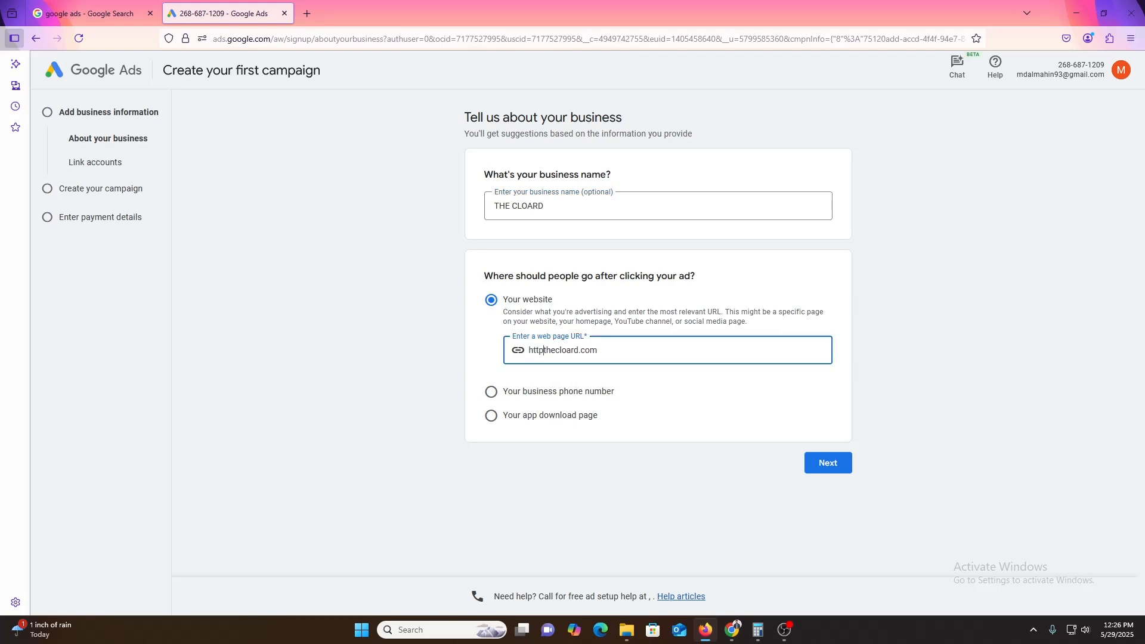
pyautogui.write('//')
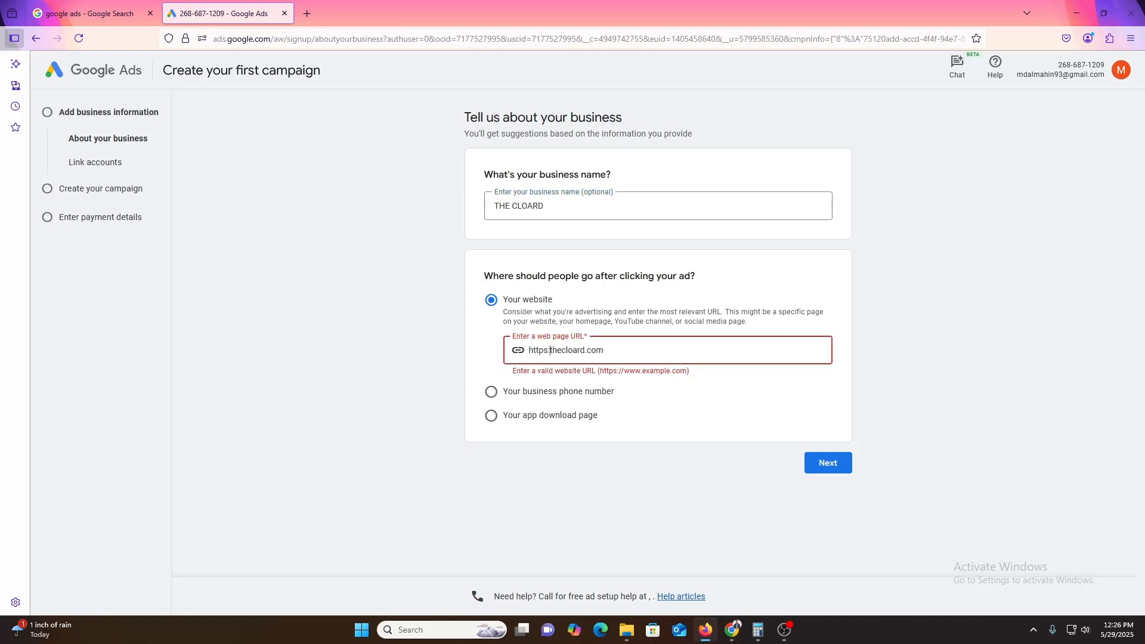
pyautogui.click(827, 476)
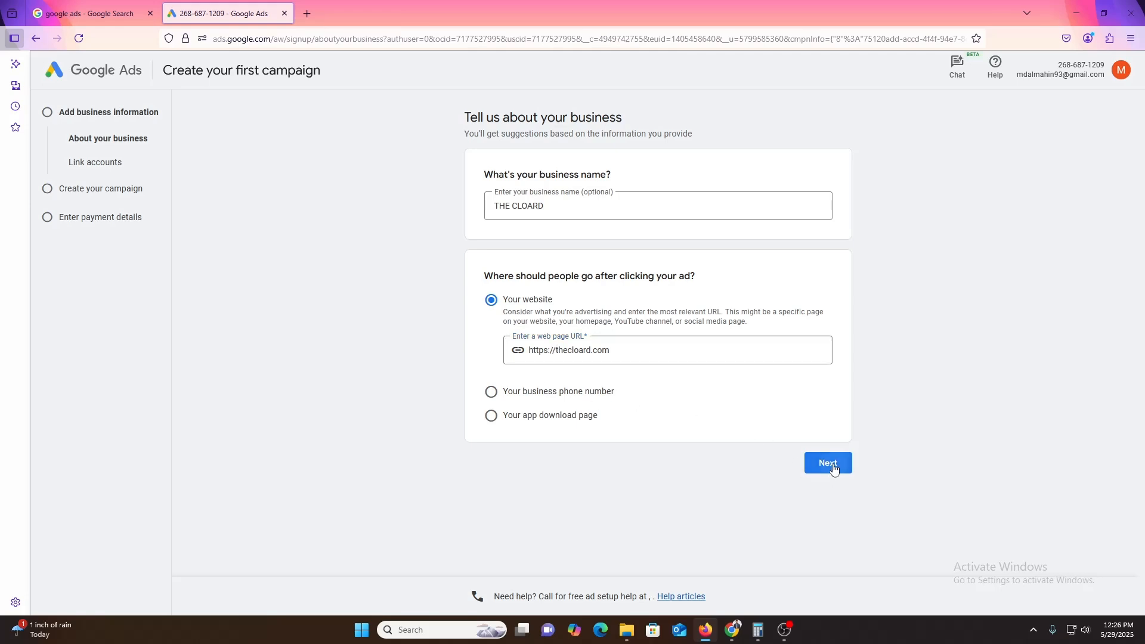
pyautogui.click(828, 464)
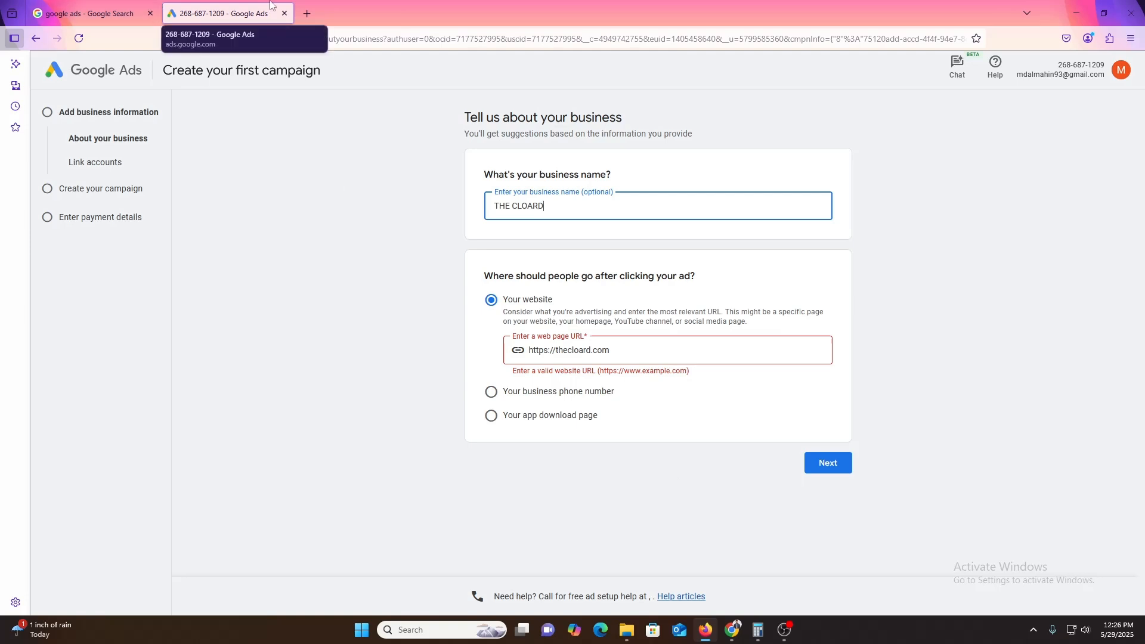
pyautogui.click(308, 13)
pyautogui.click(481, 383)
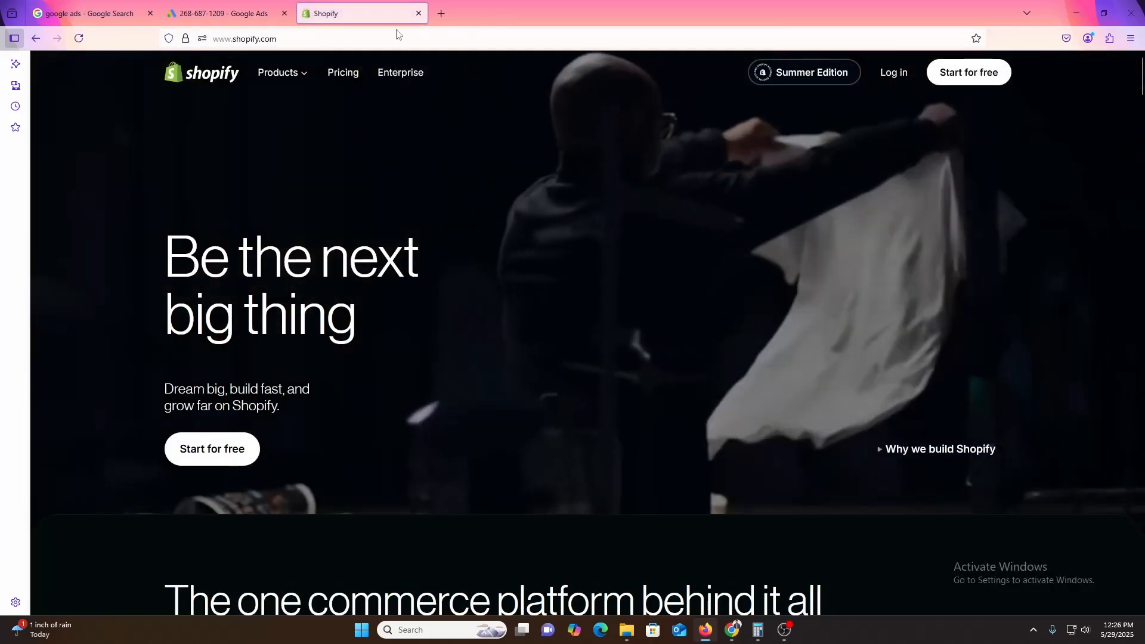
pyautogui.click(409, 37)
pyautogui.write('login')
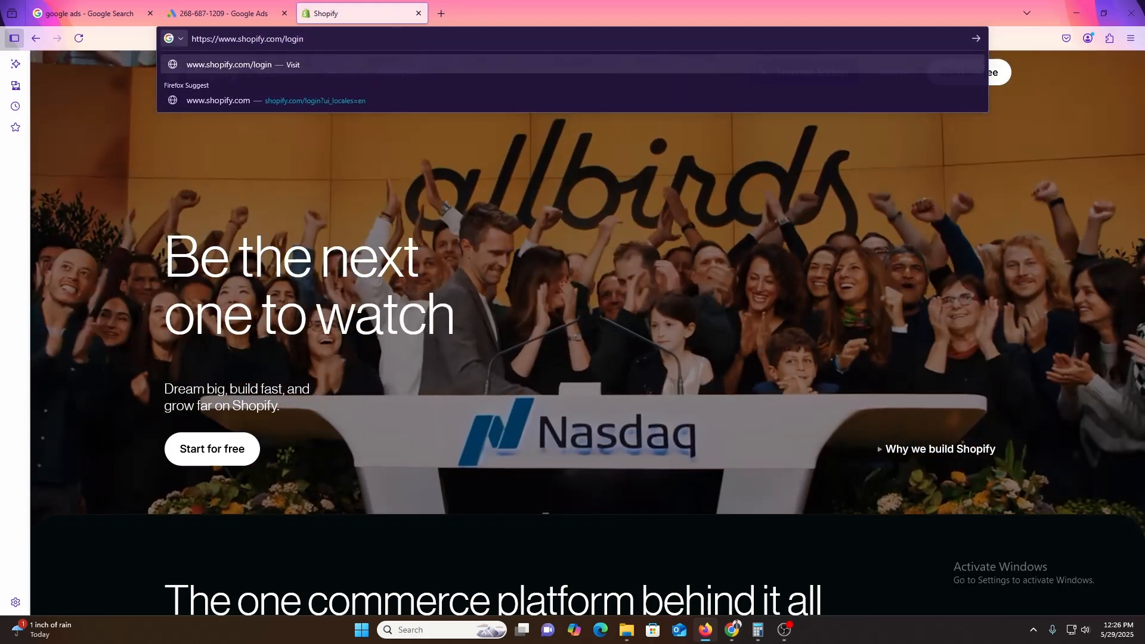
pyautogui.press('Return')
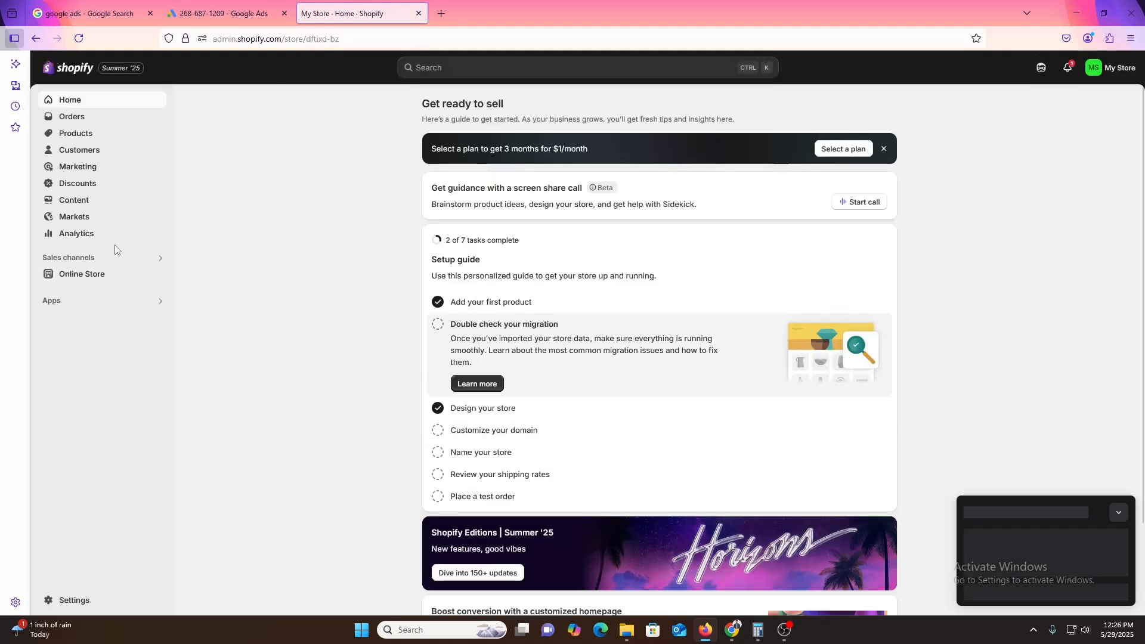
pyautogui.click(159, 276)
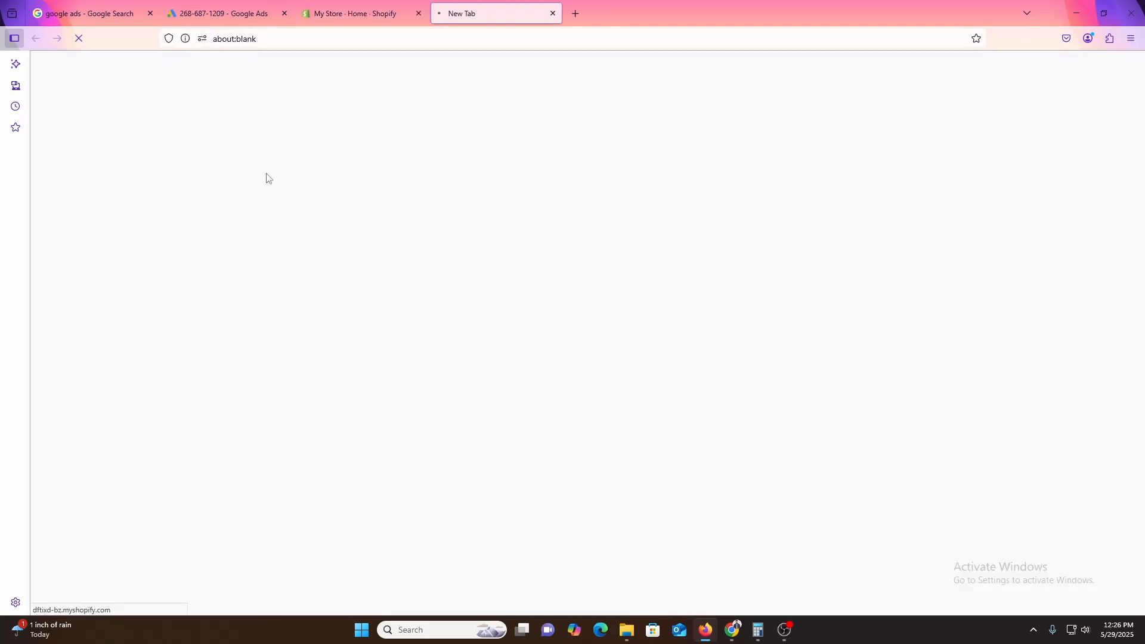
pyautogui.click(317, 35)
pyautogui.click(114, 5)
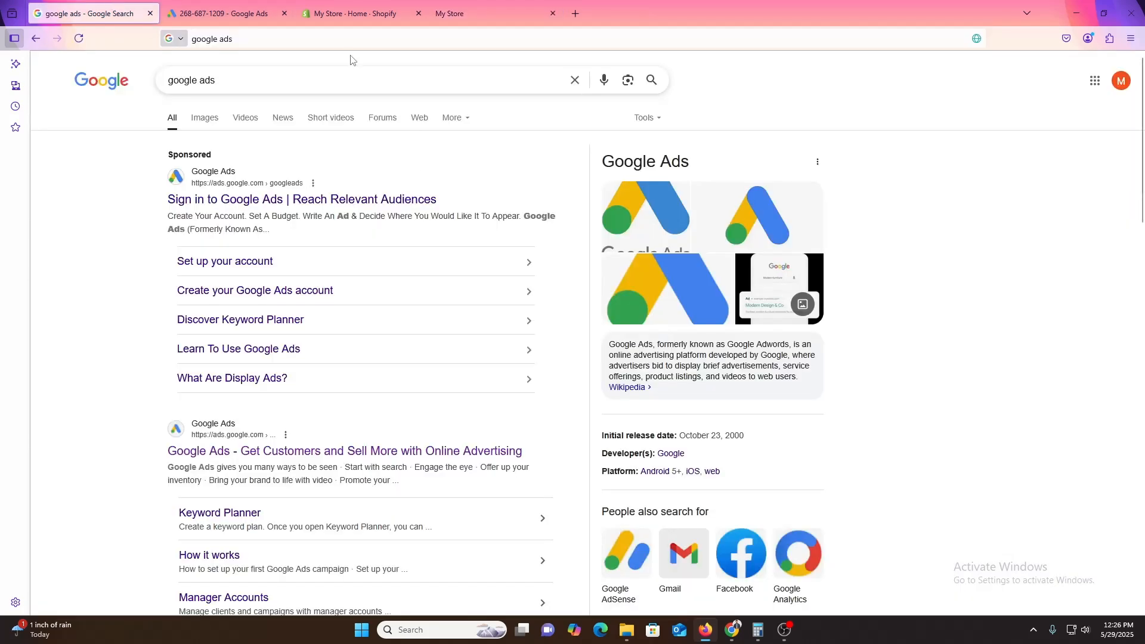
pyautogui.click(214, 7)
pyautogui.tripleClick(628, 358)
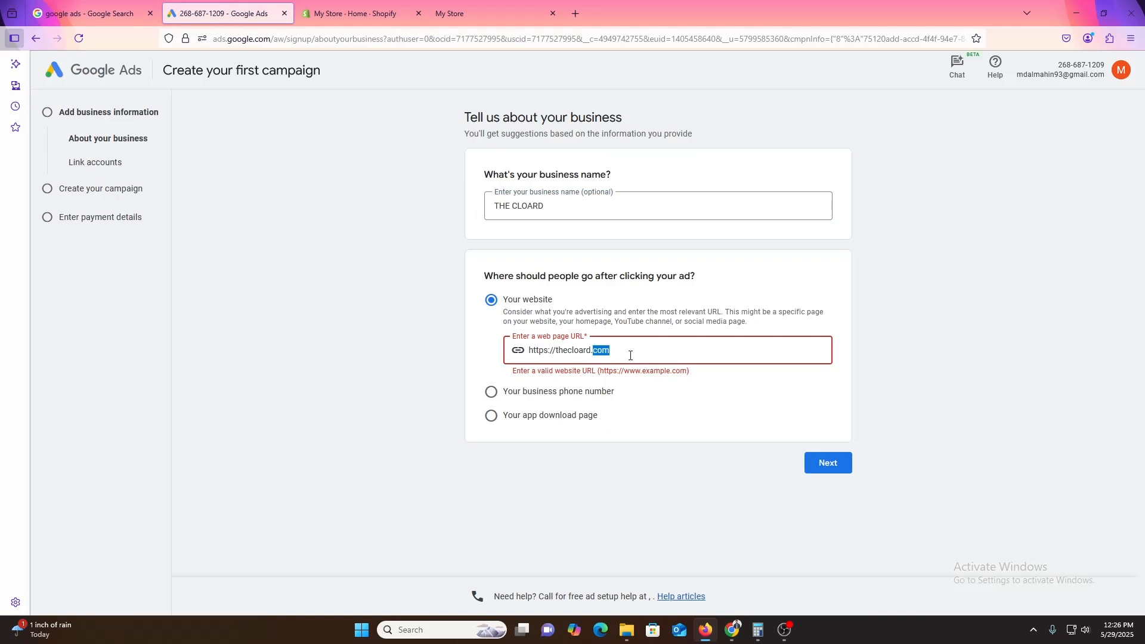
pyautogui.write('https://dftixd-bz.myshopify.com/')
pyautogui.click(821, 471)
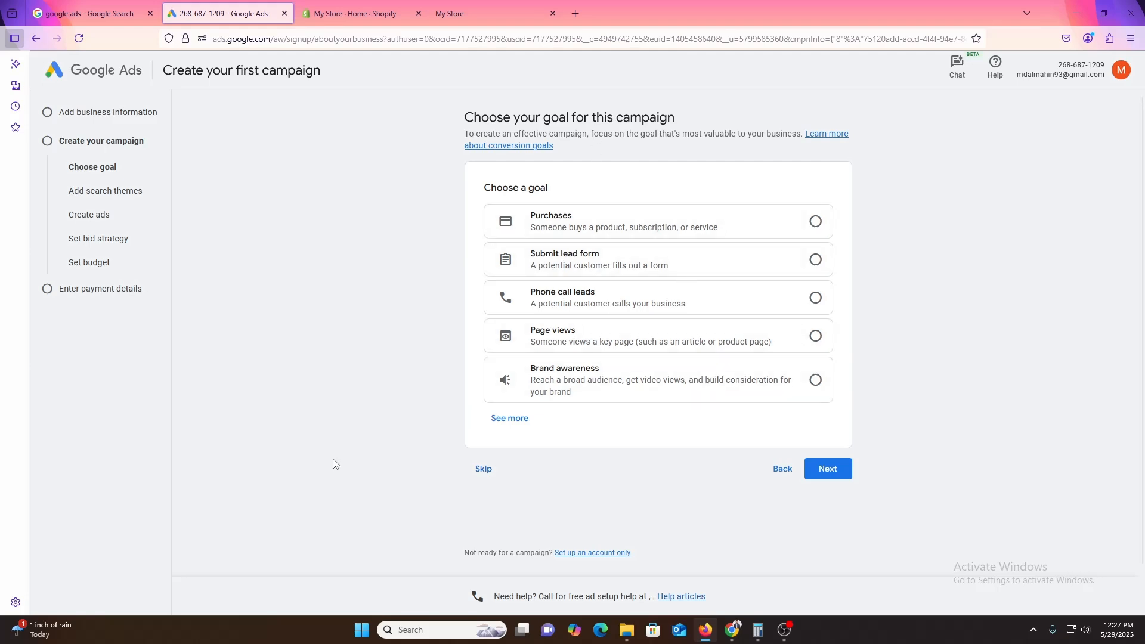
pyautogui.scroll(-1, 333, 464)
pyautogui.scroll(1, 332, 464)
pyautogui.click(1129, 69)
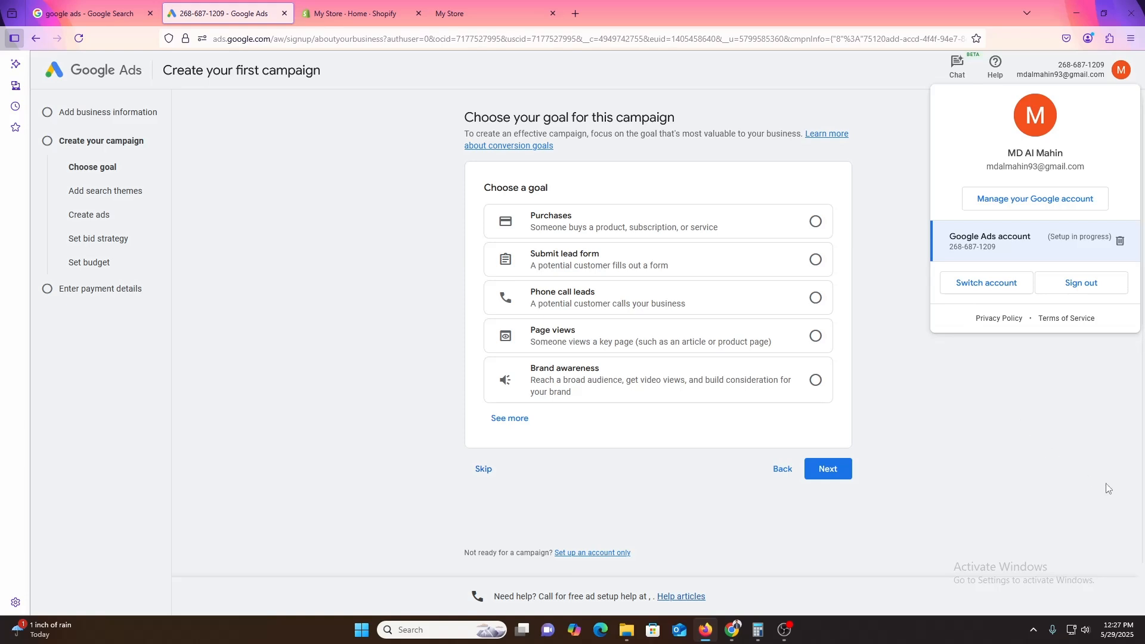
pyautogui.click(988, 284)
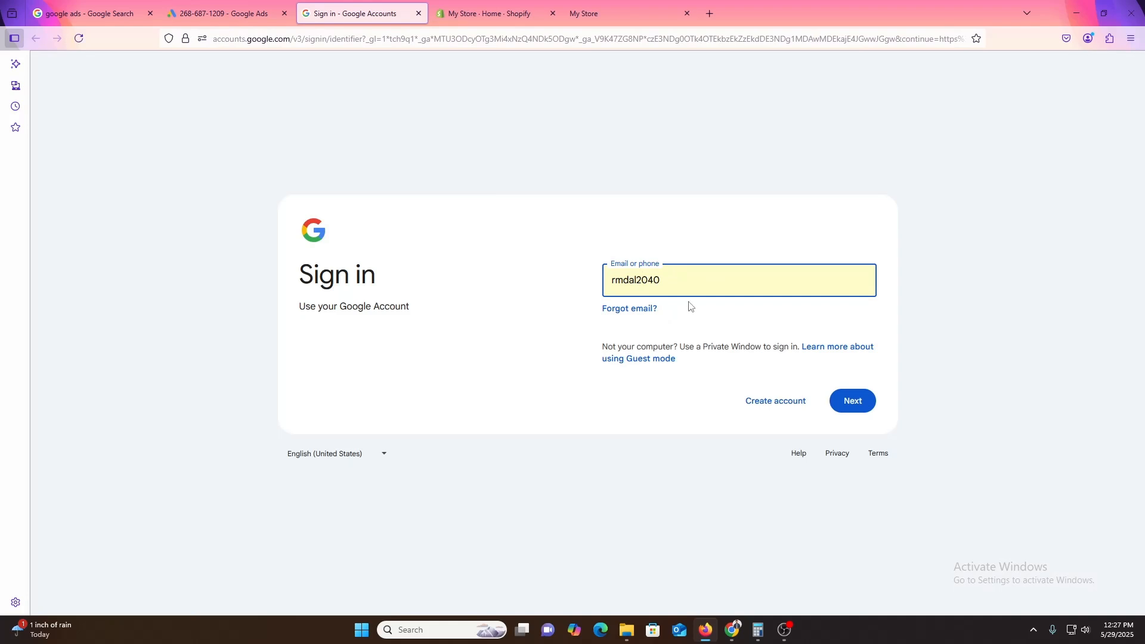
pyautogui.click(223, 13)
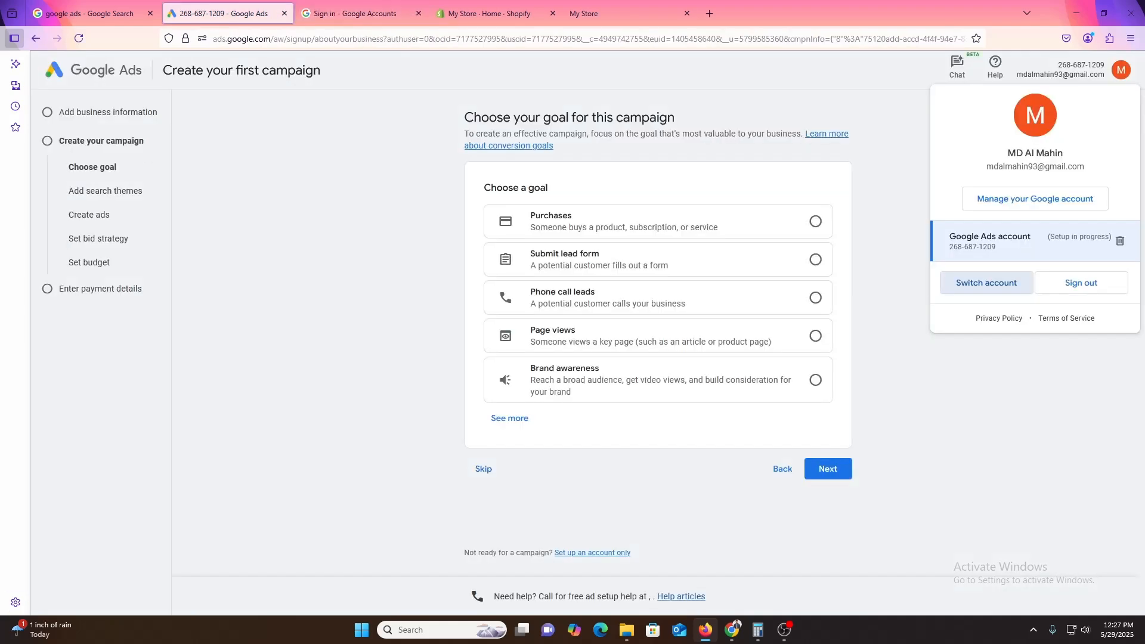
pyautogui.click(13, 603)
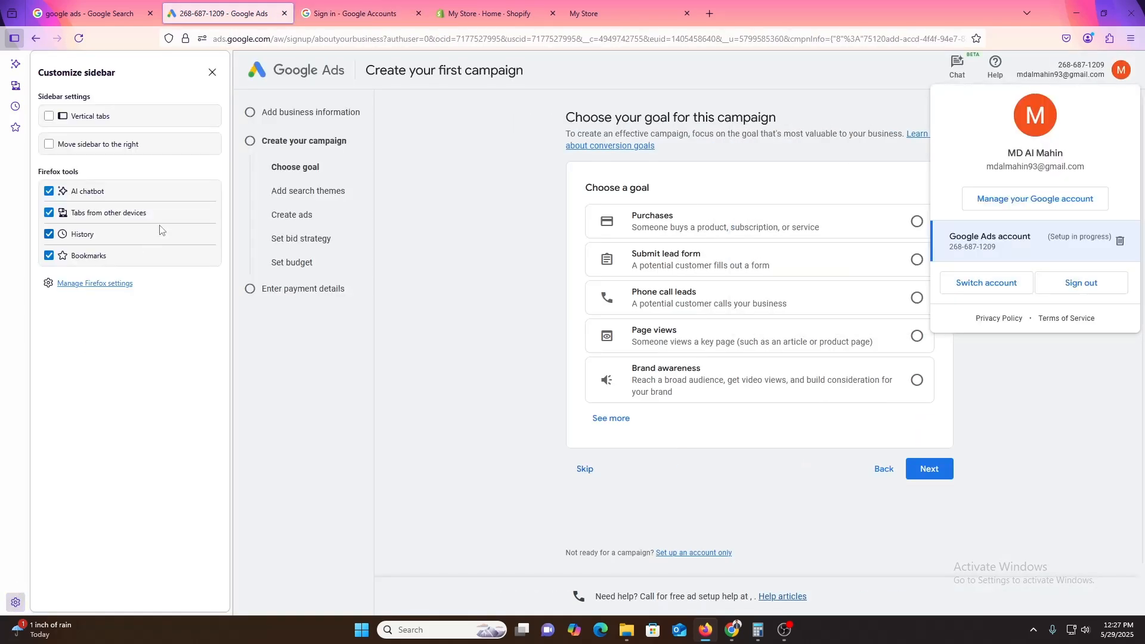
pyautogui.click(213, 71)
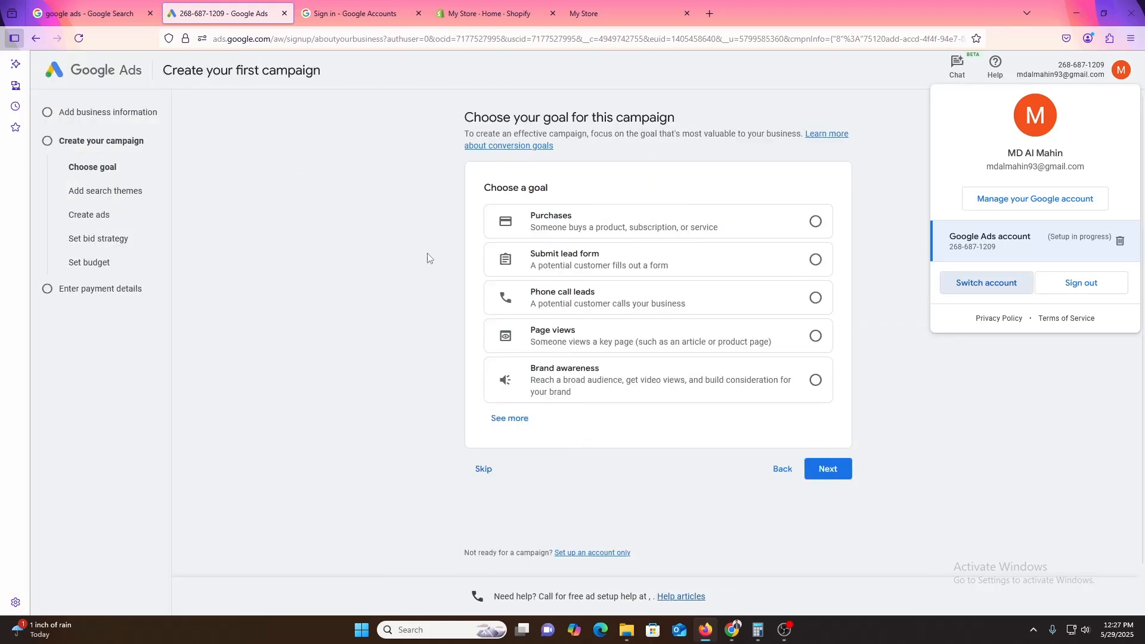
pyautogui.click(1017, 395)
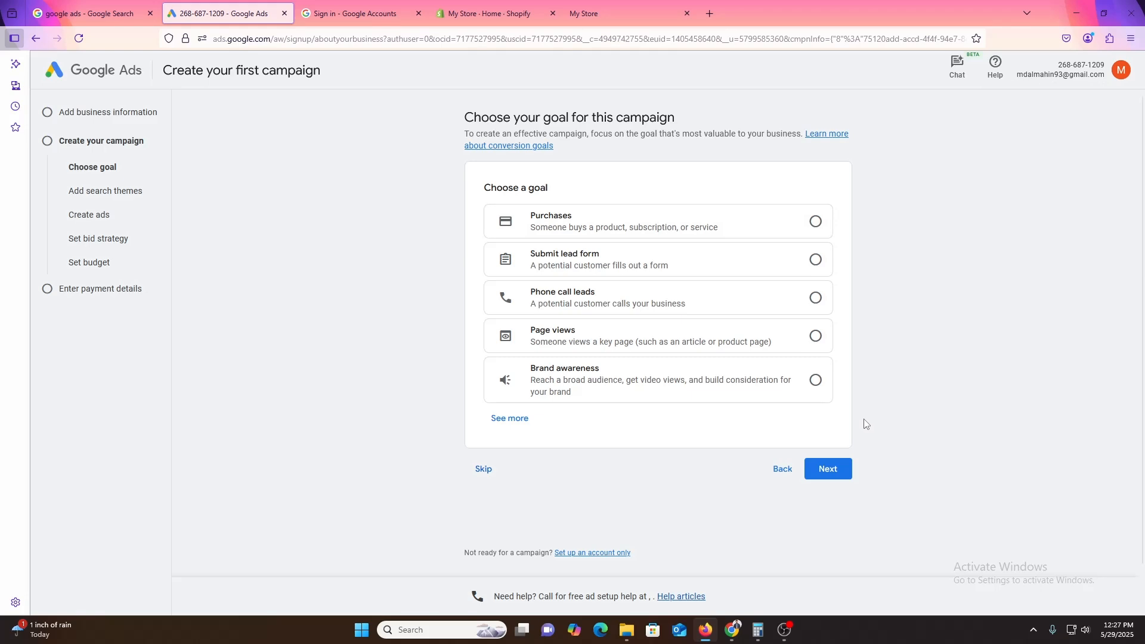
# - Expand the full list of campaign goals and review the App promotion, Leads and Sales options
pyautogui.scroll(-2, 682, 397)
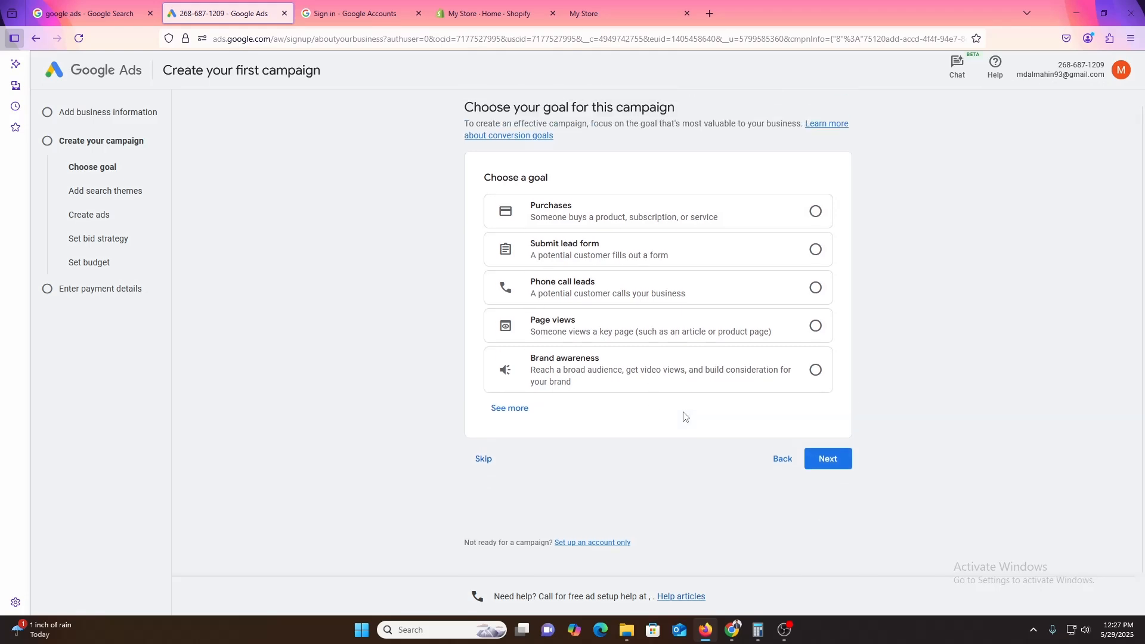
pyautogui.scroll(1, 684, 417)
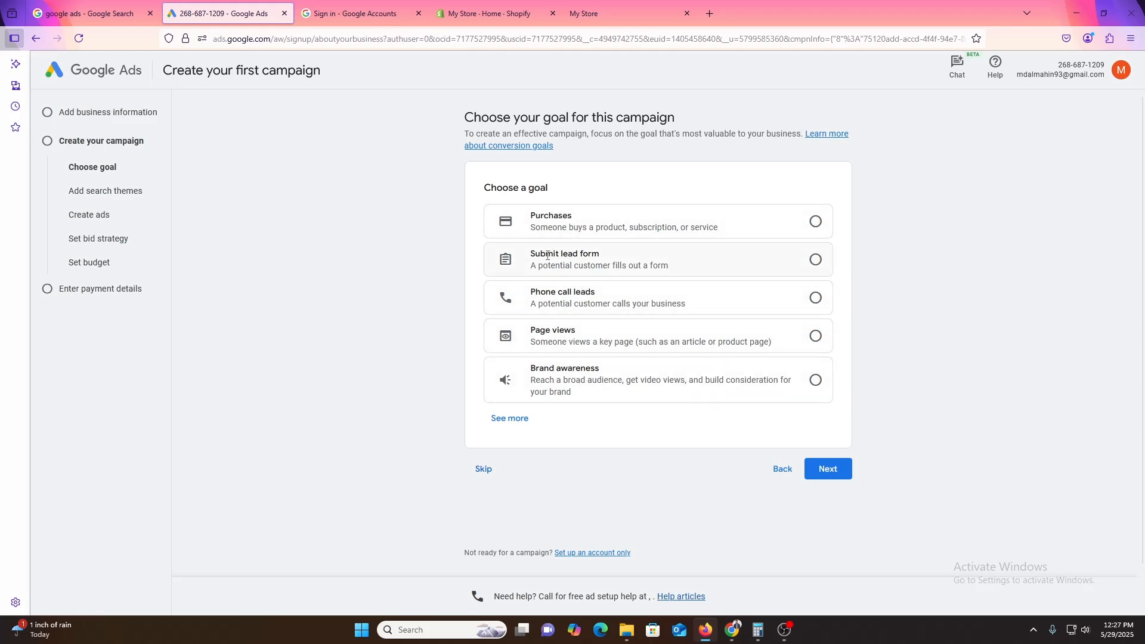
pyautogui.click(508, 420)
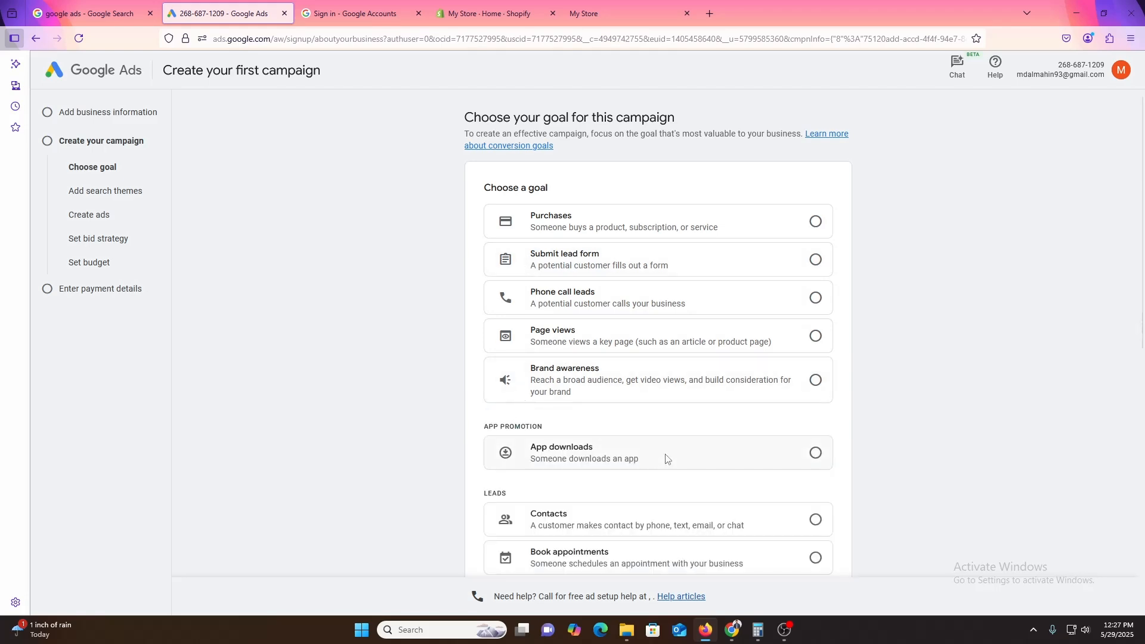
pyautogui.scroll(-3, 667, 459)
pyautogui.scroll(3, 667, 460)
pyautogui.scroll(-2, 569, 382)
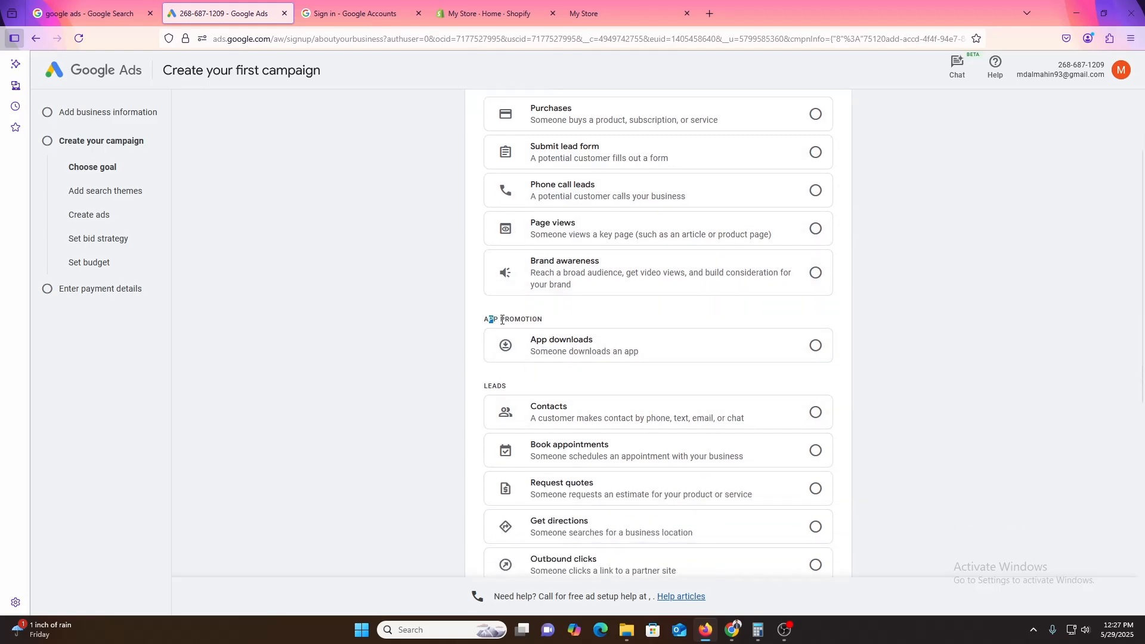
pyautogui.moveTo(502, 319); pyautogui.dragTo(530, 319)
pyautogui.click(532, 321)
pyautogui.scroll(-2, 766, 379)
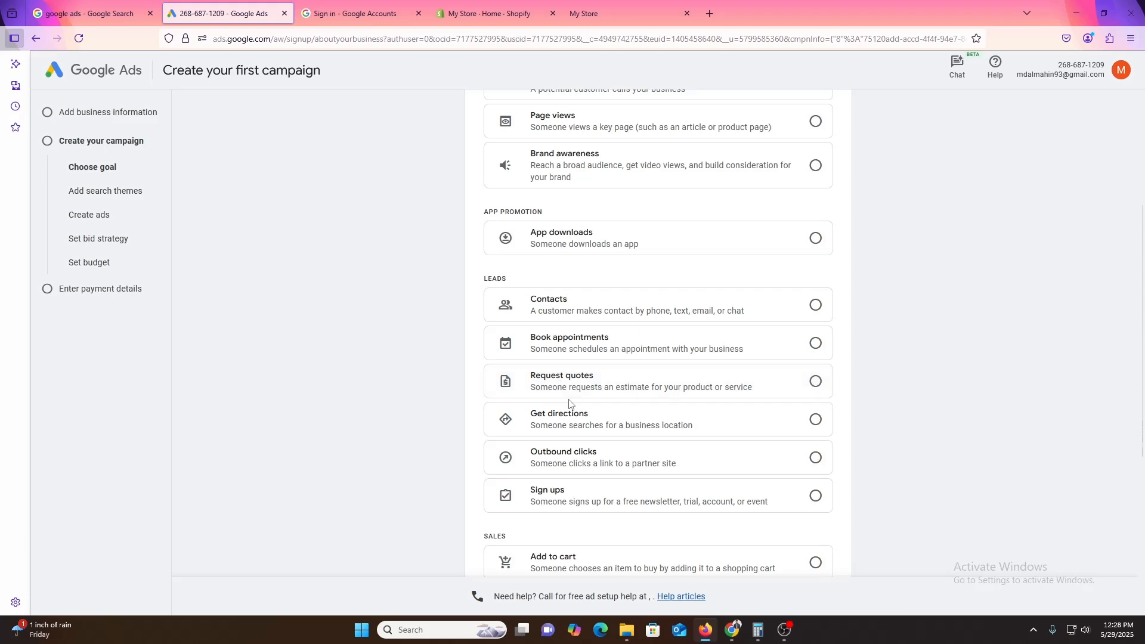
pyautogui.scroll(-3, 619, 385)
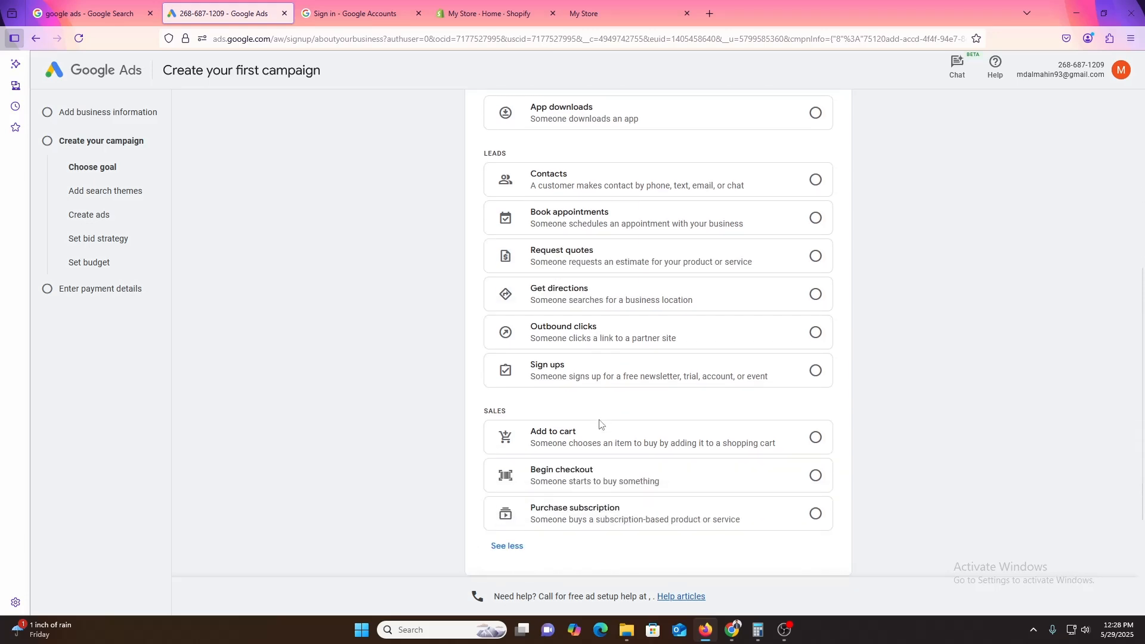
pyautogui.moveTo(483, 380); pyautogui.dragTo(537, 378)
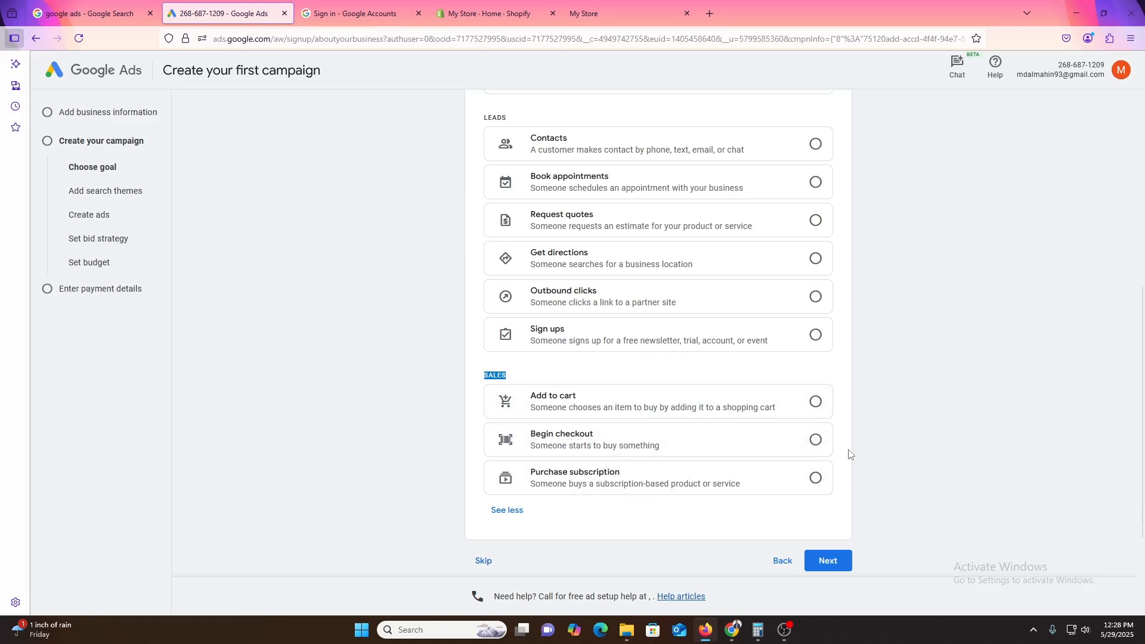
# - Look over the campaign goals once more and skip choosing a goal for this campaign
pyautogui.scroll(3, 850, 453)
pyautogui.scroll(3, 898, 477)
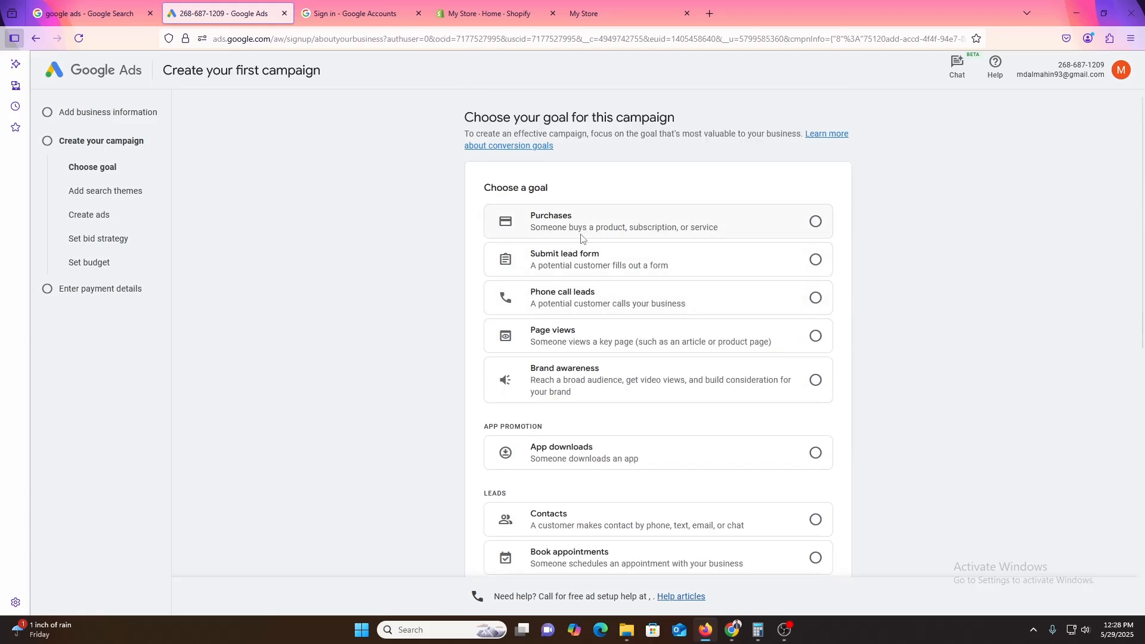
pyautogui.scroll(-7, 639, 245)
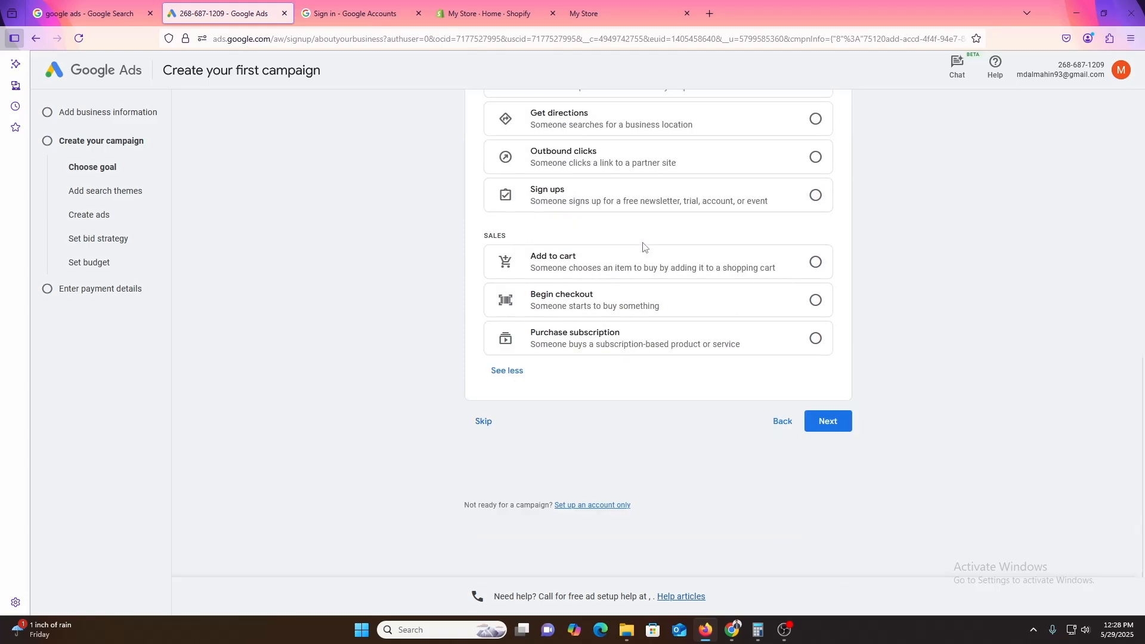
pyautogui.click(485, 423)
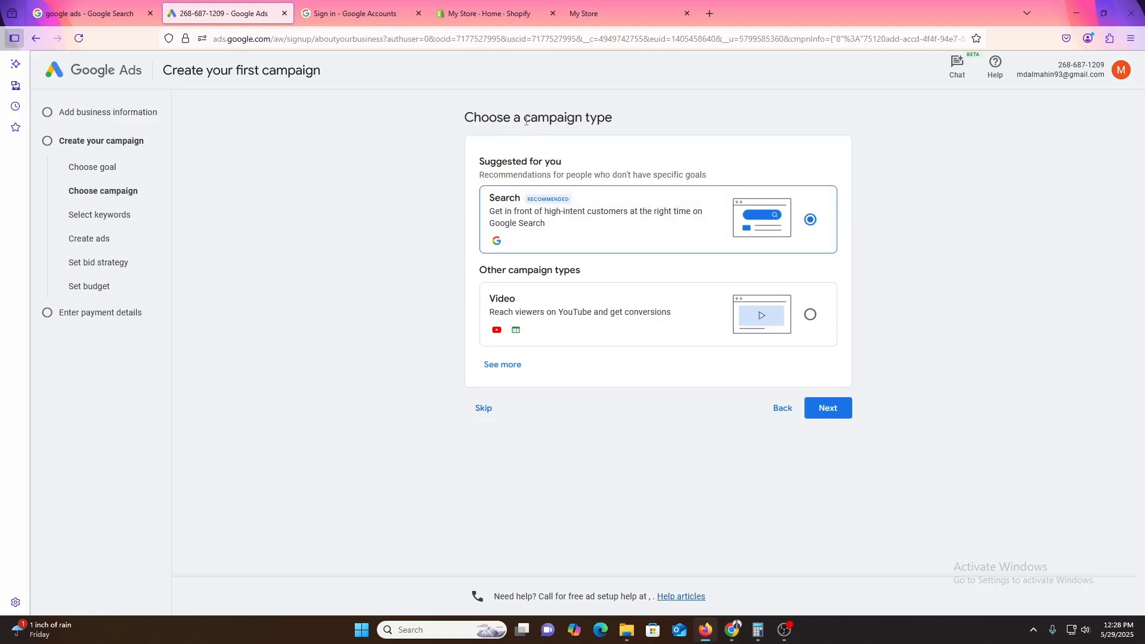
# - Select the Video campaign type, review its subtypes, and expand the list to show all campaign types
pyautogui.moveTo(496, 121); pyautogui.dragTo(568, 114)
pyautogui.moveTo(496, 167); pyautogui.dragTo(577, 171)
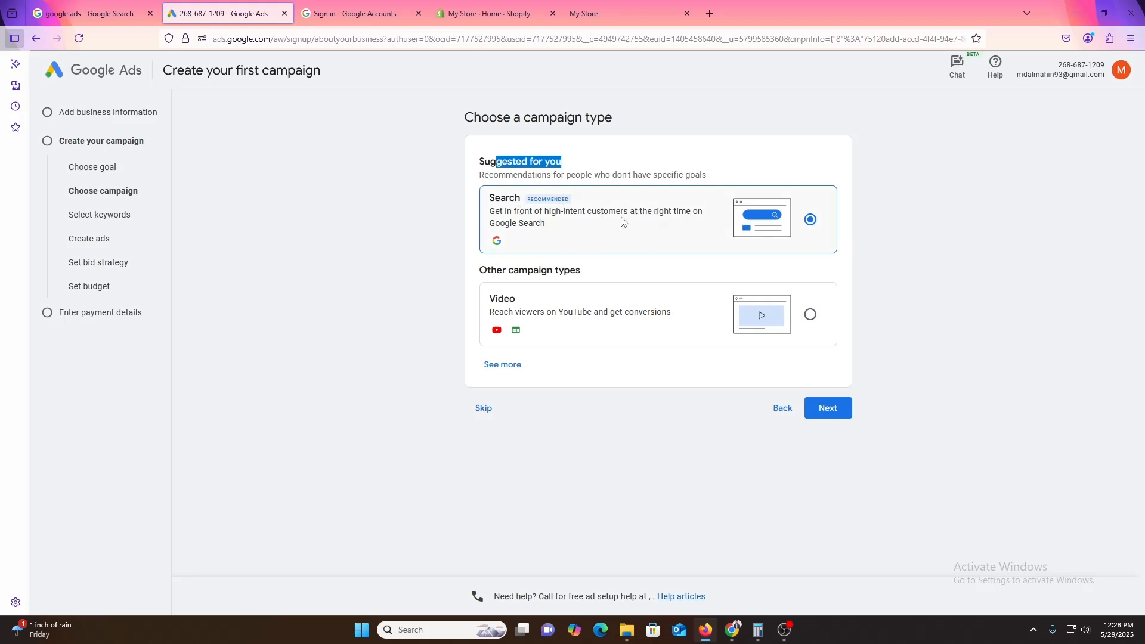
pyautogui.click(599, 305)
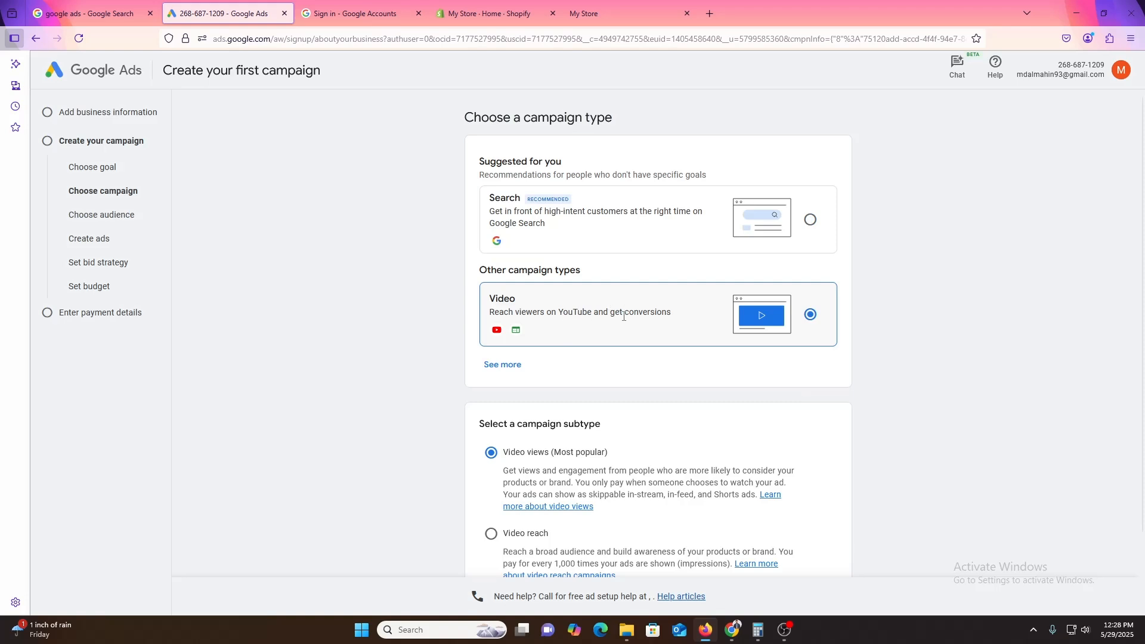
pyautogui.scroll(-2, 689, 328)
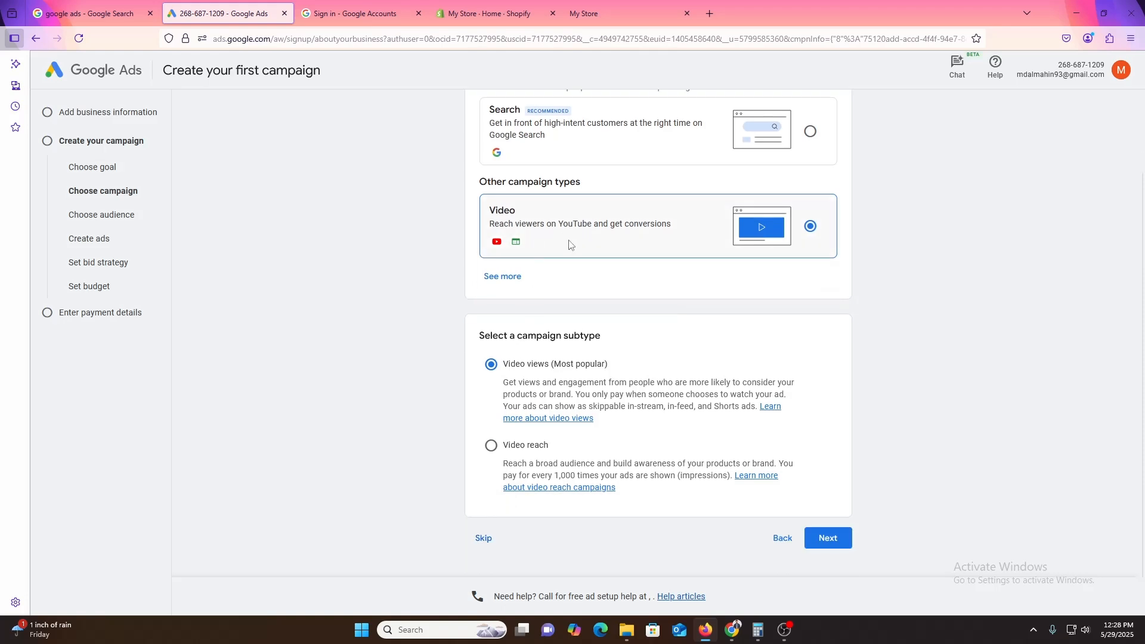
pyautogui.click(504, 277)
pyautogui.scroll(-3, 570, 360)
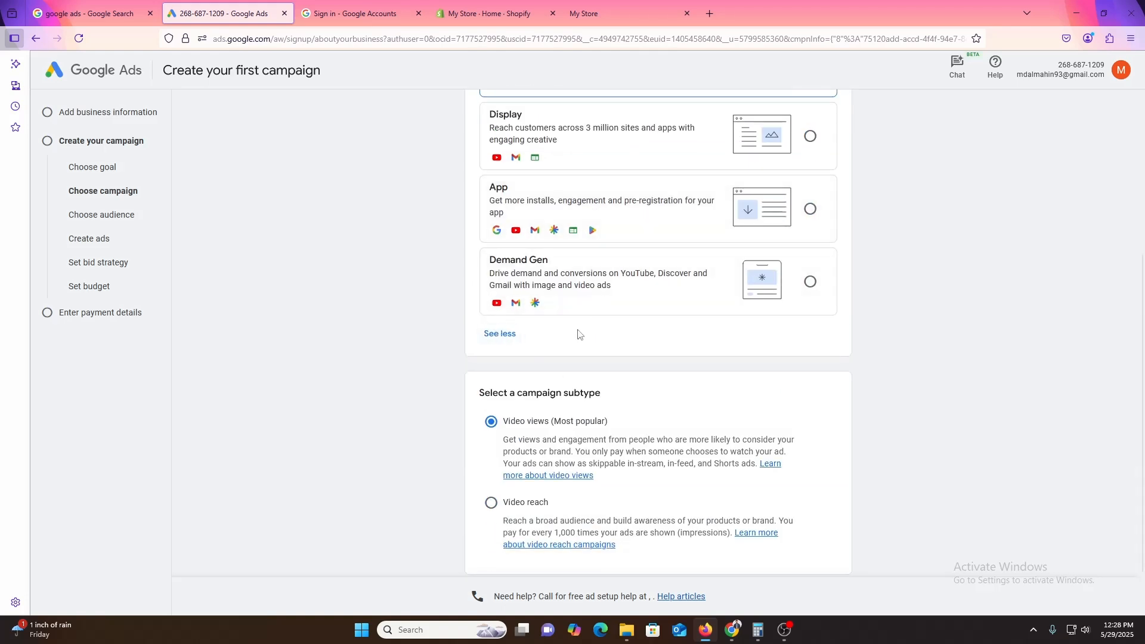
pyautogui.scroll(2, 577, 334)
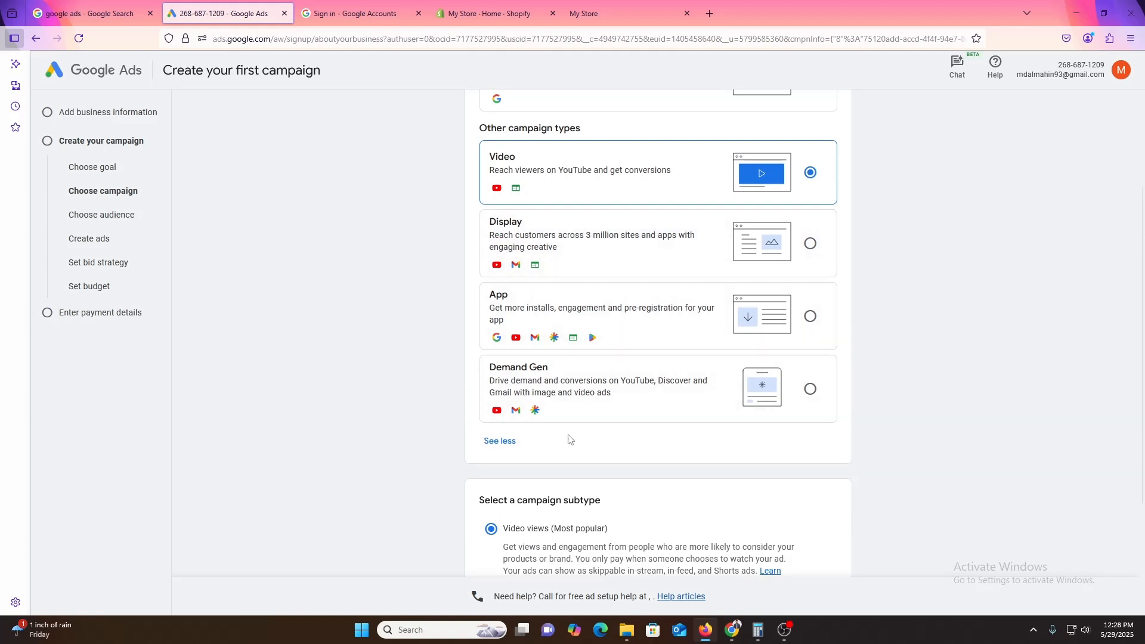
pyautogui.scroll(2, 568, 439)
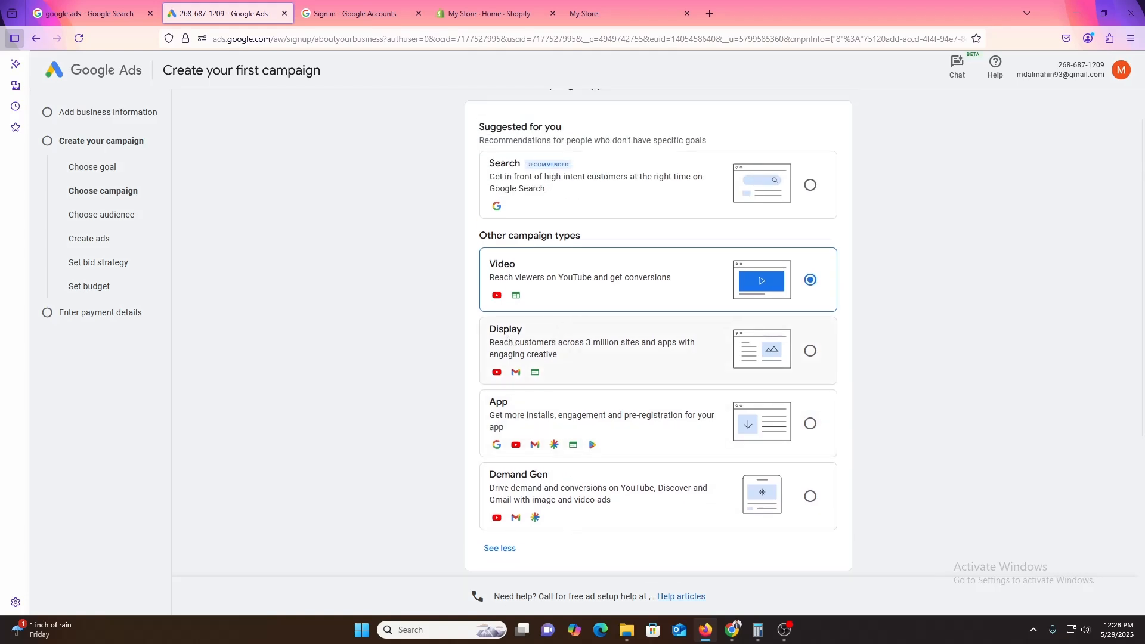
# - Try the Display, App and Video campaign types in turn, and review the App campaign's subtypes
pyautogui.click(609, 347)
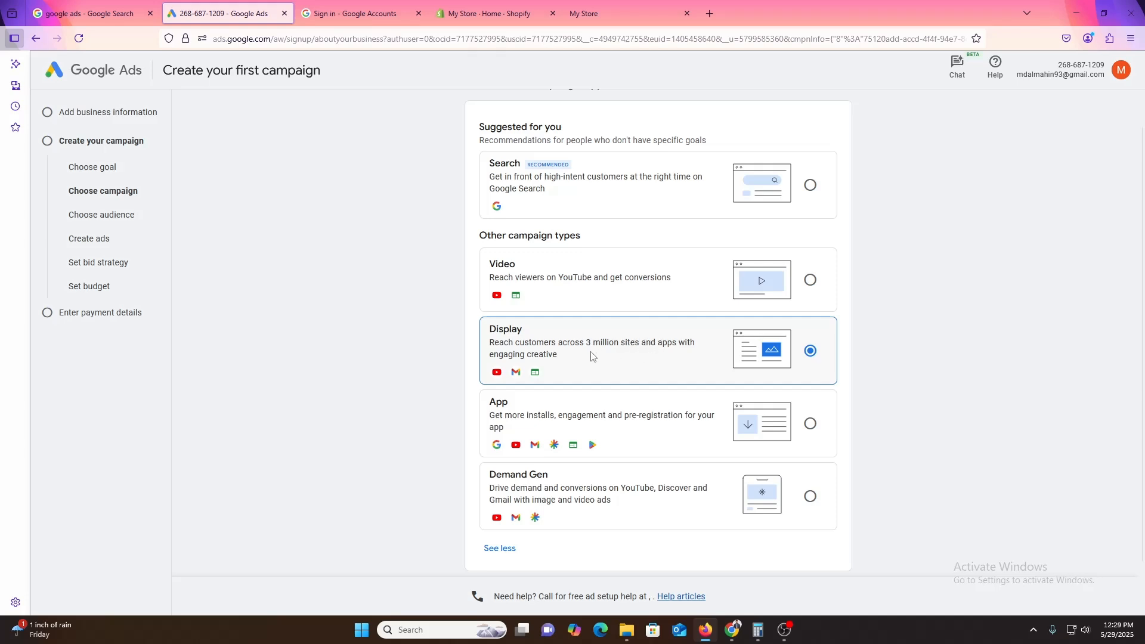
pyautogui.scroll(-1, 565, 376)
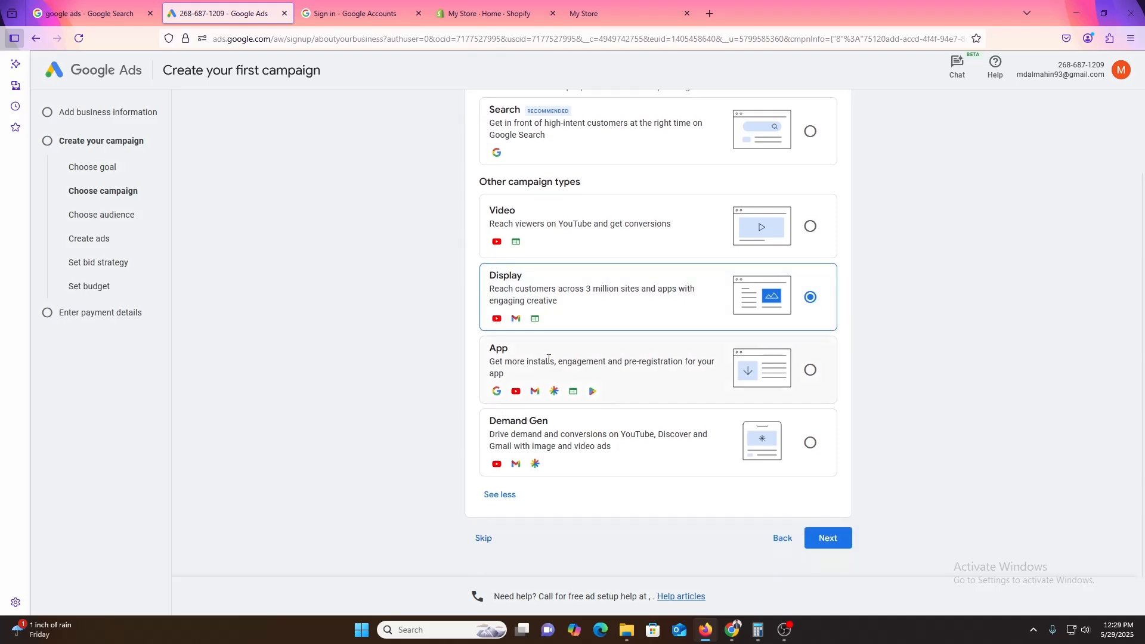
pyautogui.click(596, 380)
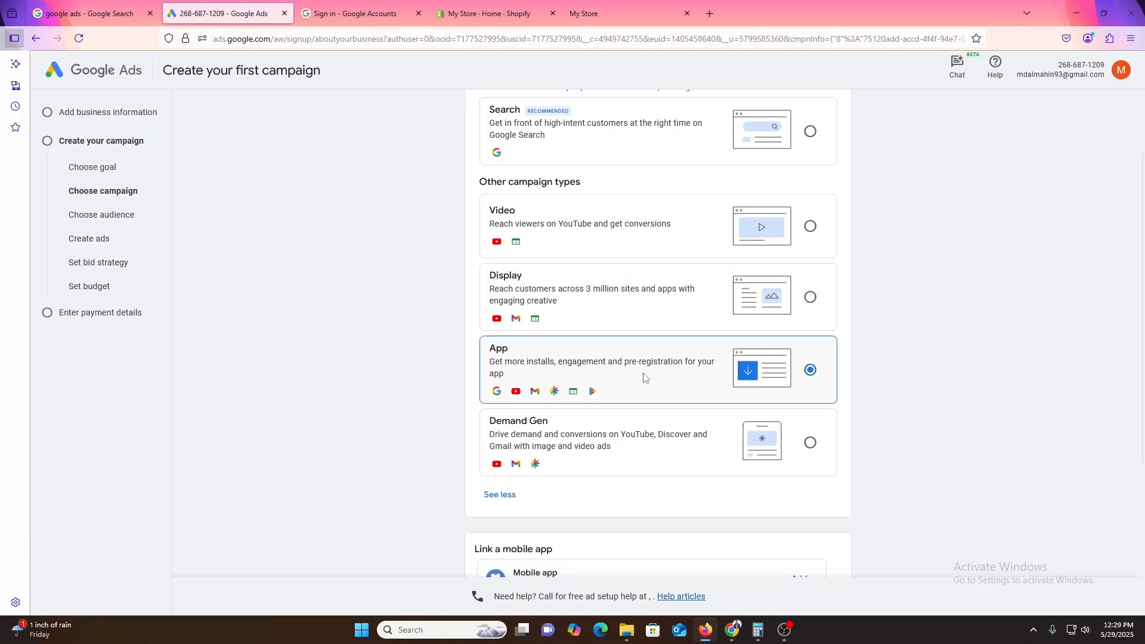
pyautogui.scroll(-4, 639, 429)
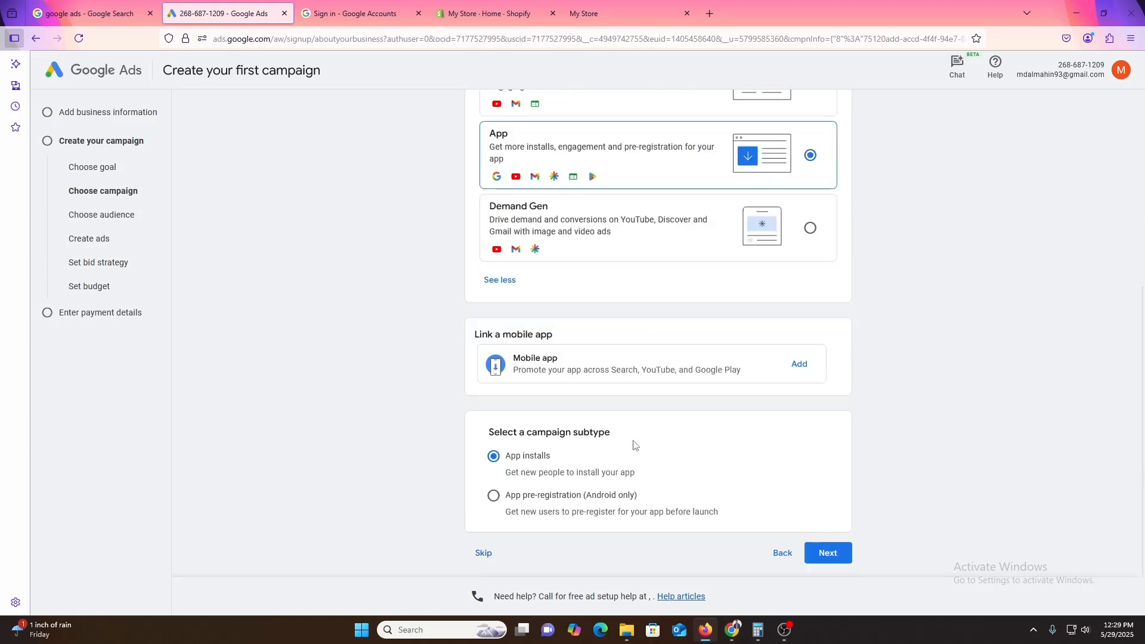
pyautogui.scroll(5, 584, 412)
pyautogui.click(568, 274)
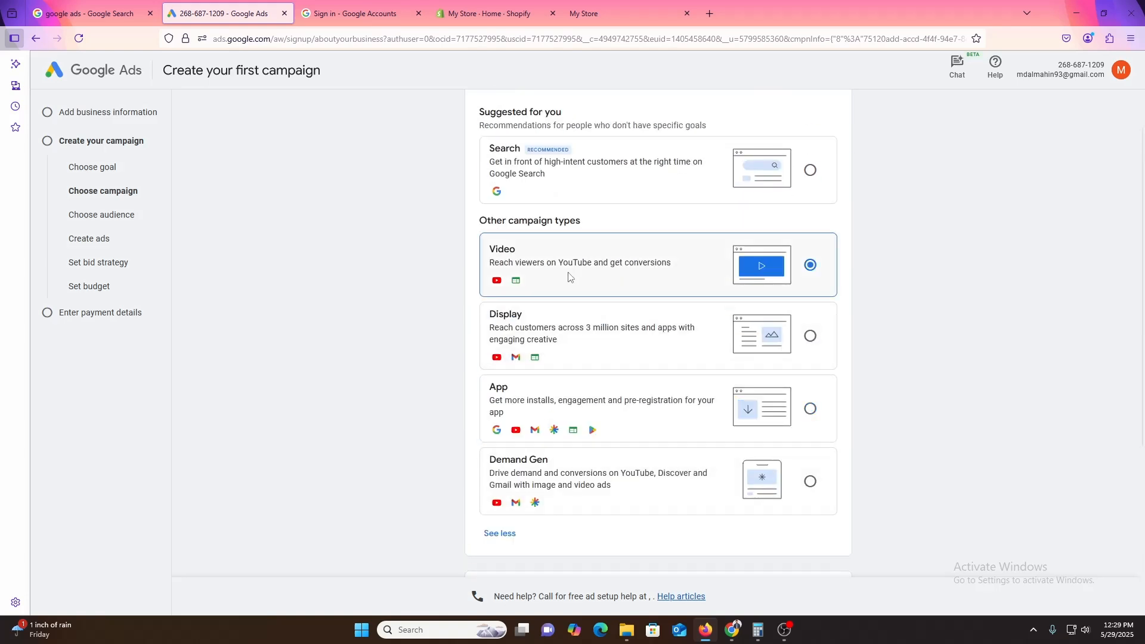
# - Choose Display as the campaign type and continue to the campaign settings
pyautogui.click(568, 317)
pyautogui.scroll(-2, 648, 327)
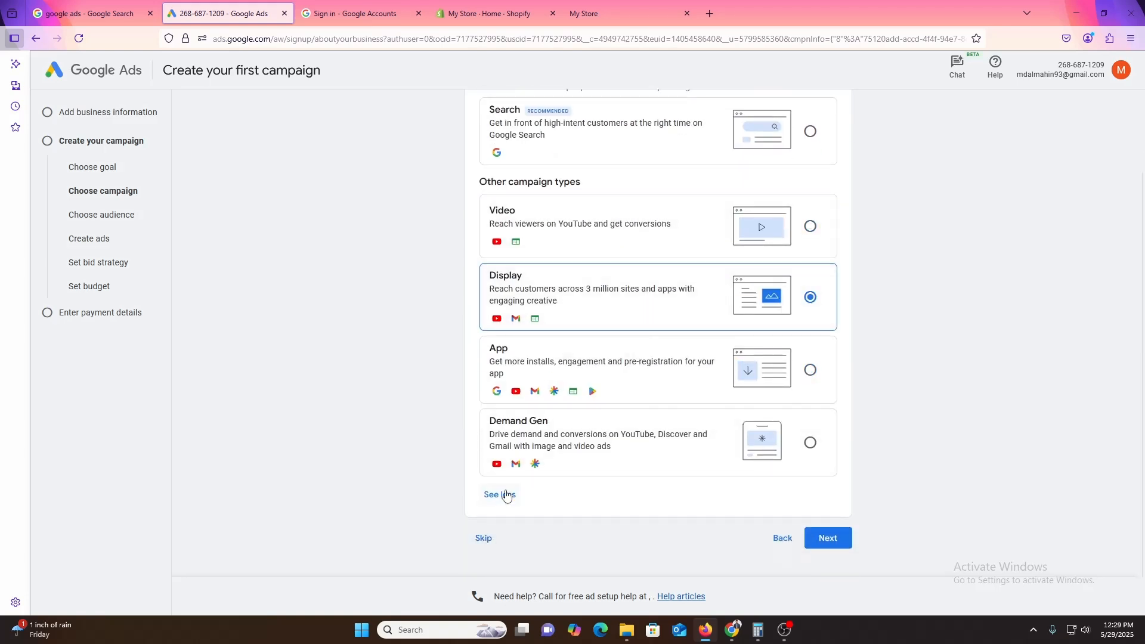
pyautogui.click(830, 540)
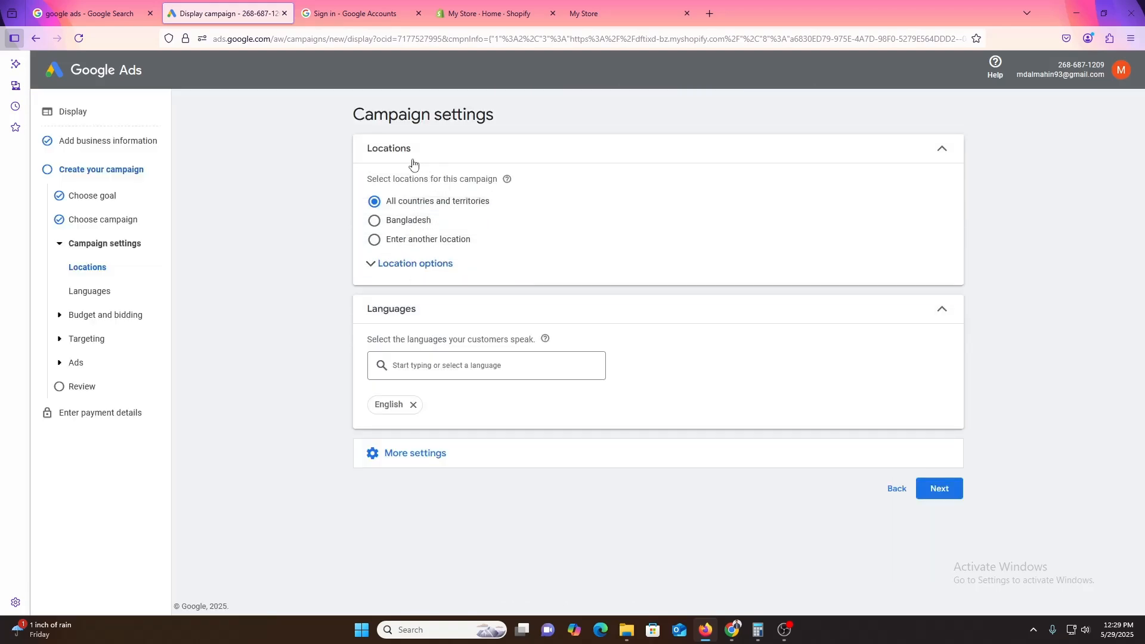
# - Expand the location options and review the location and language settings of the campaign
pyautogui.moveTo(406, 122); pyautogui.dragTo(443, 119)
pyautogui.click(441, 119)
pyautogui.click(417, 266)
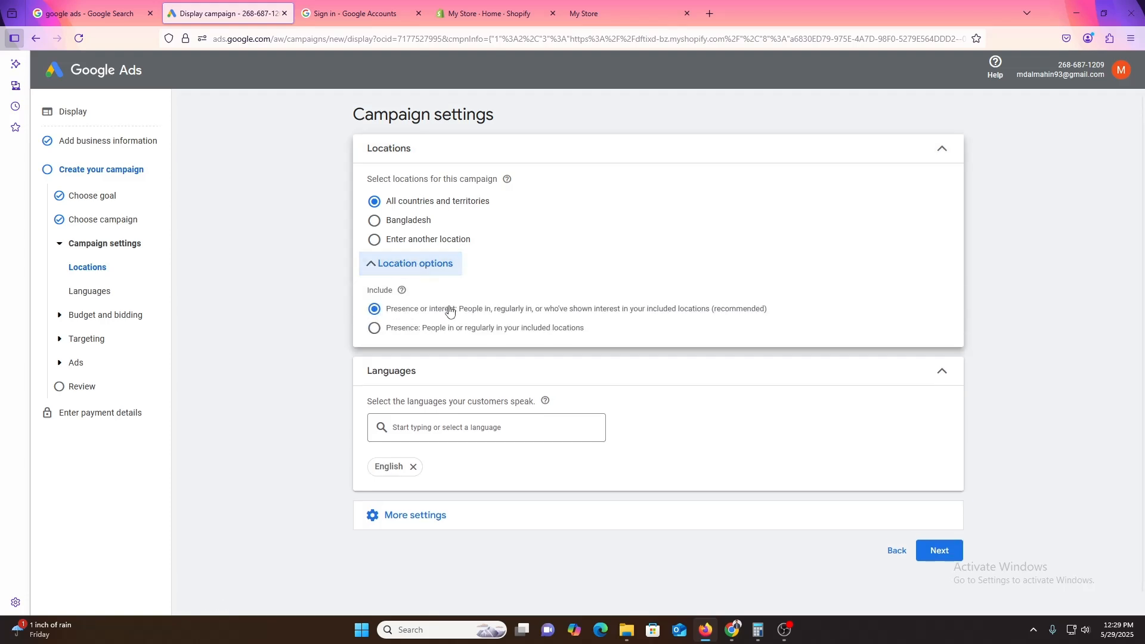
pyautogui.click(471, 427)
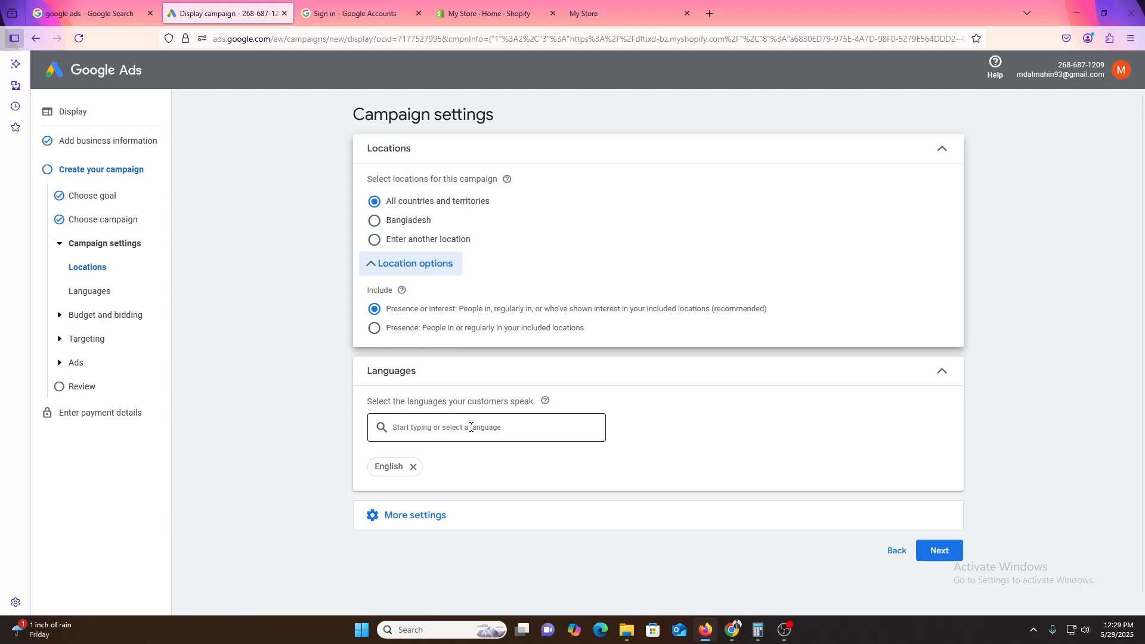
pyautogui.click(284, 389)
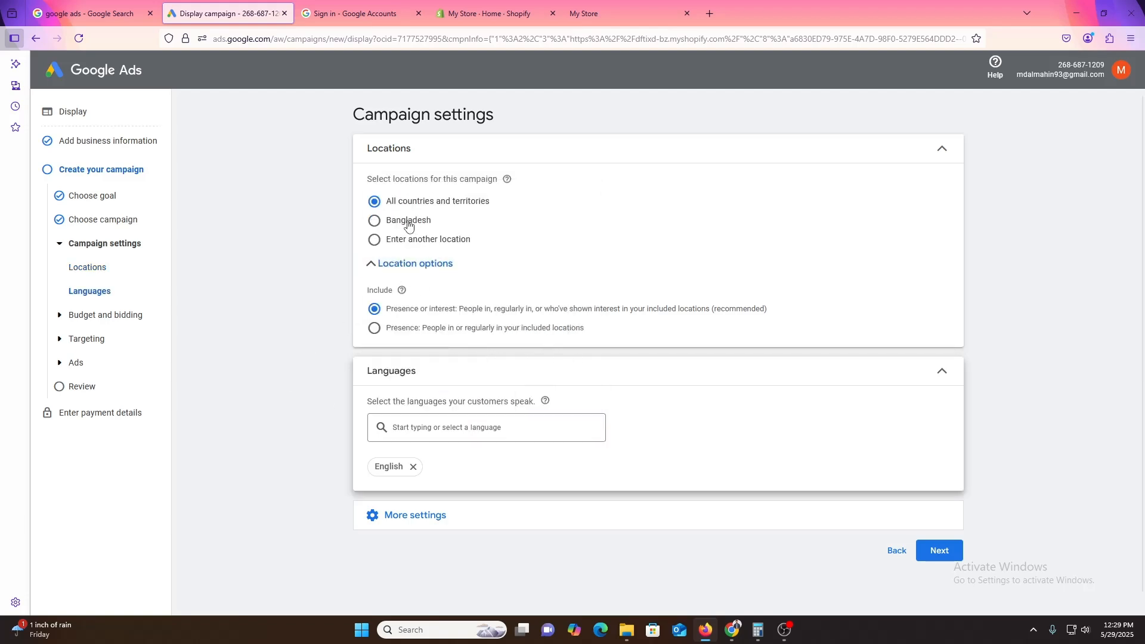
# - Switch the campaign to another location and include the United States
pyautogui.click(407, 240)
pyautogui.click(471, 277)
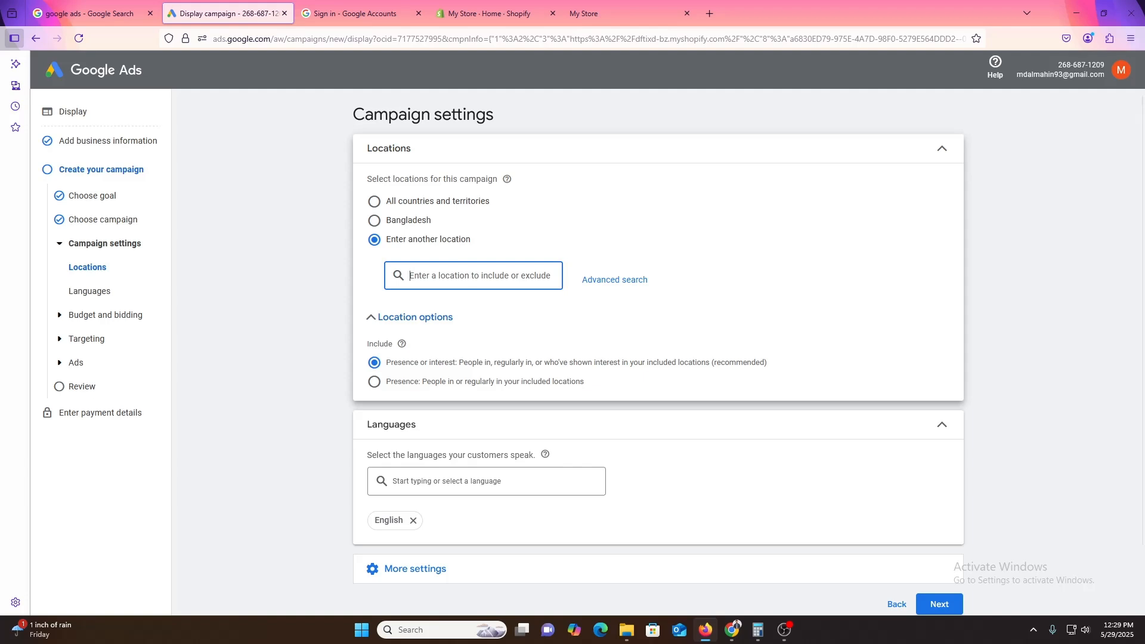
pyautogui.write('United')
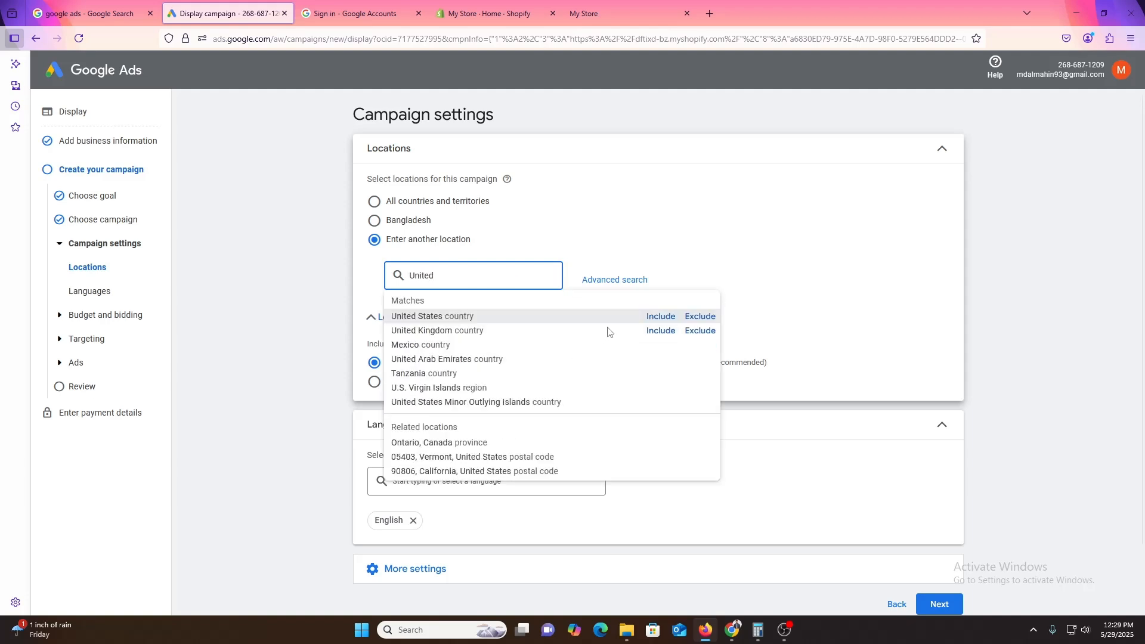
pyautogui.click(655, 317)
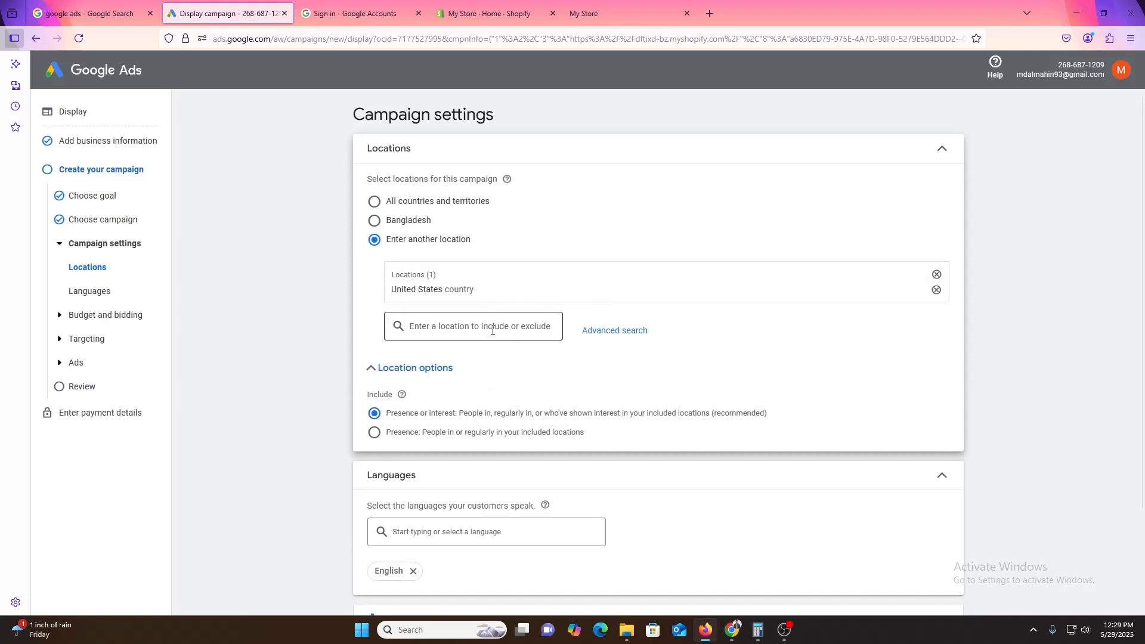
# - Include the United Kingdom as a second campaign location and continue to budget and bidding
pyautogui.click(472, 331)
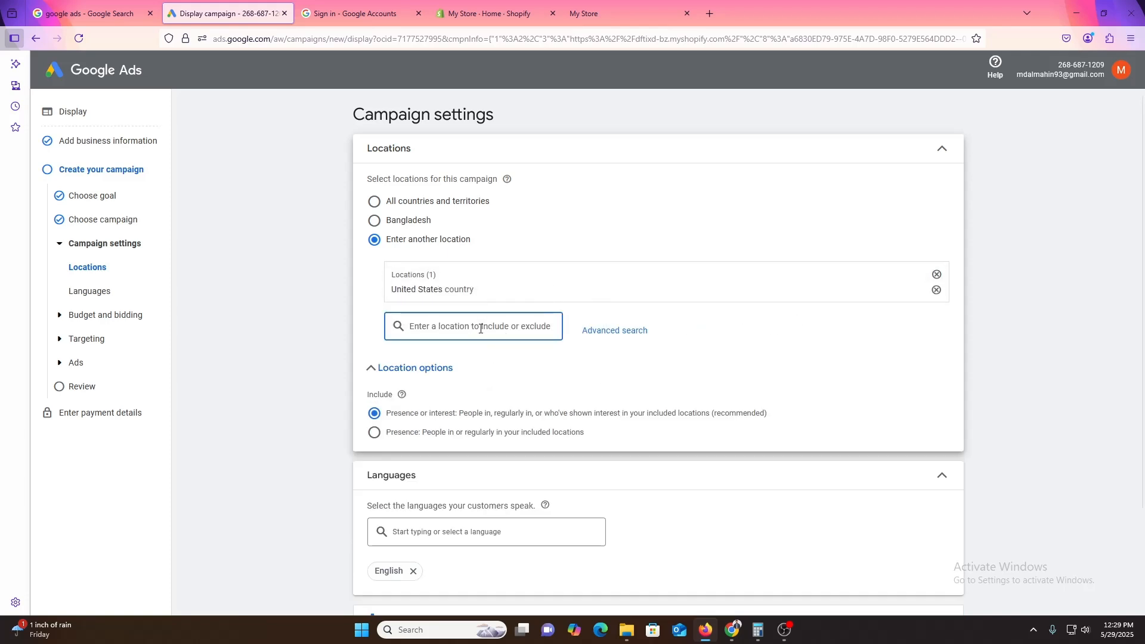
pyautogui.write('UNI')
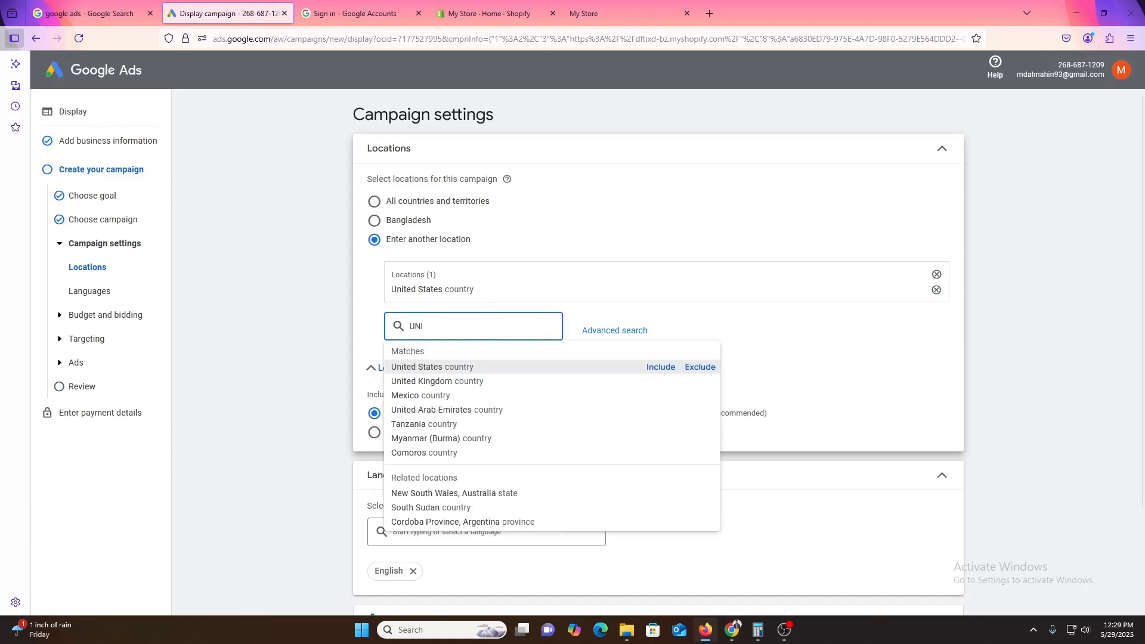
pyautogui.click(661, 381)
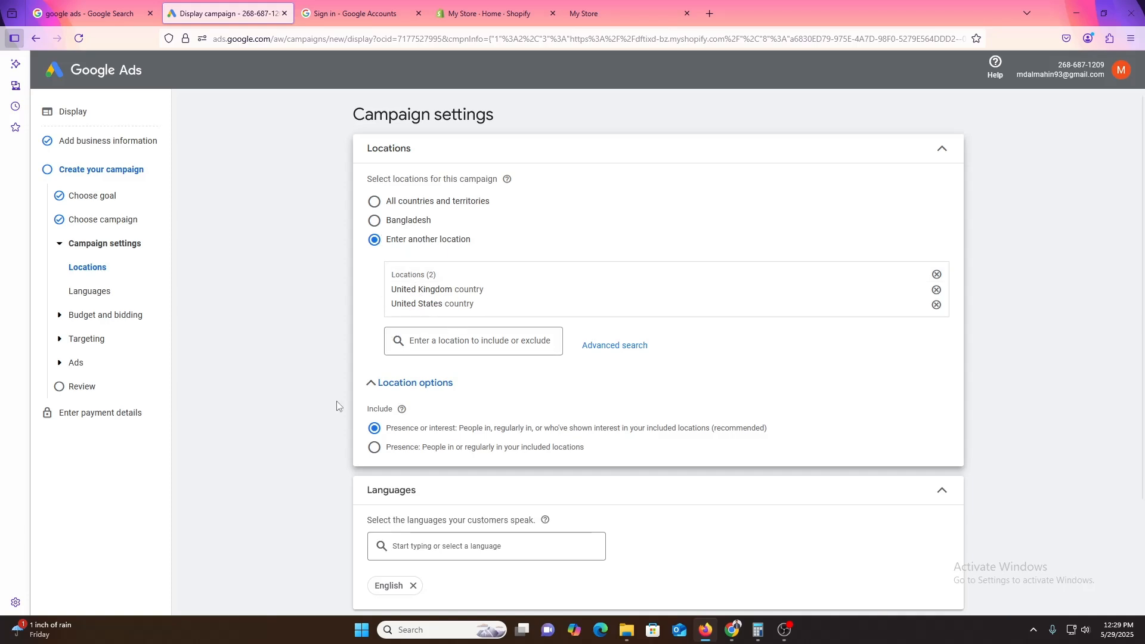
pyautogui.scroll(-3, 337, 406)
pyautogui.click(943, 537)
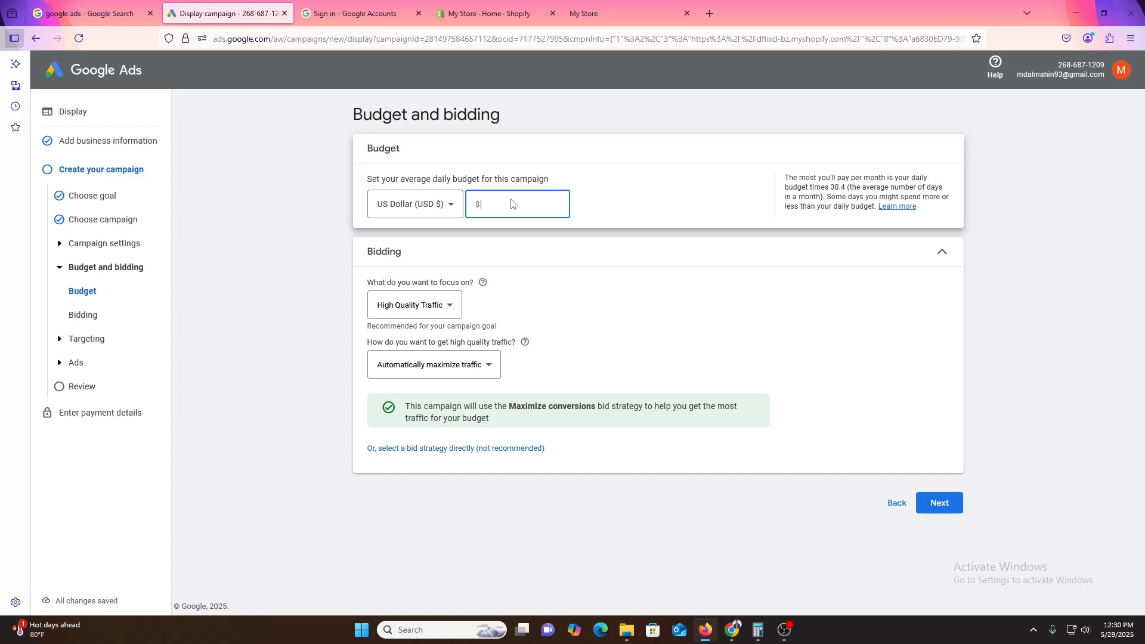
# - Set the campaign's average daily budget to $5.00 and keep the bidding section expanded
pyautogui.write('5')
pyautogui.click(563, 262)
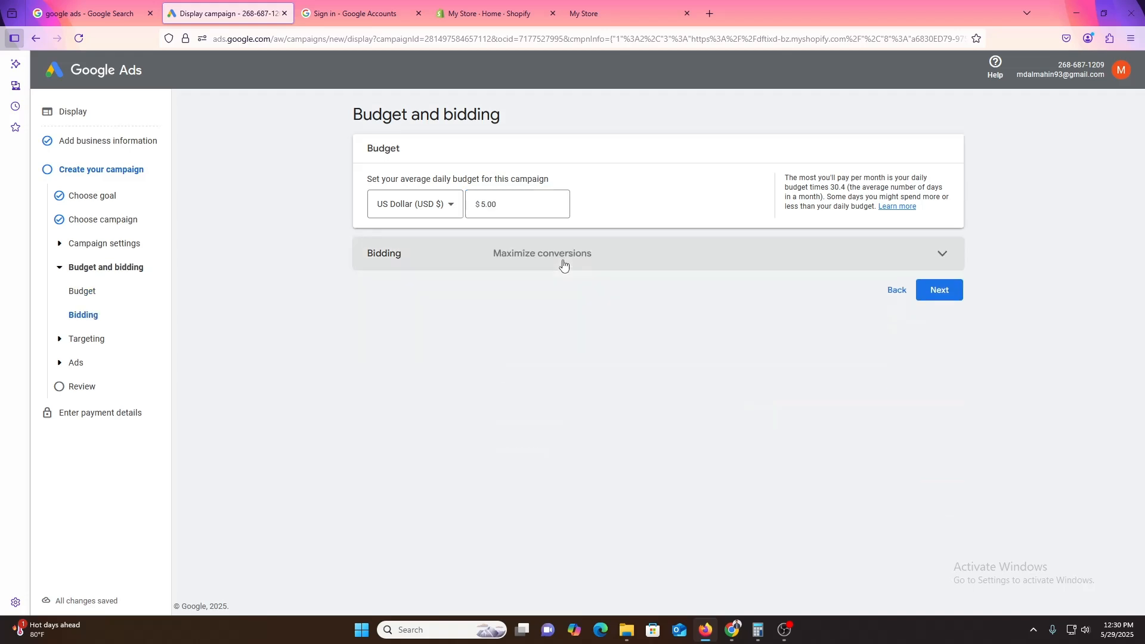
pyautogui.click(563, 261)
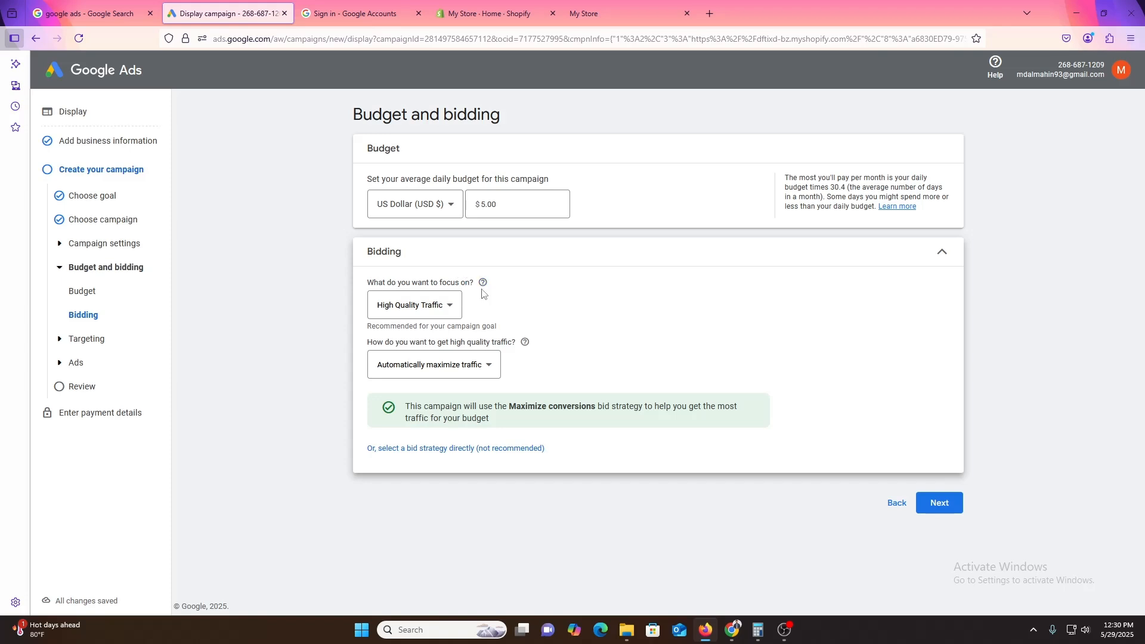
# - Review the bidding choices, keep High Quality Traffic with Automatically maximize traffic, and continue to targeting
pyautogui.click(421, 305)
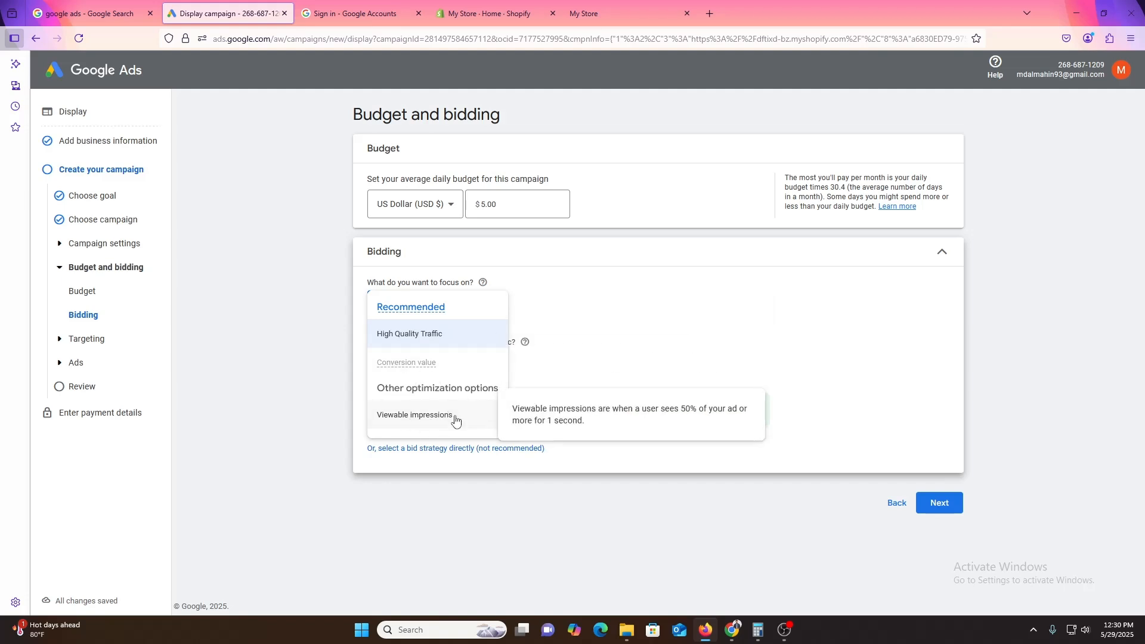
pyautogui.click(340, 344)
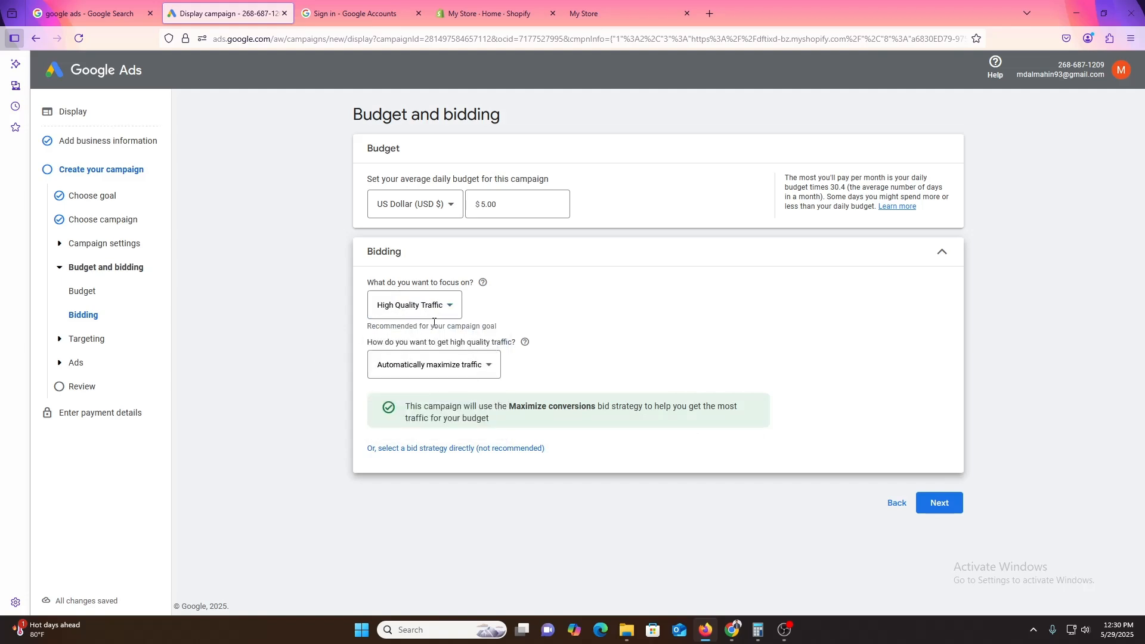
pyautogui.click(453, 370)
pyautogui.click(276, 372)
pyautogui.click(944, 510)
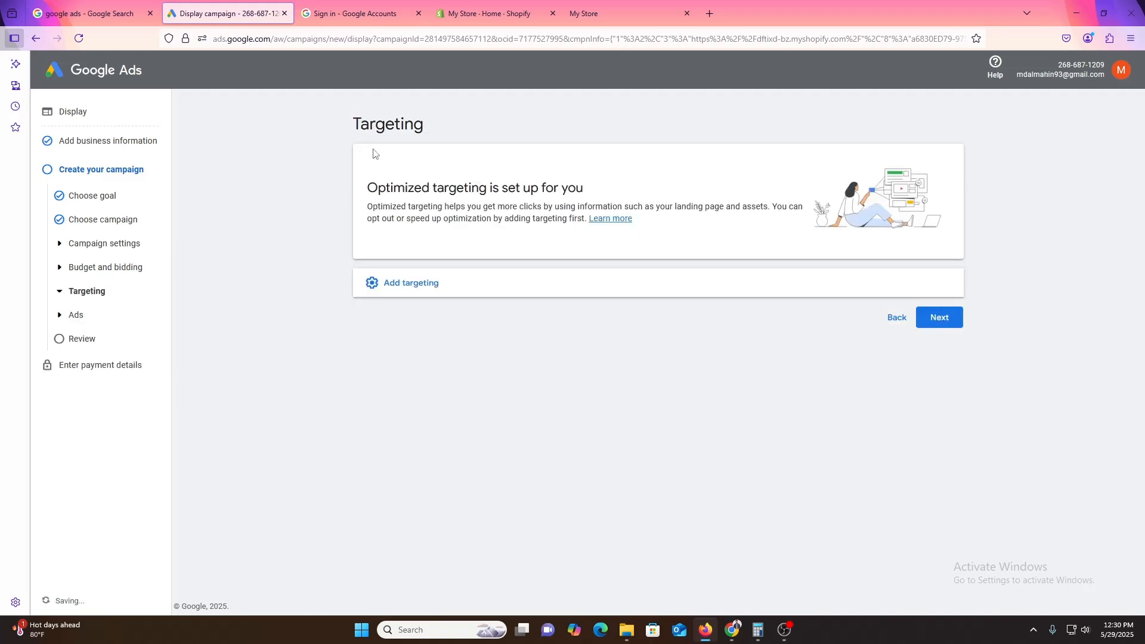
# - Expand the additional targeting options and open Audience Segments for editing
pyautogui.moveTo(405, 195)
pyautogui.mouseDown()
pyautogui.moveTo(524, 209)
pyautogui.moveTo(548, 190)
pyautogui.mouseUp()
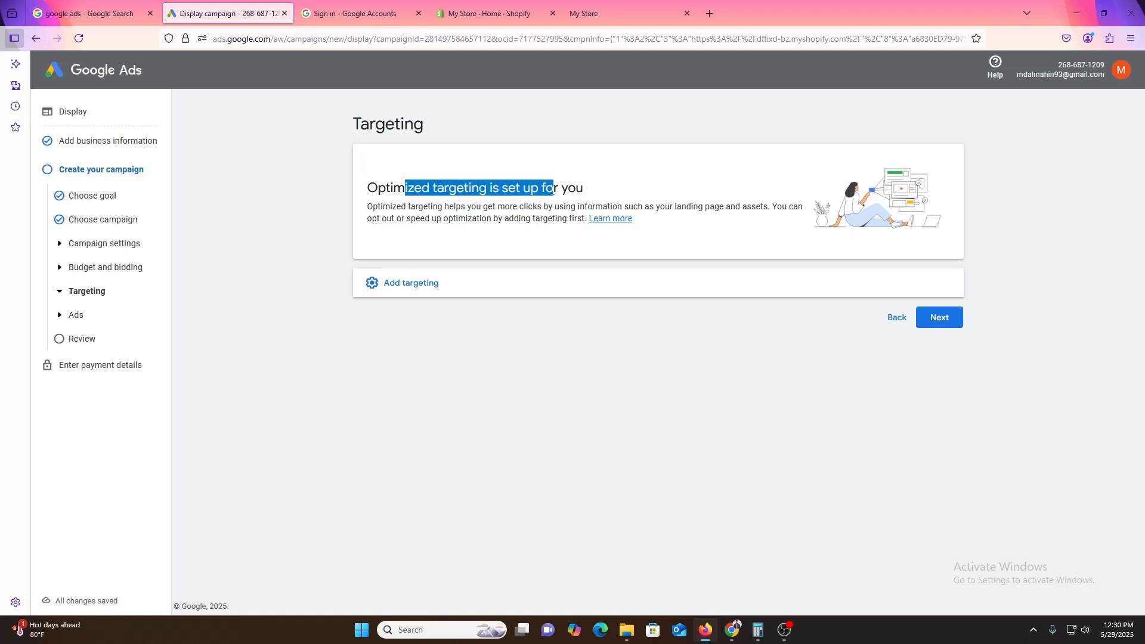
pyautogui.click(547, 189)
pyautogui.click(490, 284)
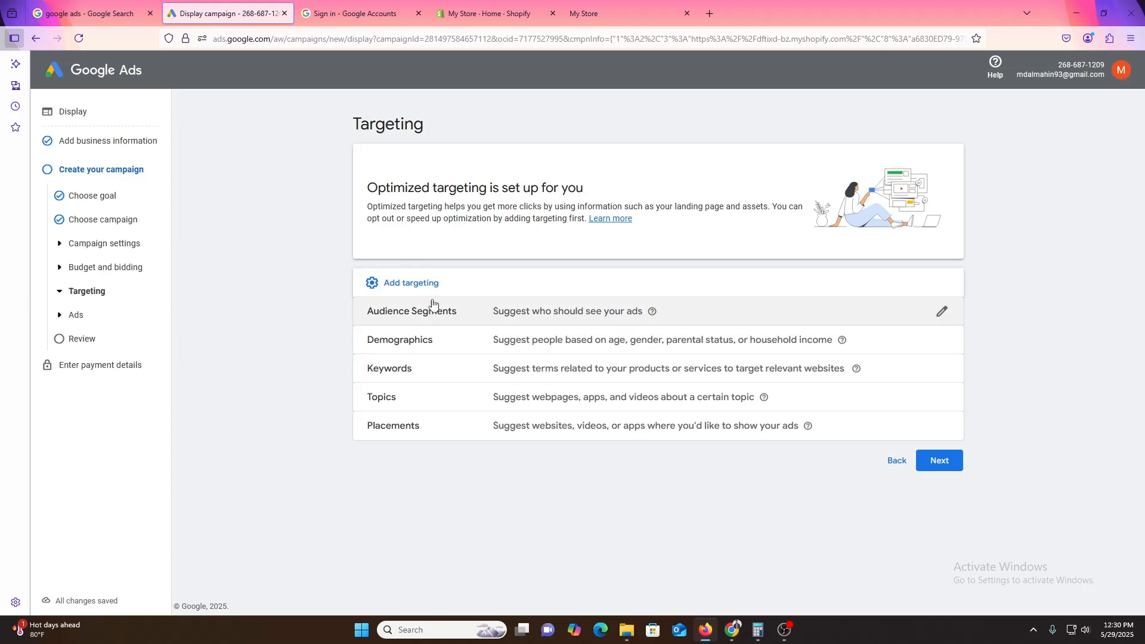
pyautogui.click(944, 314)
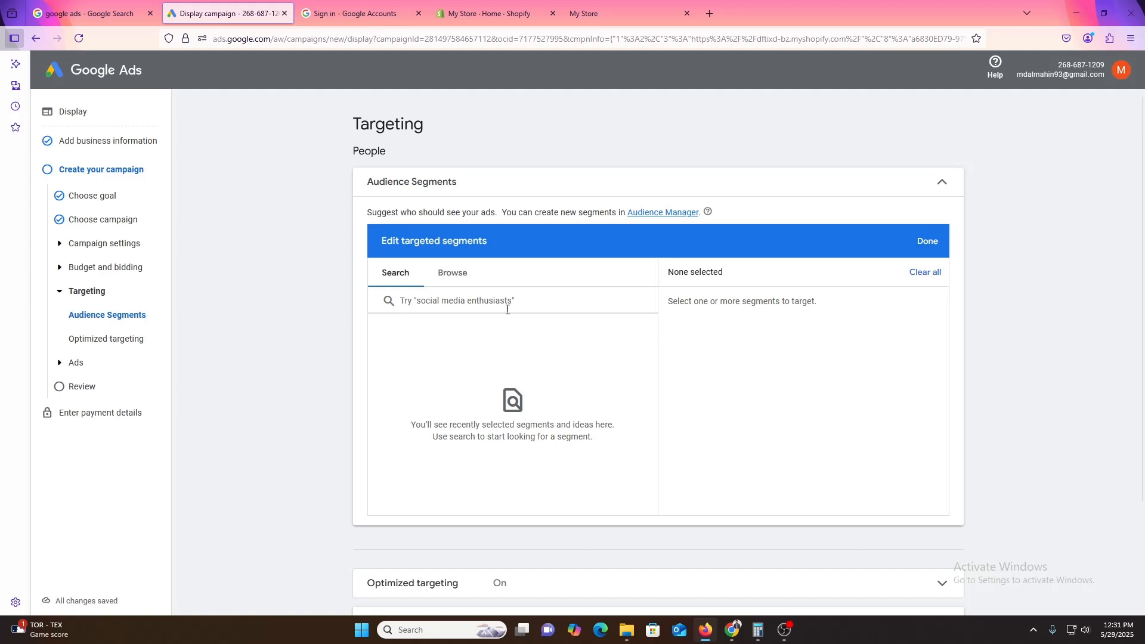
pyautogui.scroll(-2, 509, 380)
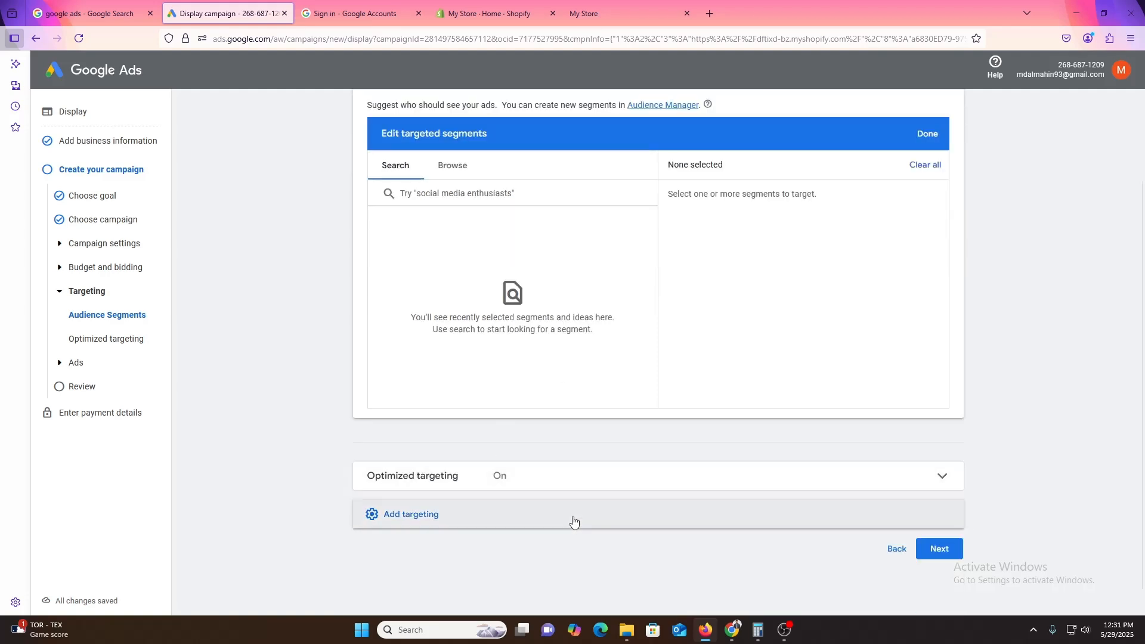
# - Add the Demographics and Keywords sections to the campaign's targeting
pyautogui.scroll(-3, 618, 535)
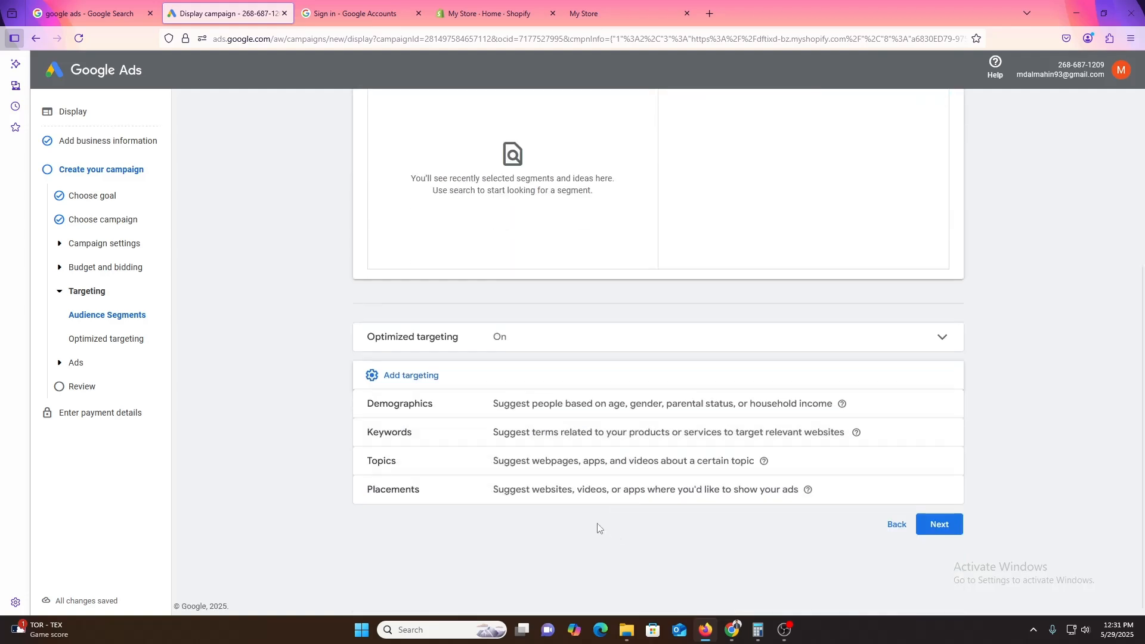
pyautogui.click(422, 404)
pyautogui.scroll(-5, 578, 422)
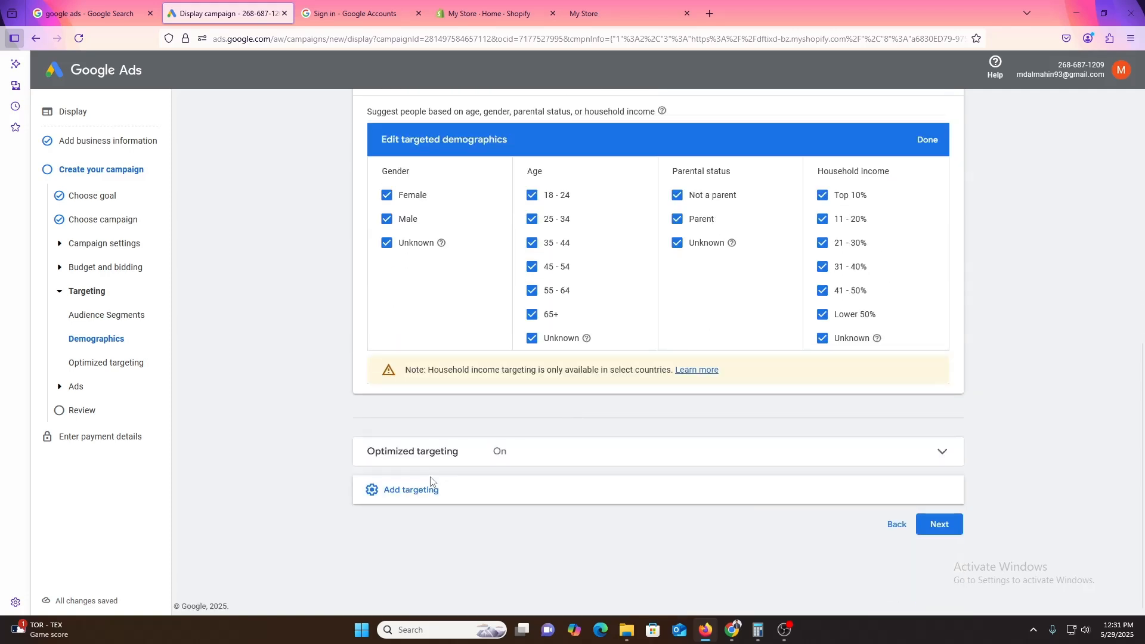
pyautogui.click(551, 500)
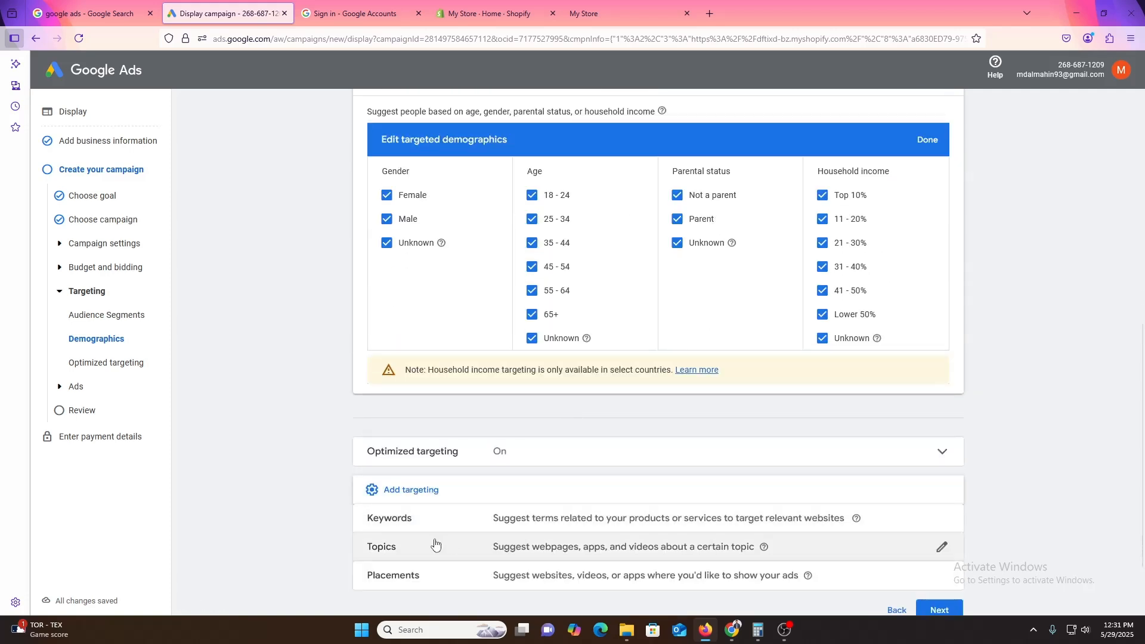
pyautogui.click(396, 518)
pyautogui.scroll(-7, 529, 527)
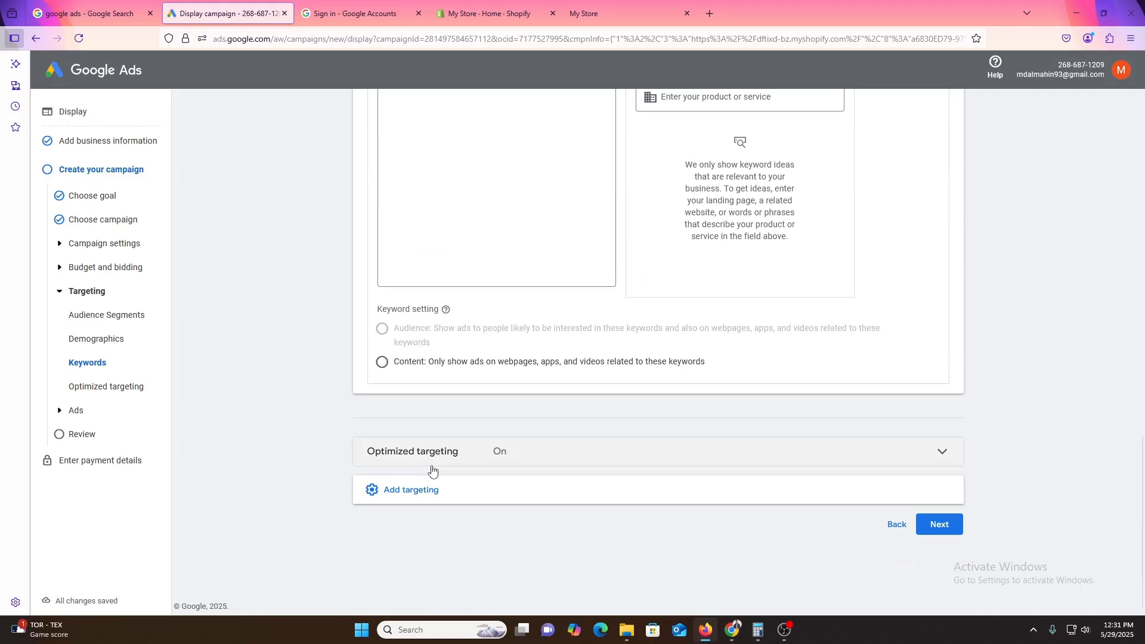
# - Add the Topics and Placements sections to the campaign's targeting
pyautogui.click(440, 489)
pyautogui.click(410, 519)
pyautogui.scroll(-6, 535, 534)
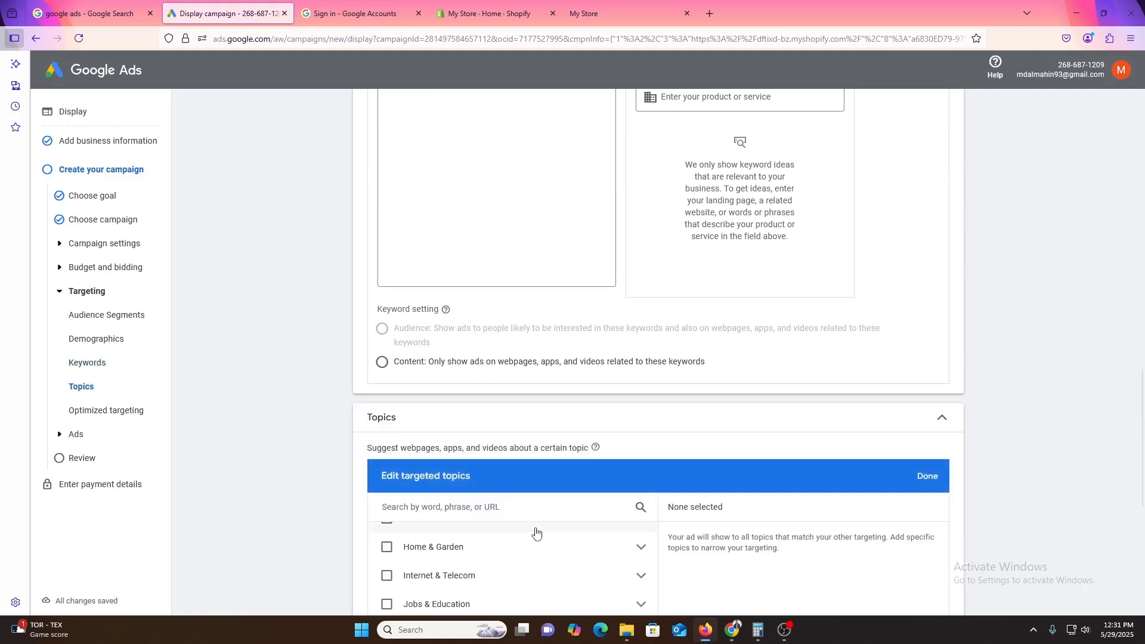
pyautogui.scroll(-1, 859, 529)
pyautogui.scroll(-5, 857, 529)
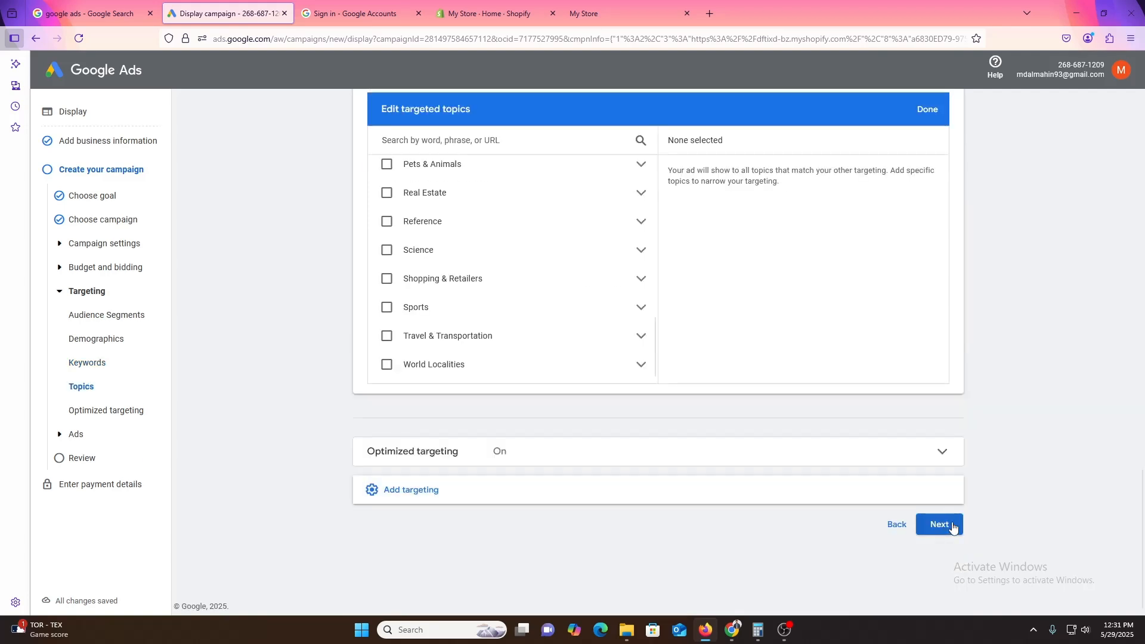
pyautogui.click(469, 499)
pyautogui.click(475, 517)
pyautogui.scroll(20, 1144, 480)
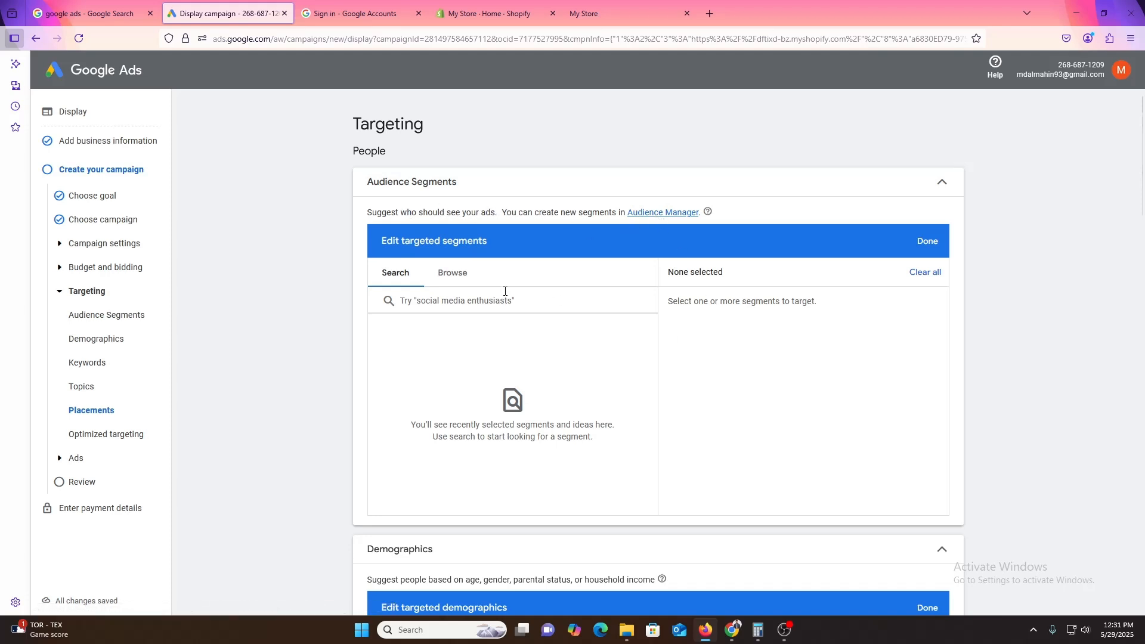
pyautogui.click(461, 304)
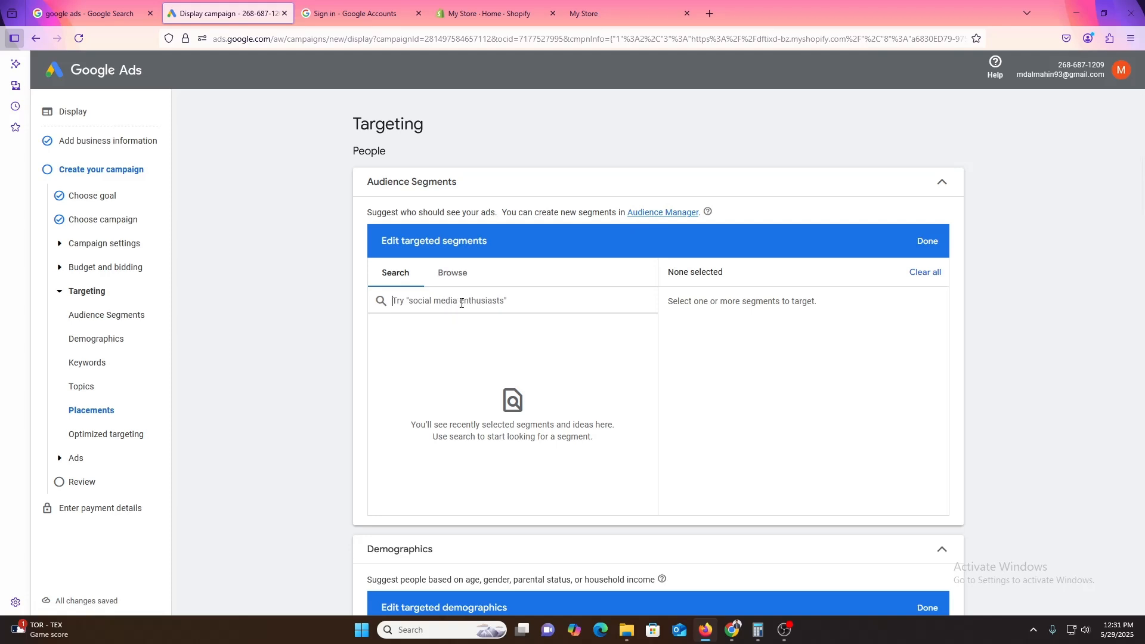
pyautogui.write('interna')
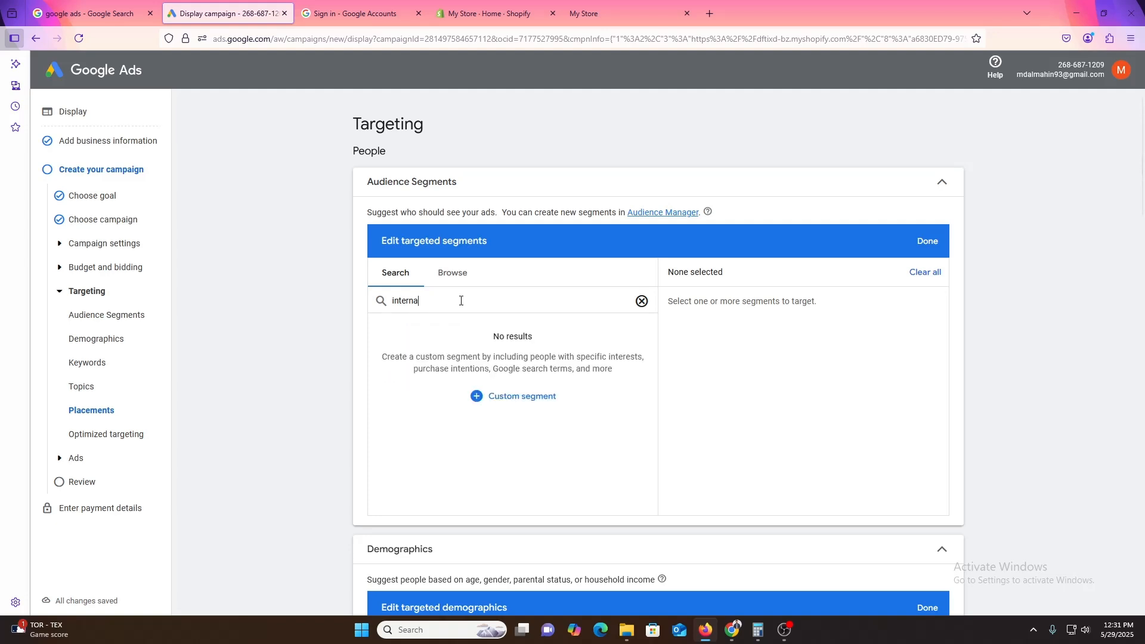
pyautogui.press('BackSpace')
pyautogui.press('BackSpace')
pyautogui.press('BackSpace')
pyautogui.press('BackSpace')
pyautogui.press('BackSpace')
pyautogui.press('BackSpace')
pyautogui.press('BackSpace')
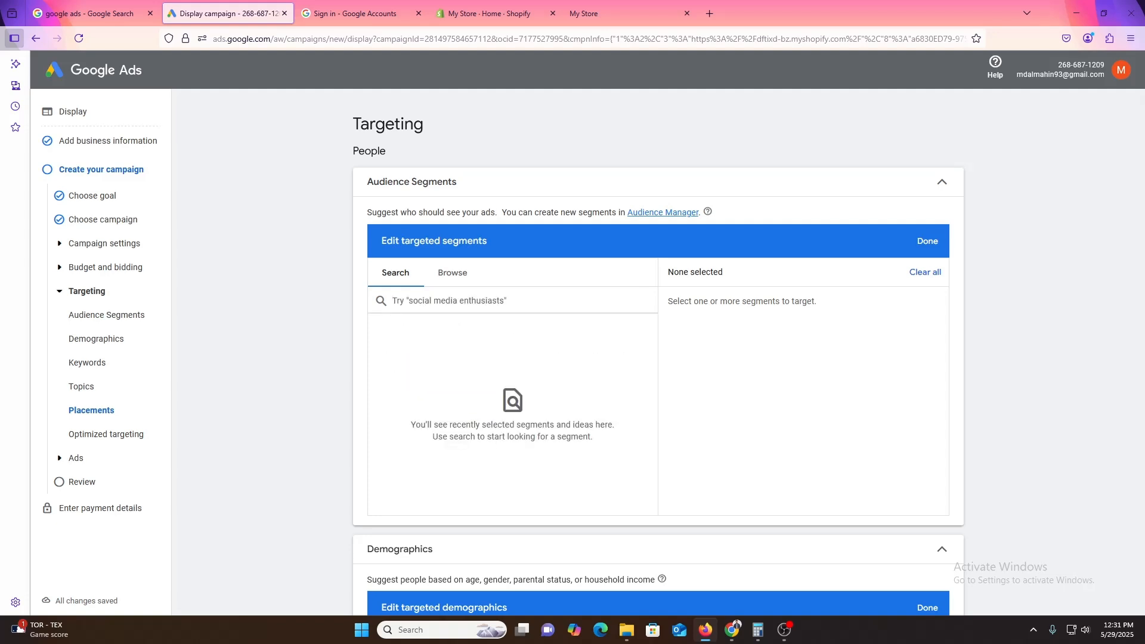
# - Browse the Who they are audience segments, examining the options under Parental Status, Marital Status and Education
pyautogui.click(451, 273)
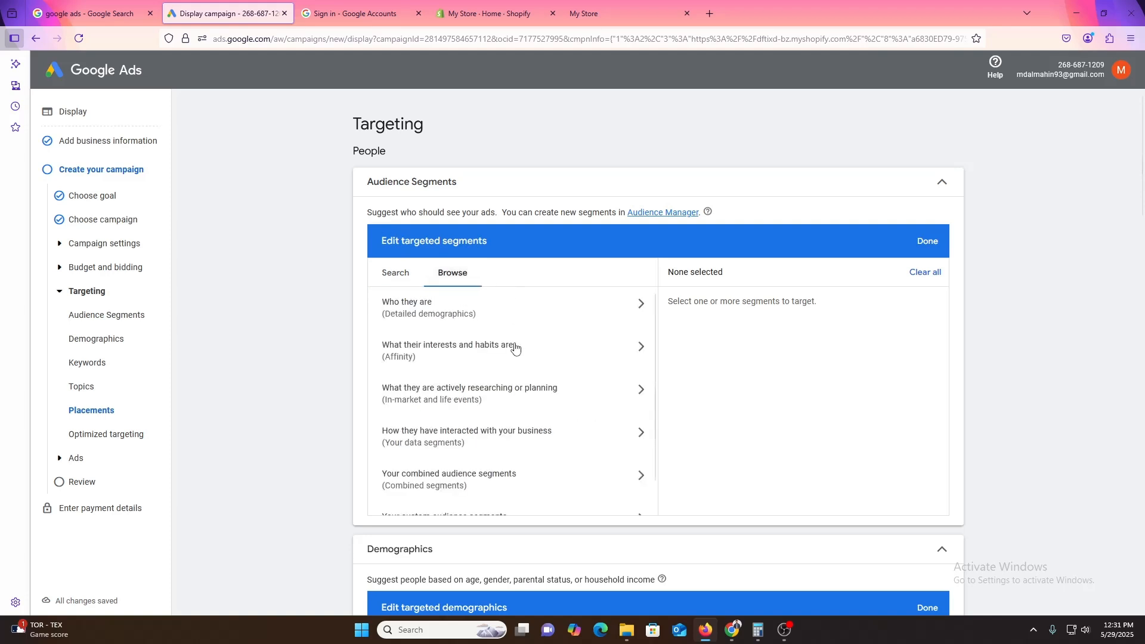
pyautogui.click(422, 305)
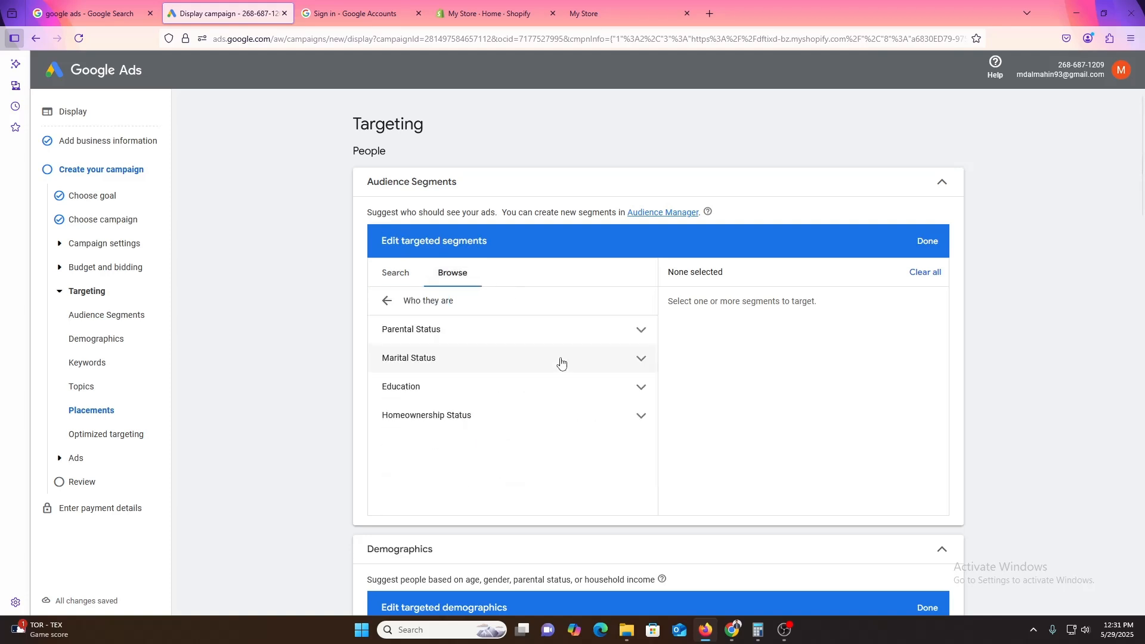
pyautogui.click(468, 331)
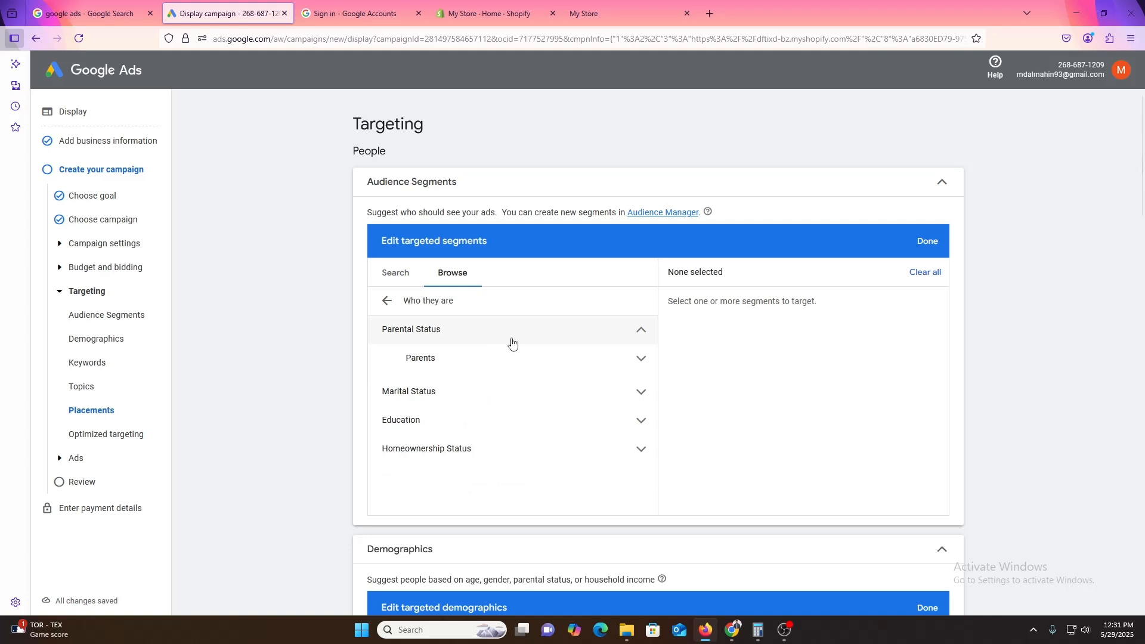
pyautogui.click(523, 364)
pyautogui.doubleClick(525, 365)
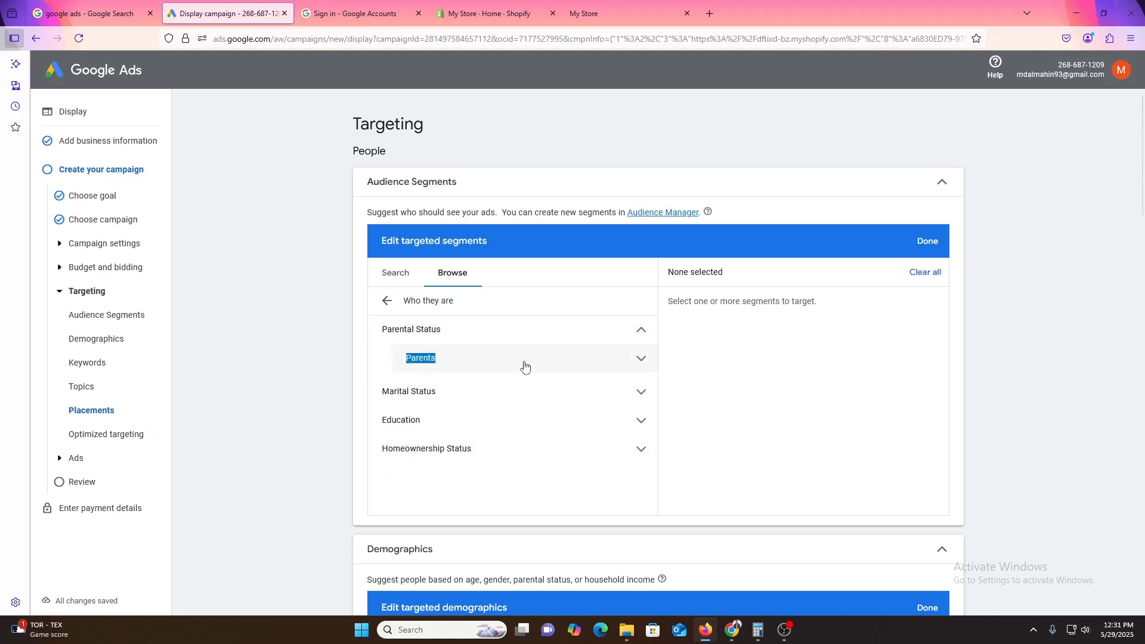
pyautogui.scroll(-2, 496, 435)
pyautogui.scroll(2, 487, 429)
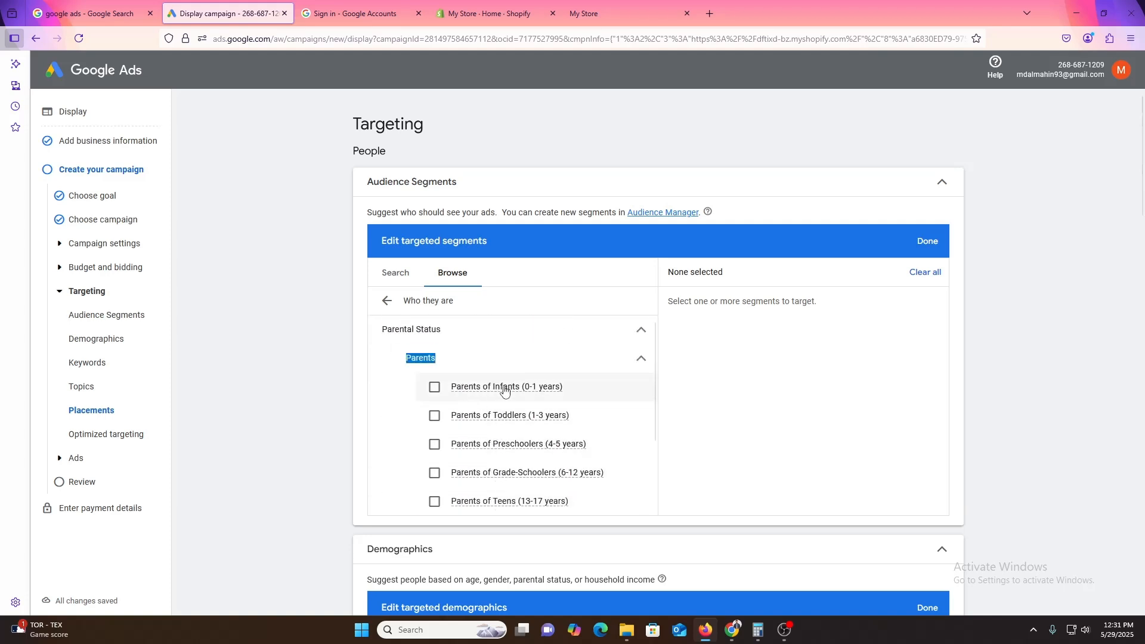
pyautogui.click(442, 357)
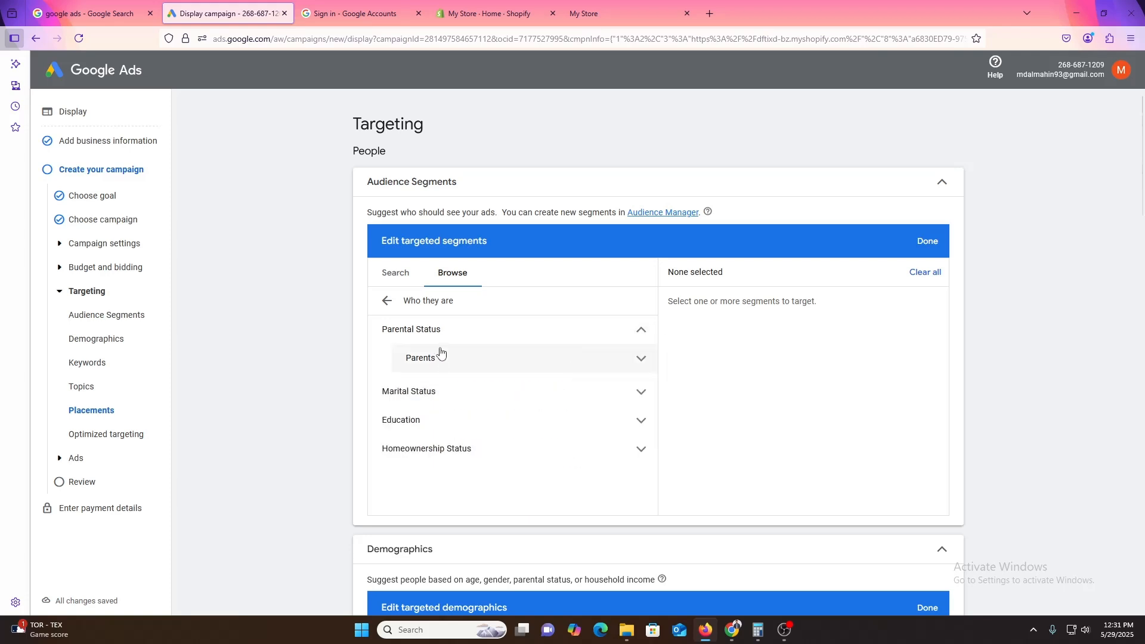
pyautogui.click(445, 360)
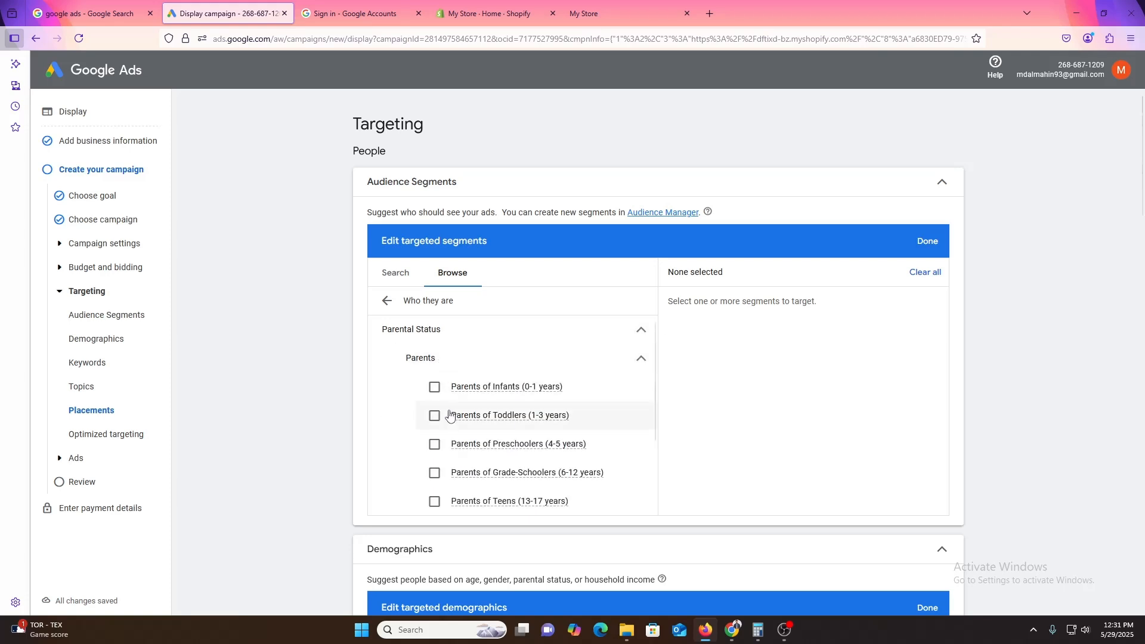
pyautogui.scroll(-2, 477, 412)
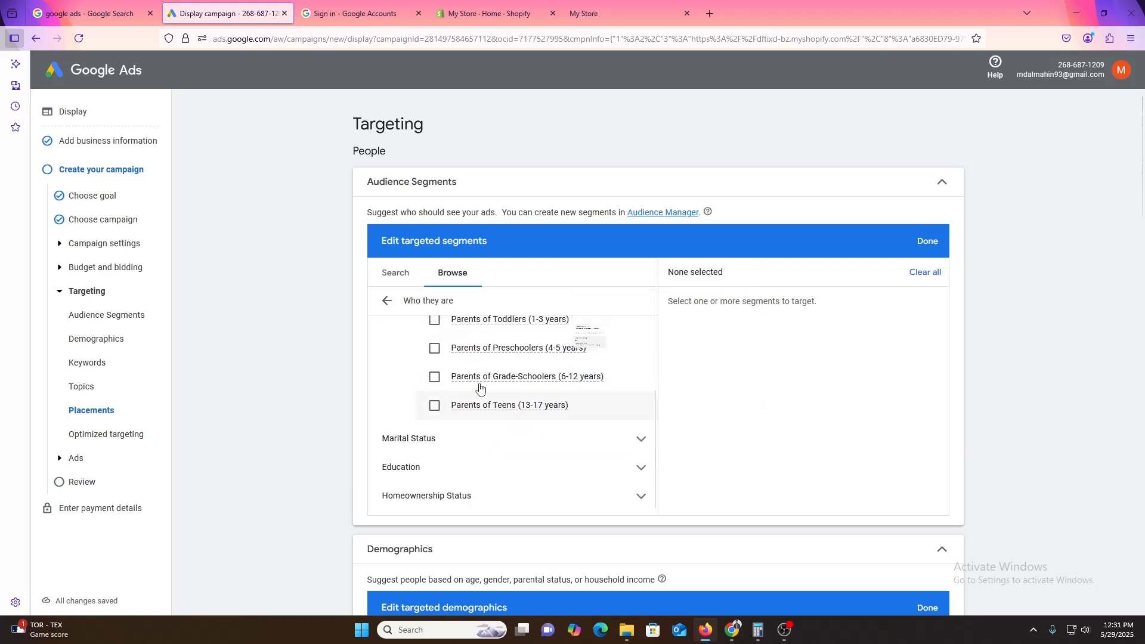
pyautogui.click(449, 444)
pyautogui.scroll(-2, 456, 447)
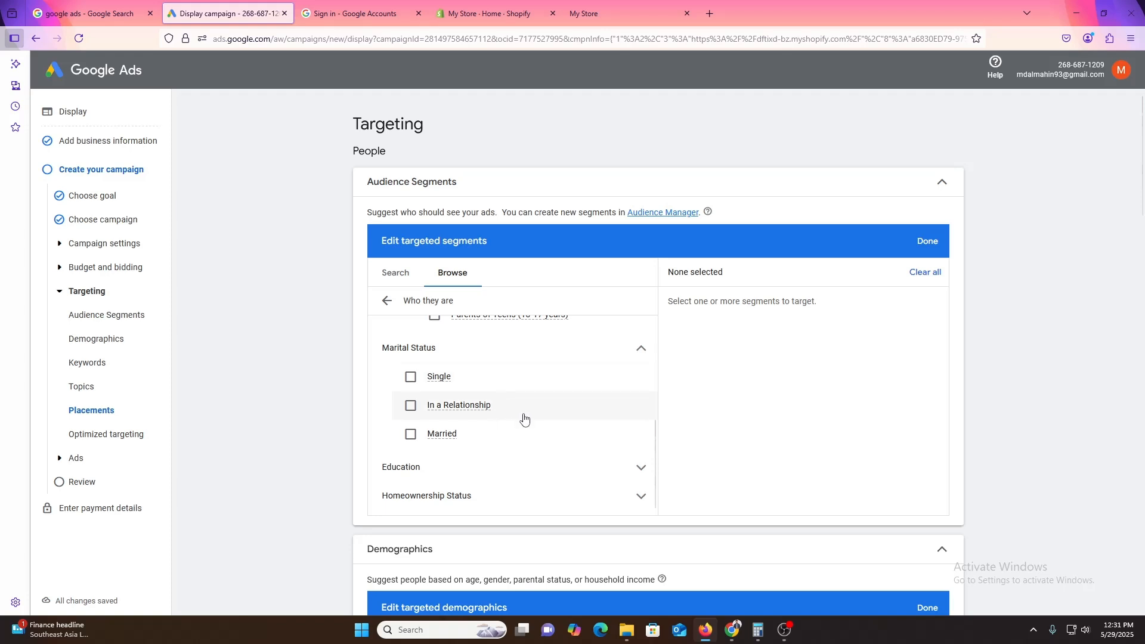
pyautogui.click(503, 466)
pyautogui.scroll(-1, 567, 392)
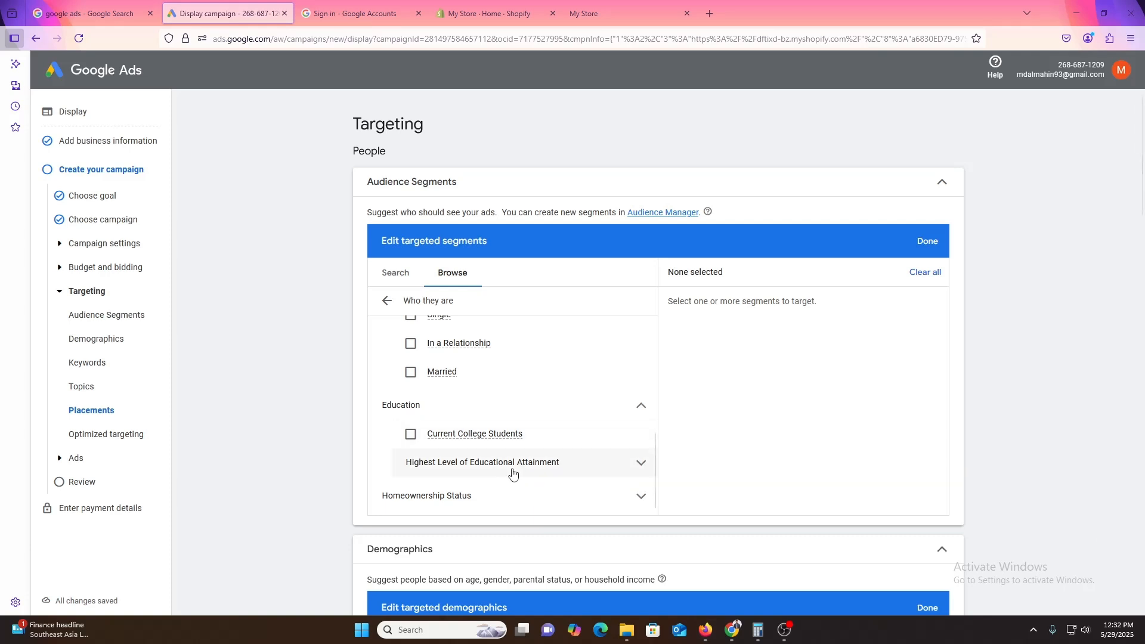
pyautogui.scroll(5, 498, 460)
pyautogui.click(390, 277)
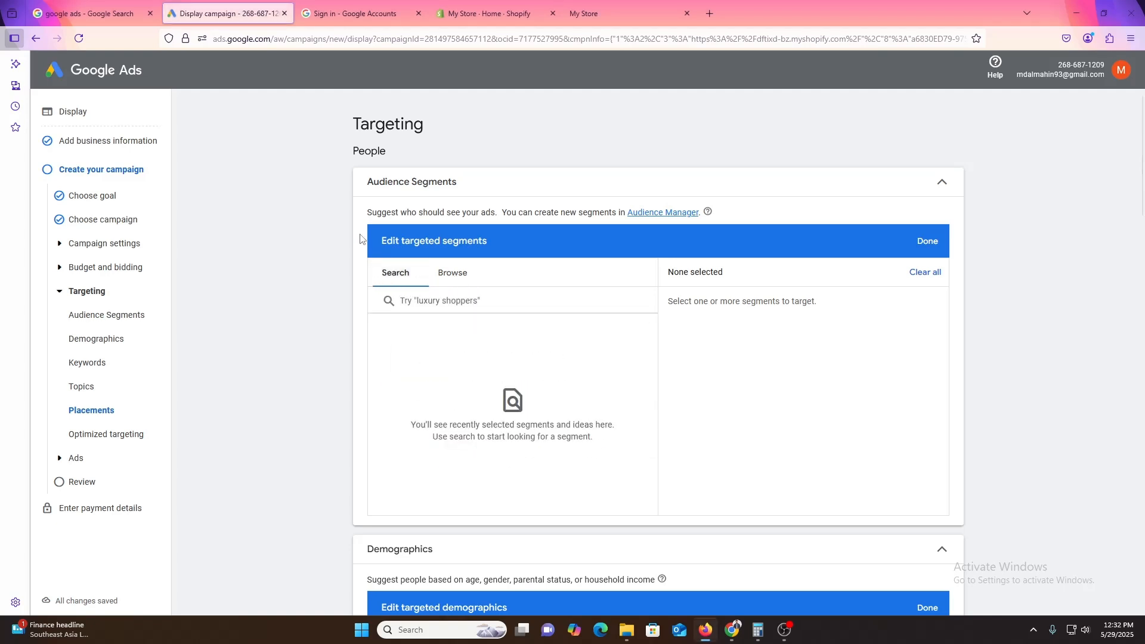
# - Target the Current College Students, High School Graduate, Bachelor's Degree and Advanced Degree education segments, save them, and reopen the segment search
pyautogui.click(458, 276)
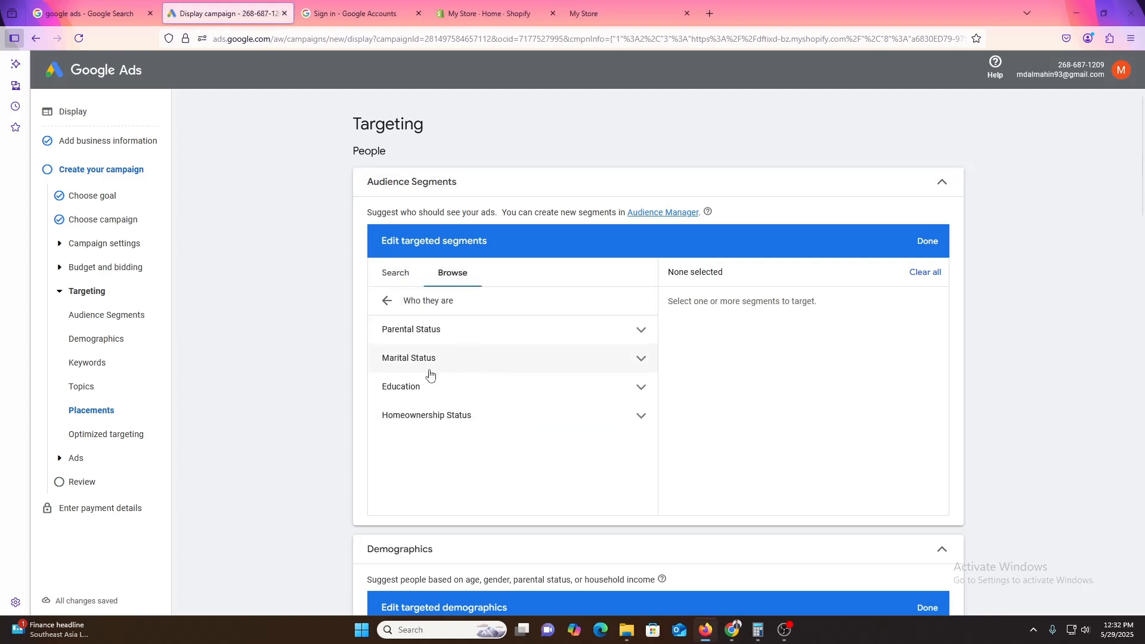
pyautogui.click(427, 391)
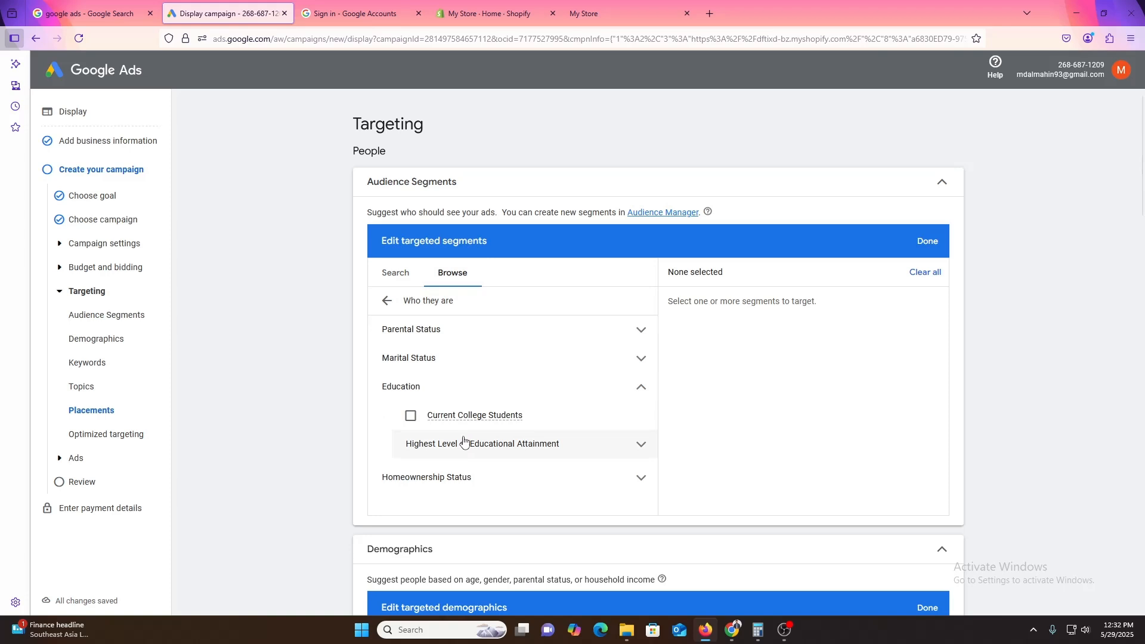
pyautogui.click(411, 416)
pyautogui.click(459, 444)
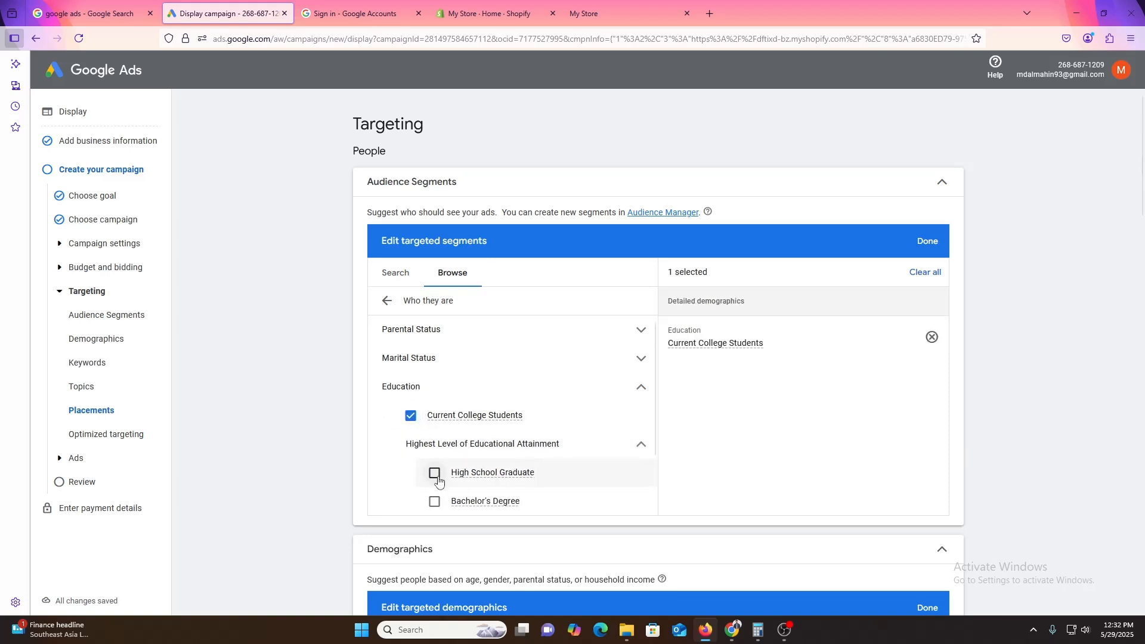
pyautogui.click(435, 463)
pyautogui.scroll(-1, 439, 423)
pyautogui.click(435, 433)
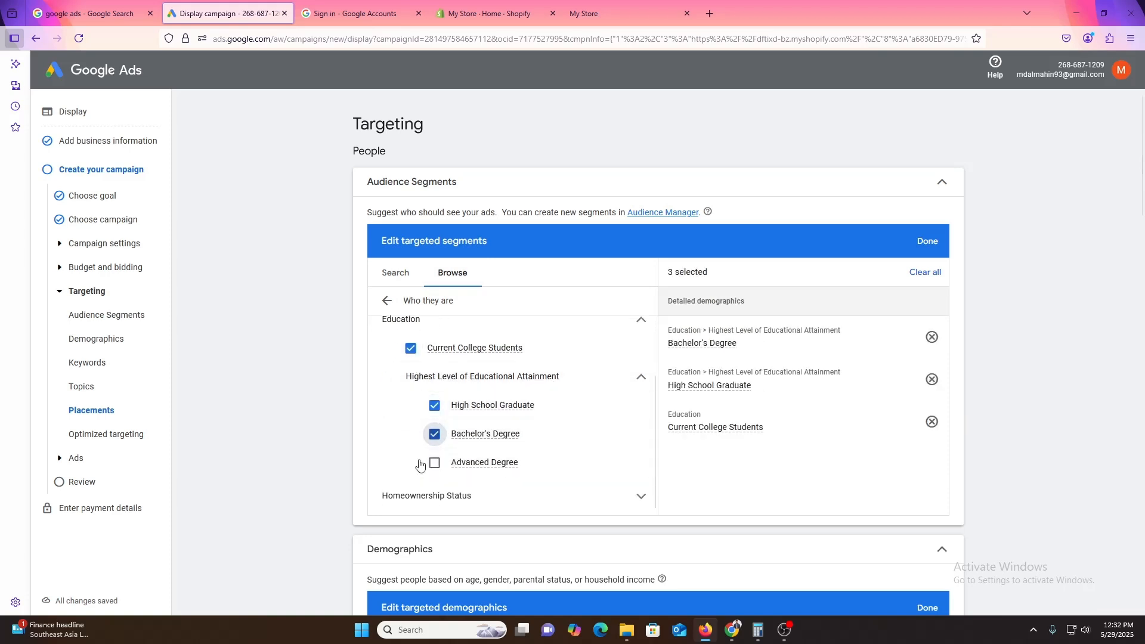
pyautogui.click(435, 465)
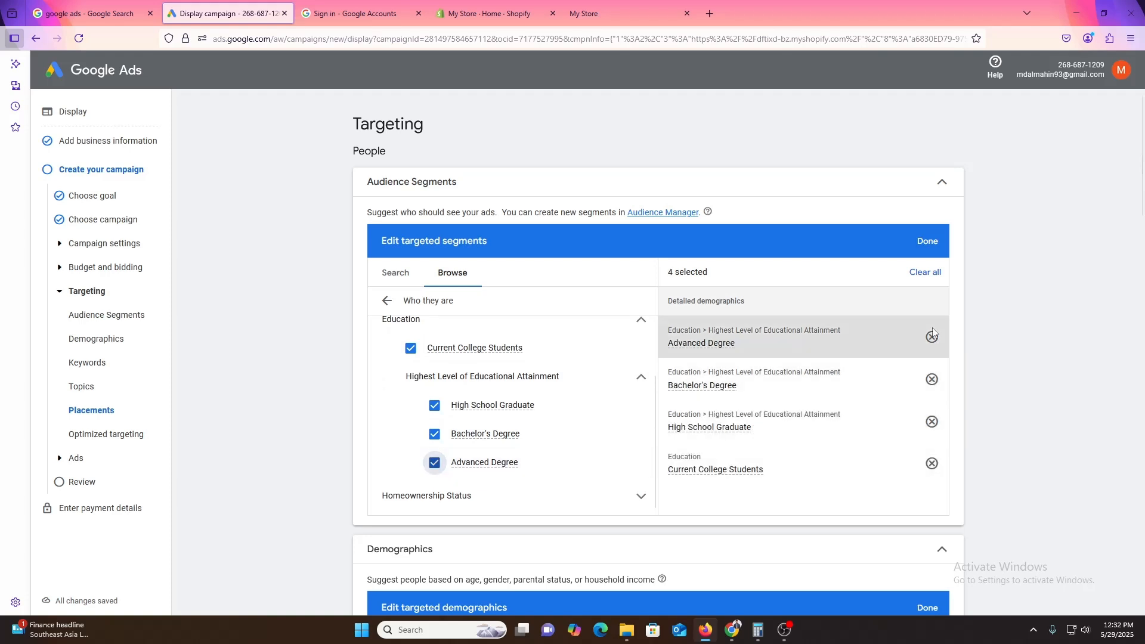
pyautogui.click(928, 243)
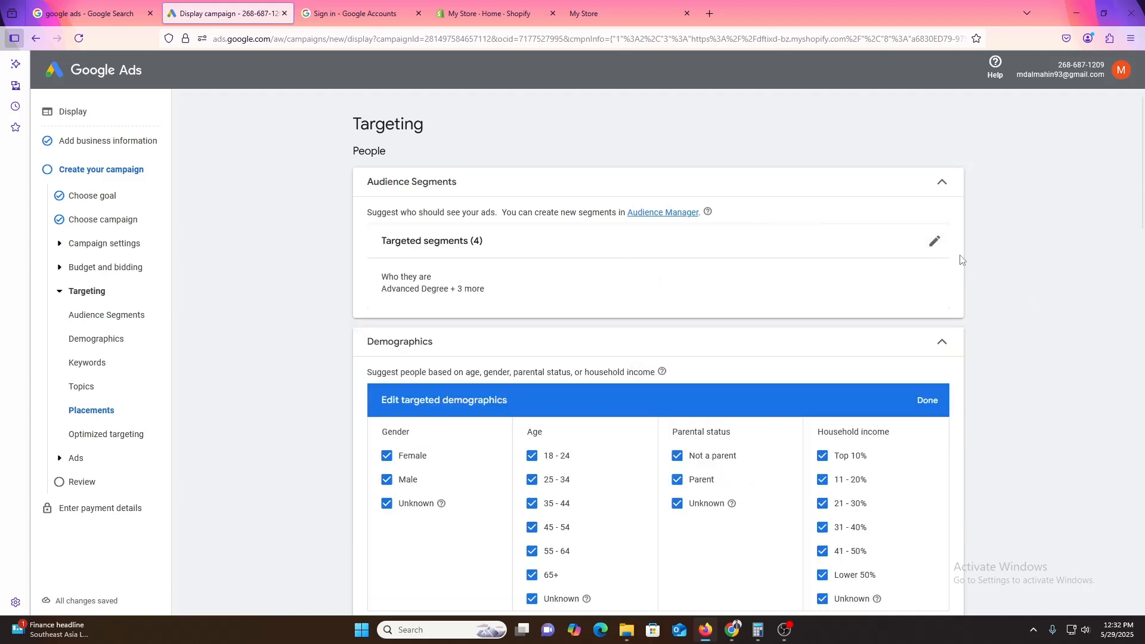
pyautogui.click(935, 242)
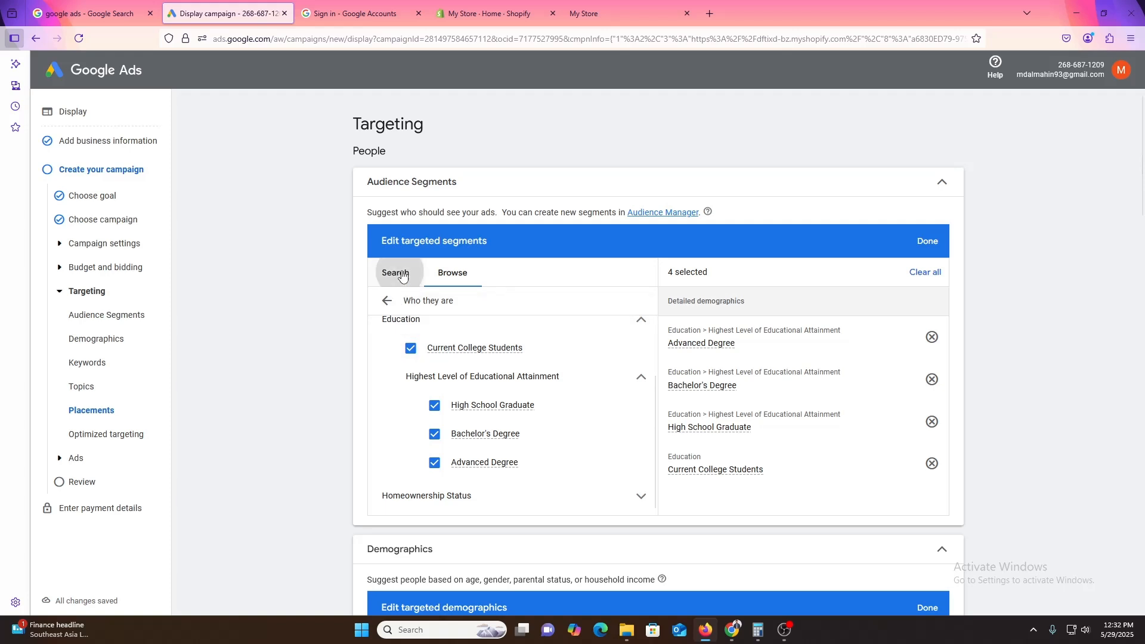
pyautogui.click(402, 275)
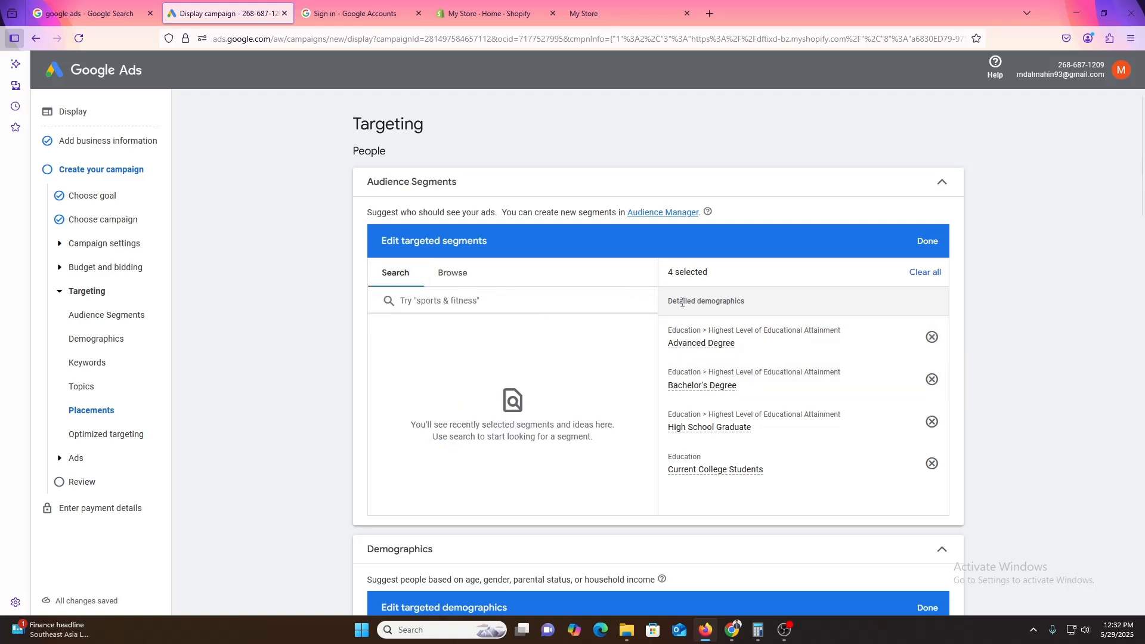
# - Exclude ages 18 - 24 and the Unknown gender, age and parental status groups from the targeted demographics
pyautogui.scroll(-5, 682, 302)
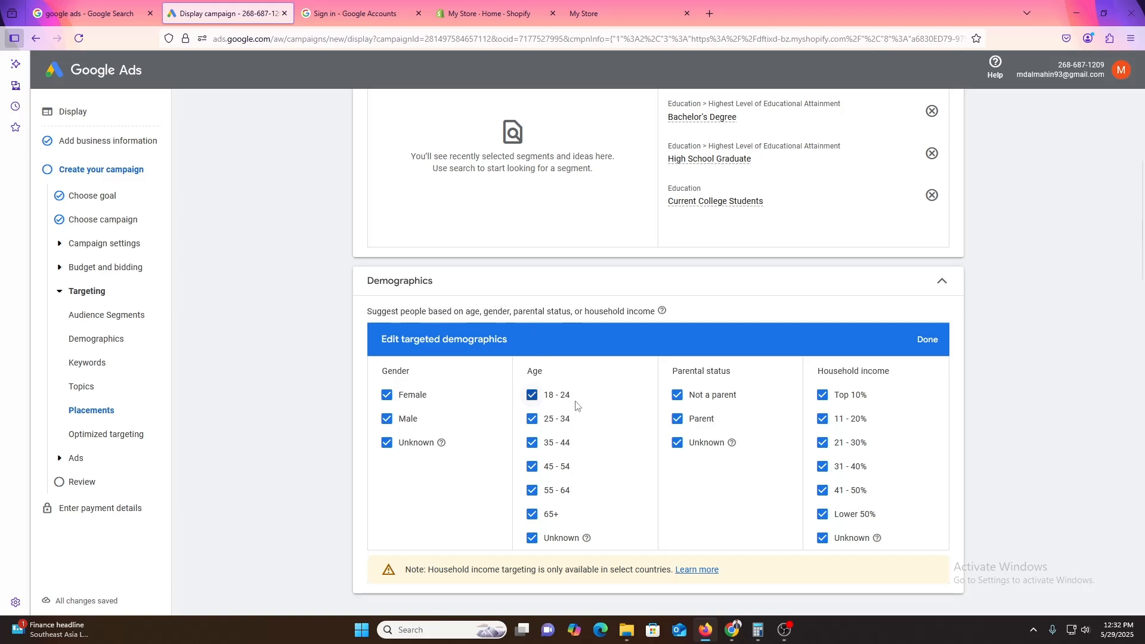
pyautogui.scroll(-1, 575, 404)
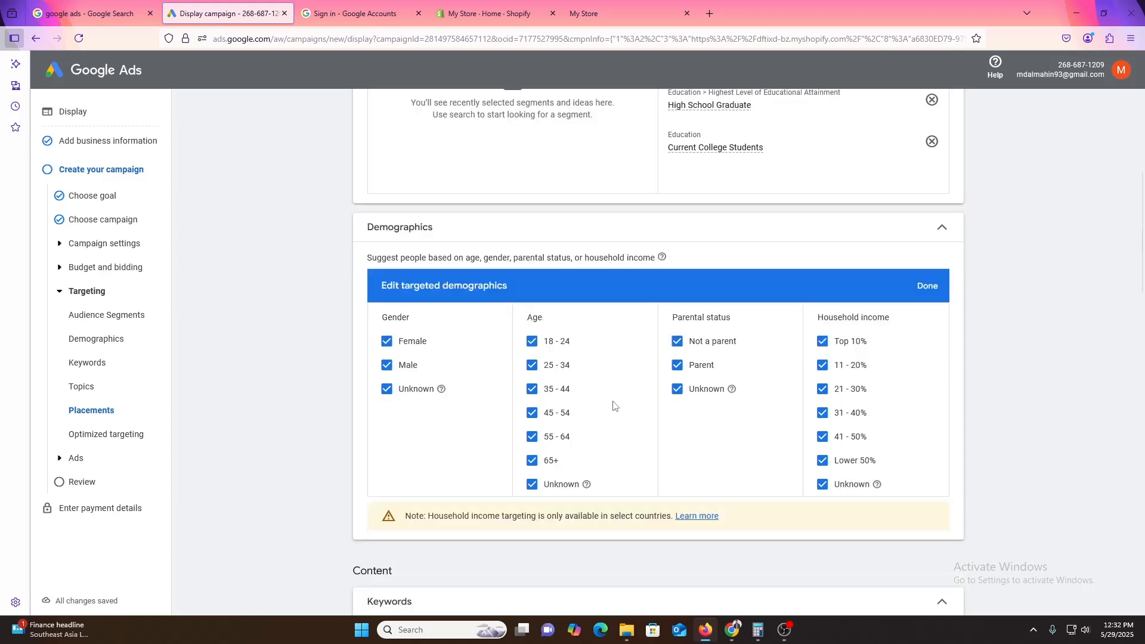
pyautogui.click(565, 346)
pyautogui.moveTo(690, 318); pyautogui.dragTo(735, 322)
pyautogui.click(707, 397)
pyautogui.click(533, 484)
pyautogui.click(411, 391)
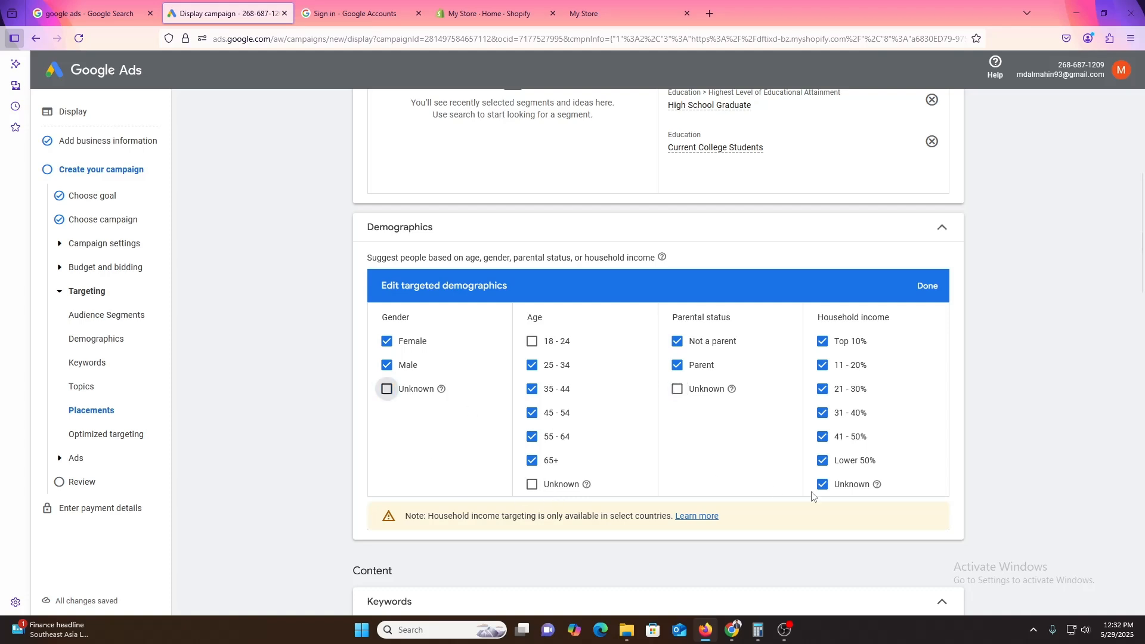
# - Exclude the Unknown and Top 10% household income groups and save the targeted demographics
pyautogui.click(832, 488)
pyautogui.click(837, 345)
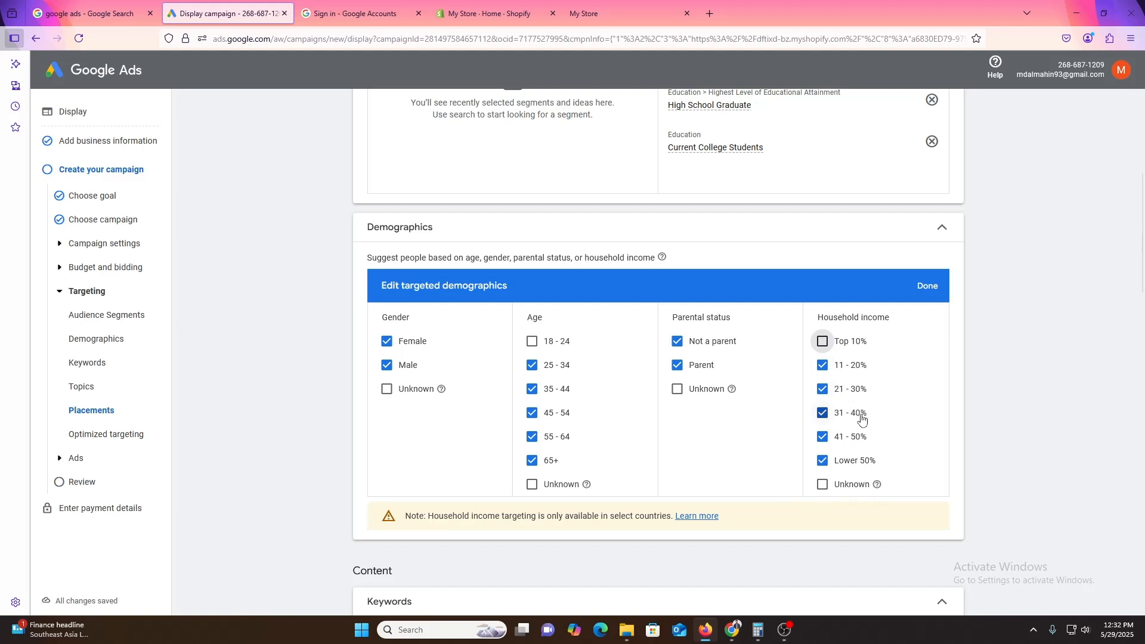
pyautogui.scroll(-1, 913, 317)
pyautogui.scroll(2, 922, 331)
pyautogui.click(930, 340)
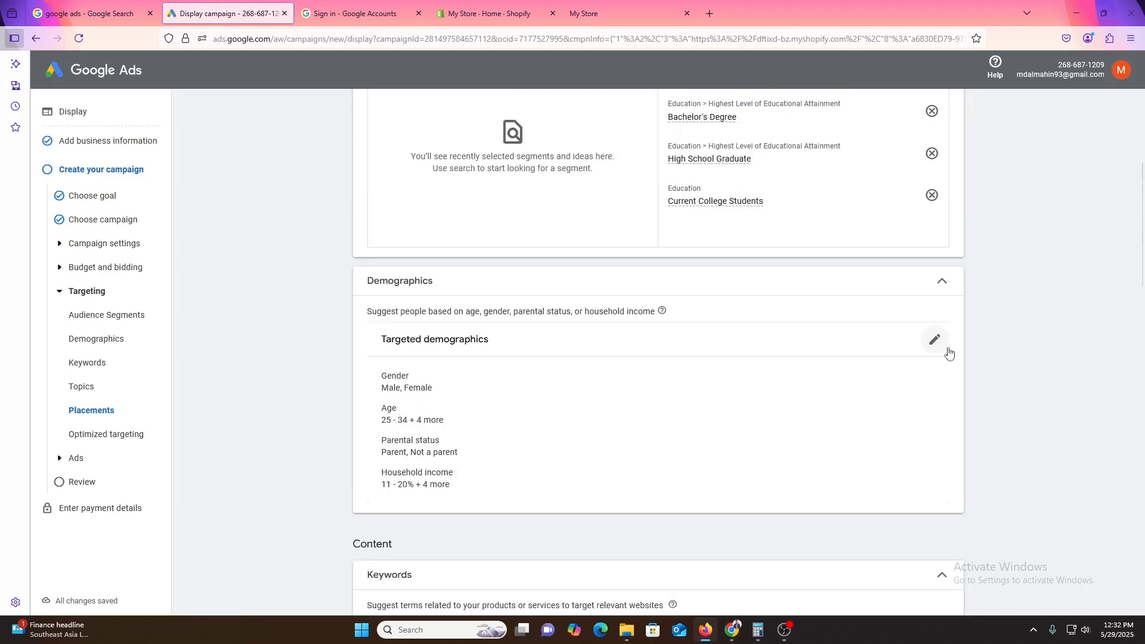
pyautogui.scroll(-3, 995, 363)
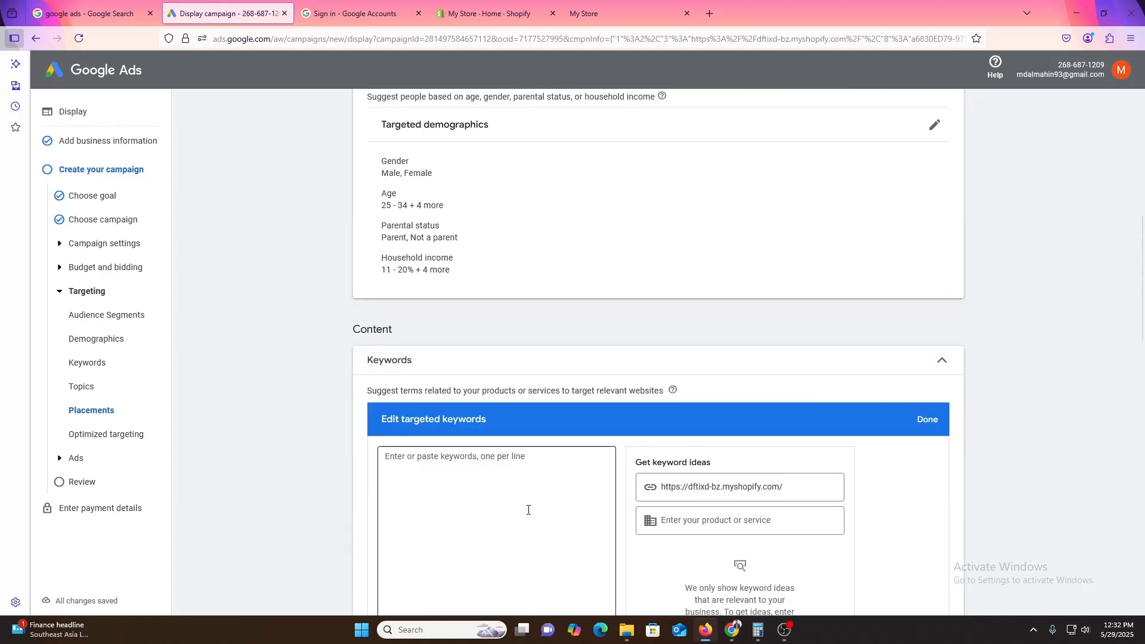
# - Look up the search phrase "artificial intelligence" in a new browser tab and copy it for use as a keyword
pyautogui.scroll(-2, 528, 510)
pyautogui.click(507, 411)
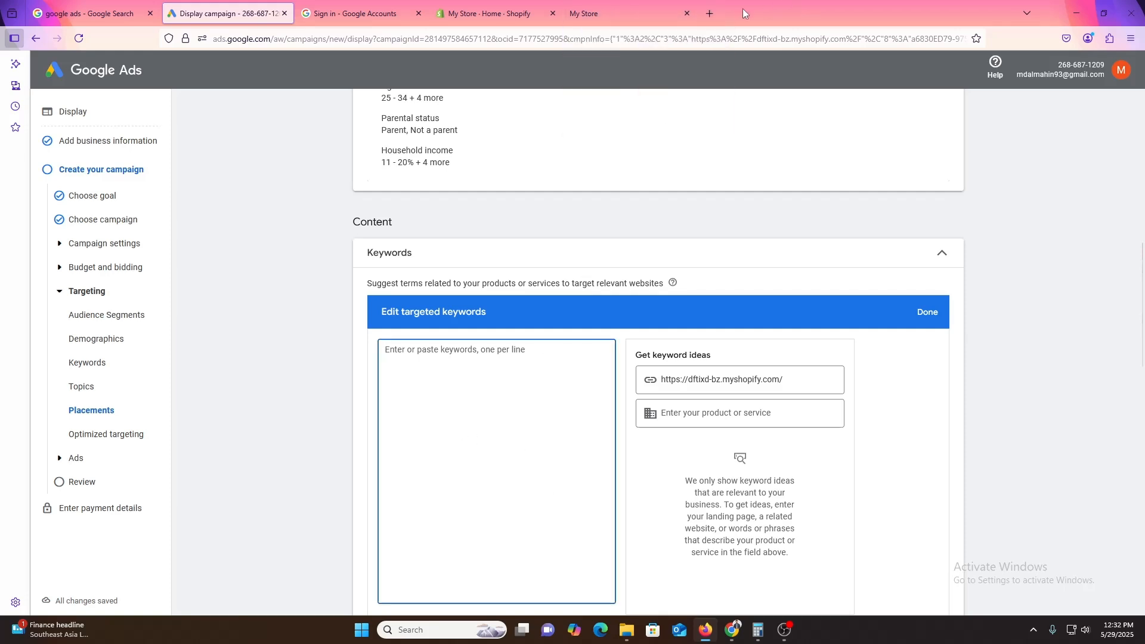
pyautogui.click(710, 13)
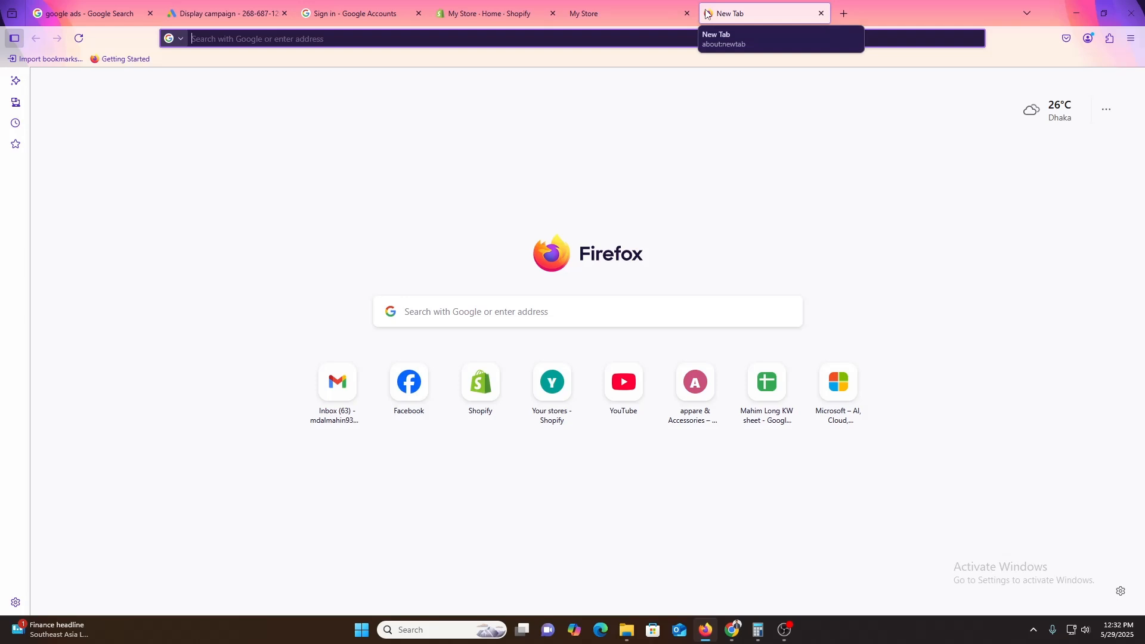
pyautogui.write('artic')
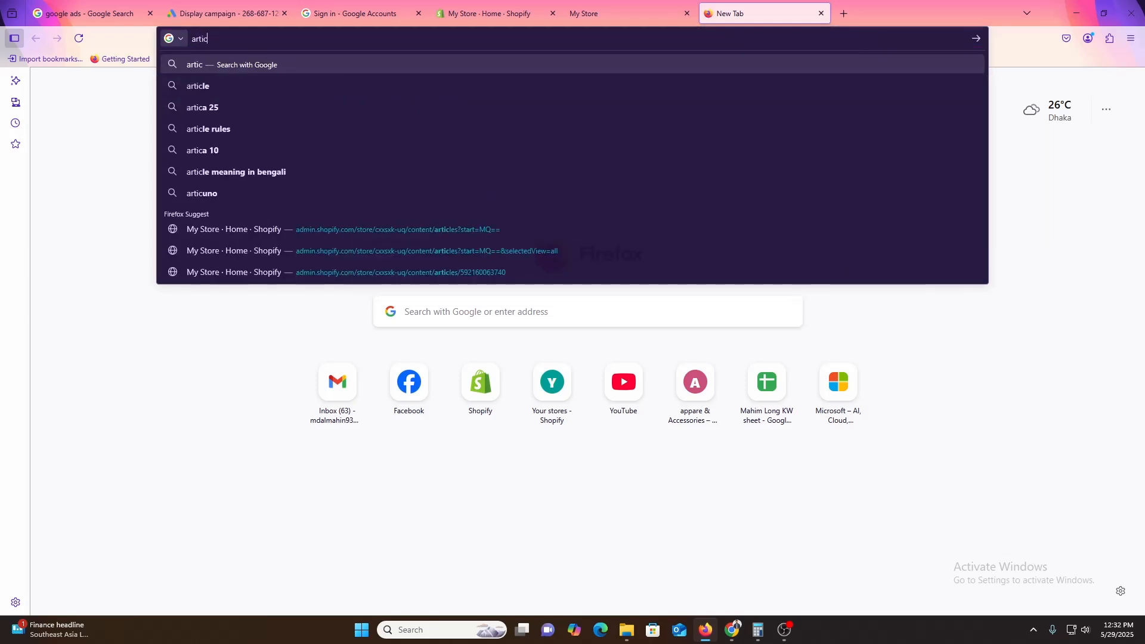
pyautogui.press('BackSpace')
pyautogui.write('fi')
pyautogui.press('Down')
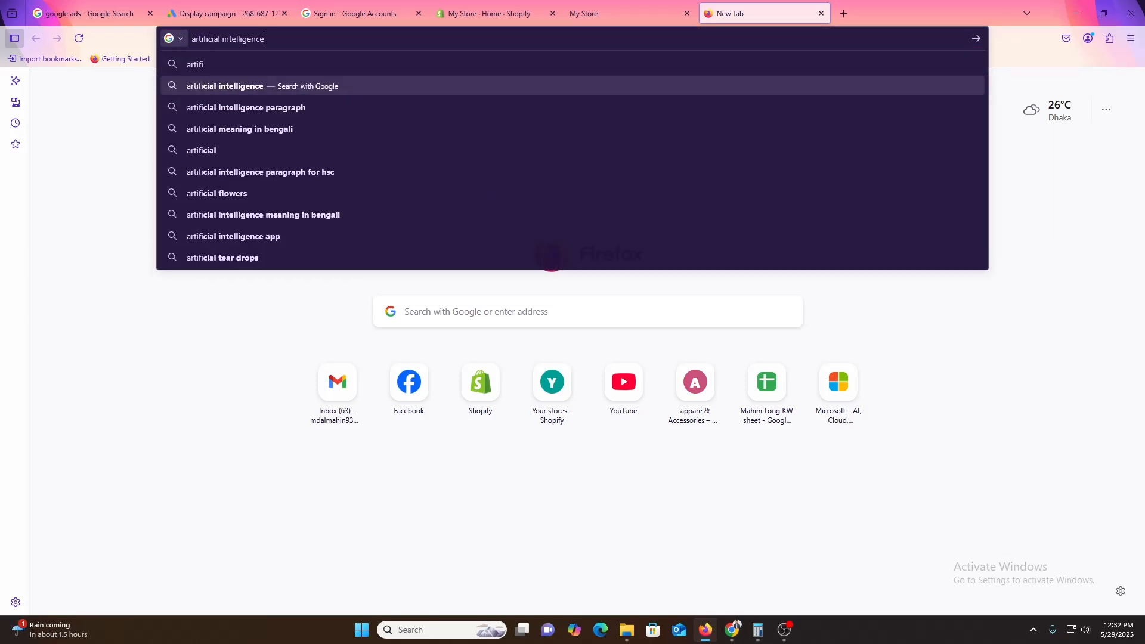
pyautogui.hotkey('ctrl', 'a')
pyautogui.hotkey('ctrl', 'c')
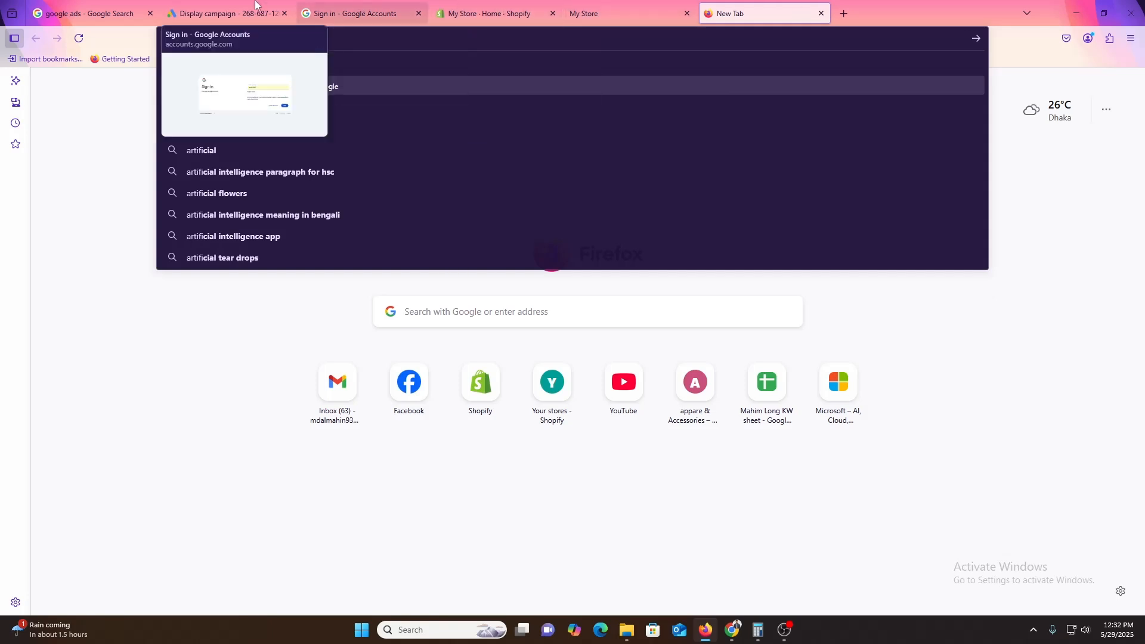
# - Add "artificial intelligence" as a targeted keyword in the Display campaign and save the targeted keywords
pyautogui.click(227, 13)
pyautogui.hotkey('ctrl', 'v')
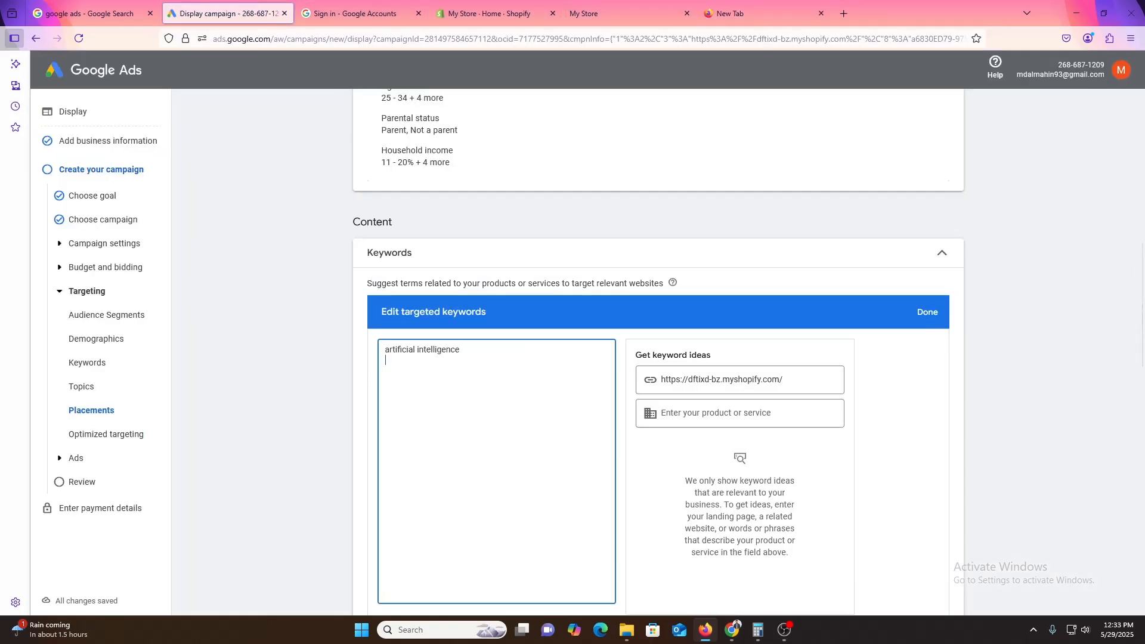
pyautogui.press('Return')
pyautogui.scroll(-3, 484, 416)
pyautogui.scroll(1, 871, 286)
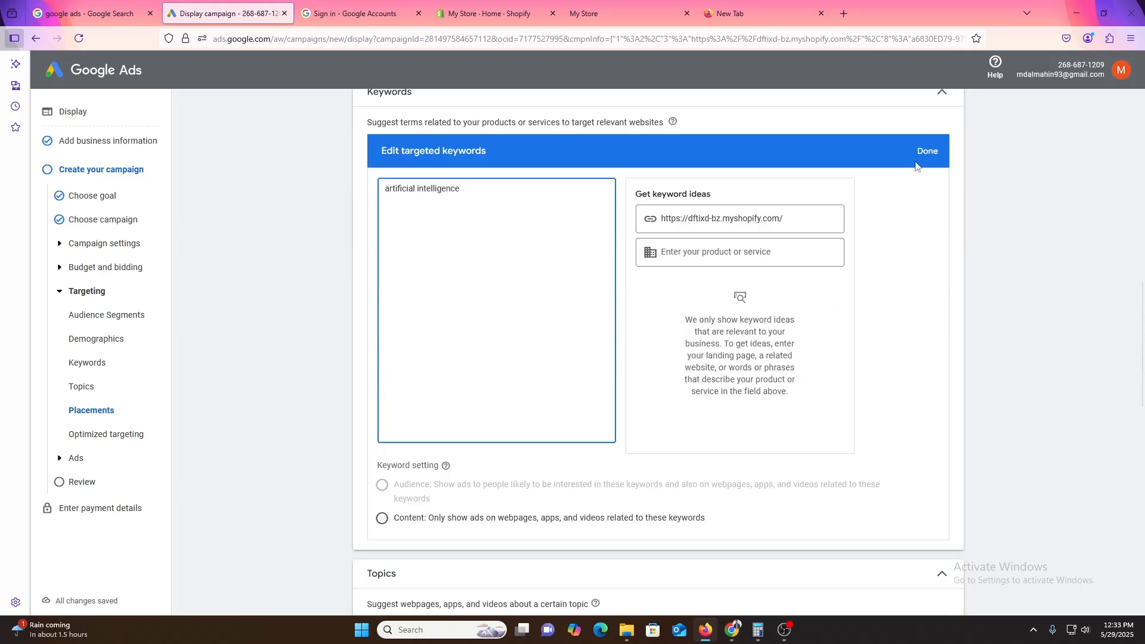
pyautogui.click(927, 152)
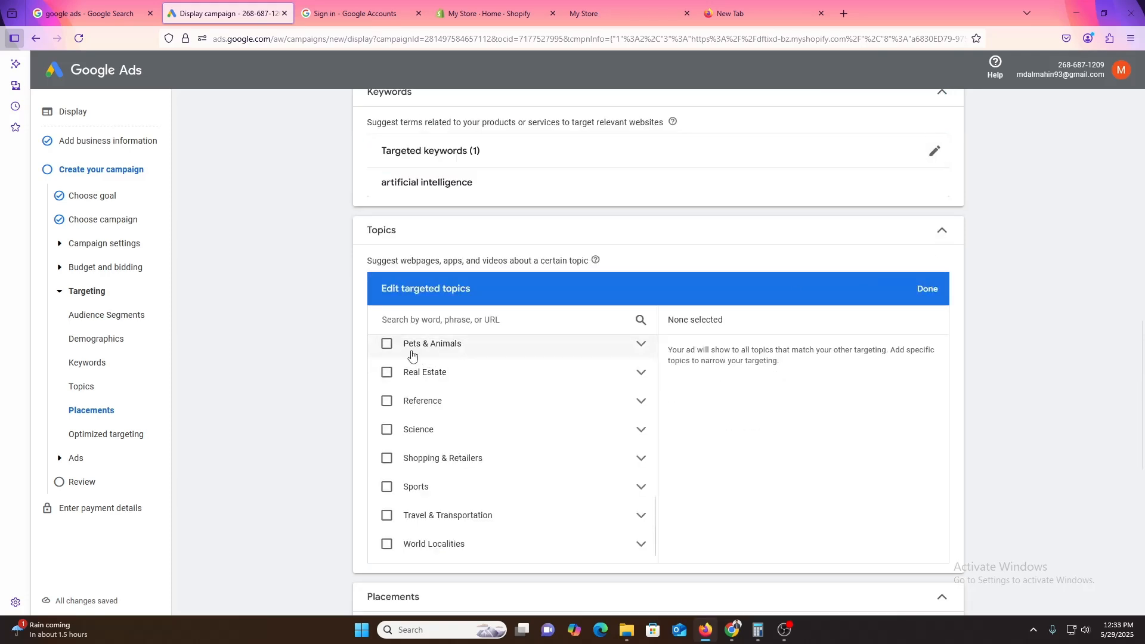
# - Examine the Topics targeting description and the list of available topics, without selecting any
pyautogui.moveTo(380, 262); pyautogui.dragTo(550, 261)
pyautogui.click(544, 271)
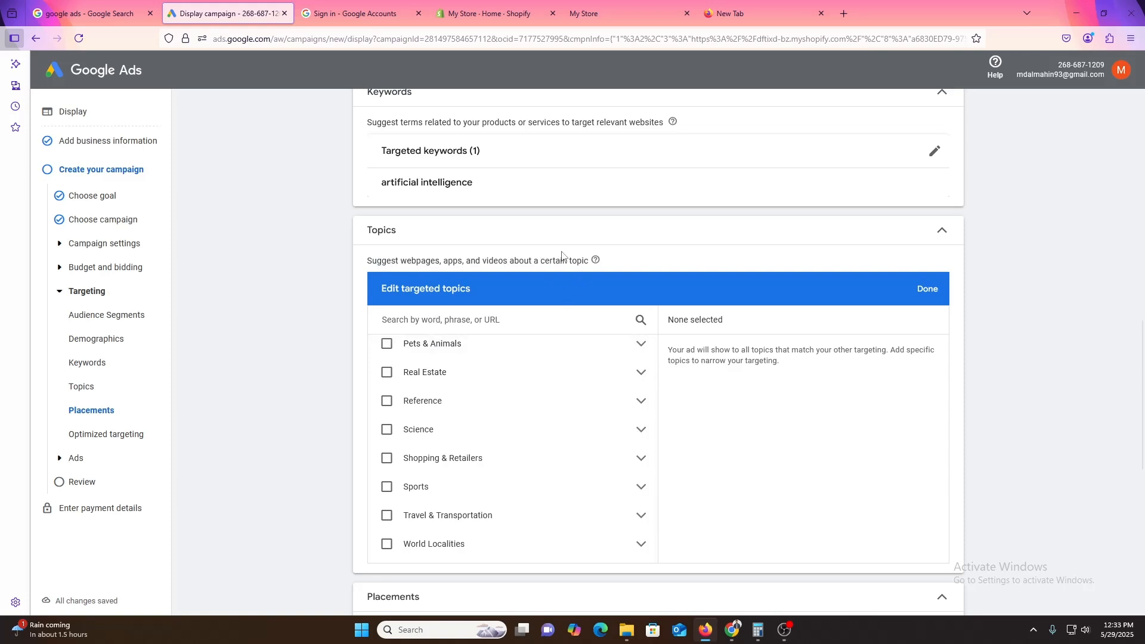
pyautogui.scroll(-3, 562, 309)
pyautogui.scroll(1, 476, 360)
pyautogui.scroll(1, 476, 406)
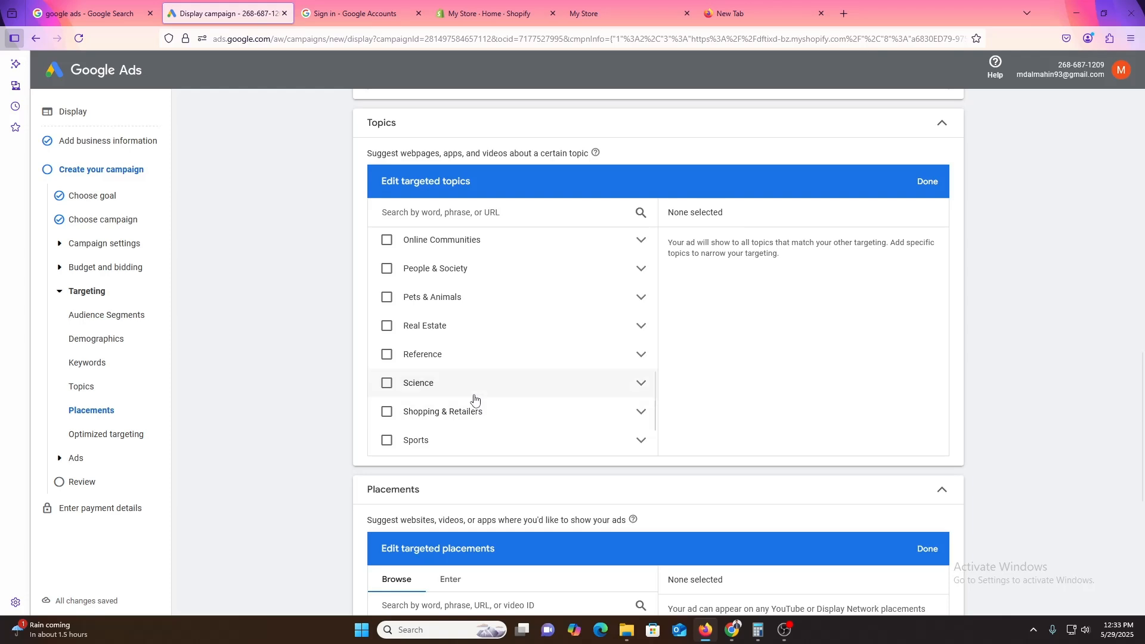
pyautogui.scroll(-5, 540, 396)
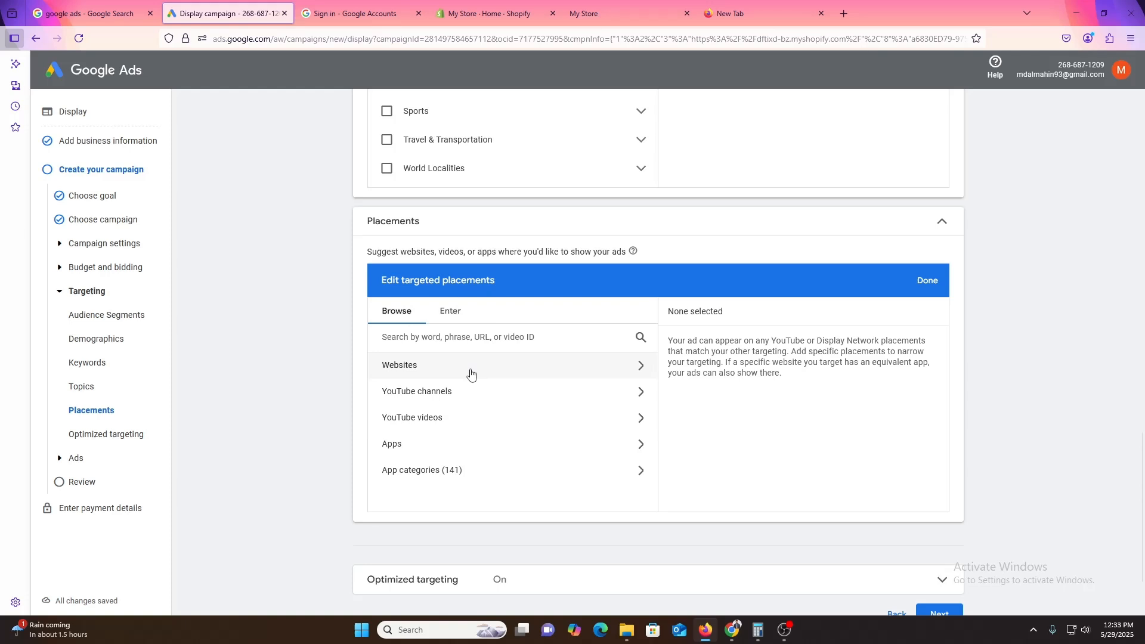
# - Browse the Websites, YouTube videos and App categories placements, close the placements editor with none selected, and continue to ad creation
pyautogui.click(546, 366)
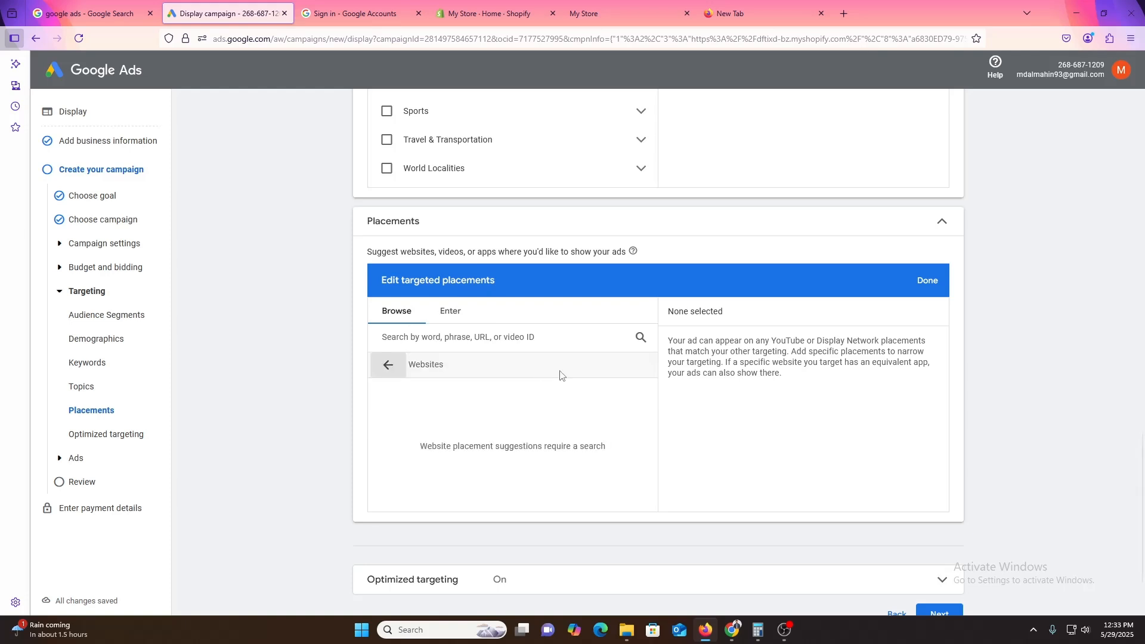
pyautogui.click(394, 371)
pyautogui.click(457, 421)
pyautogui.click(389, 367)
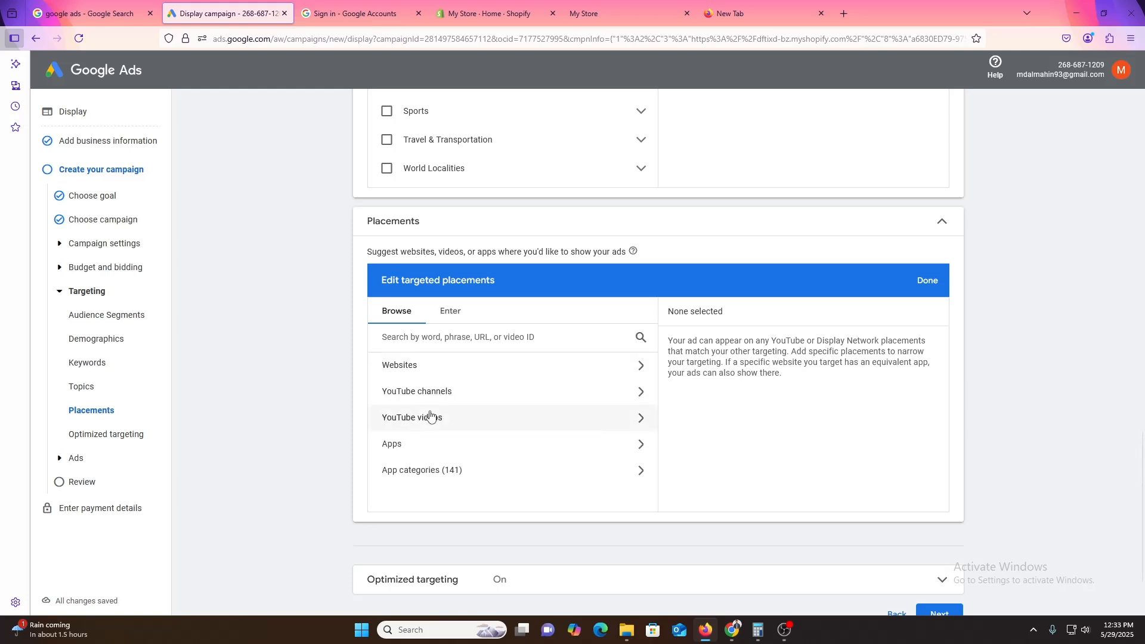
pyautogui.click(453, 472)
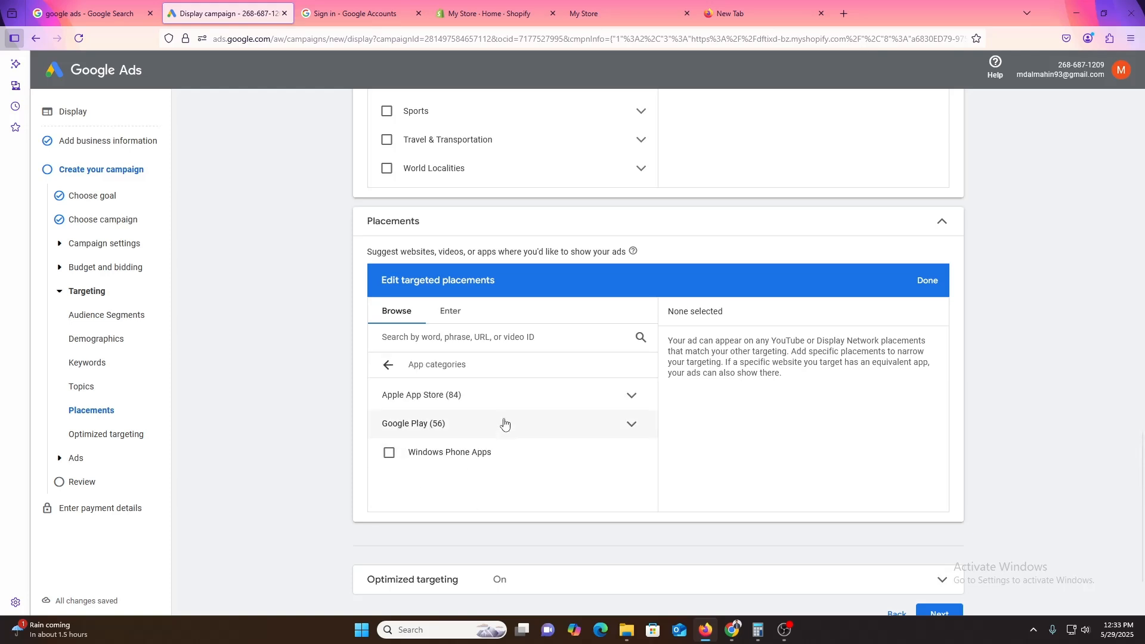
pyautogui.scroll(-2, 506, 425)
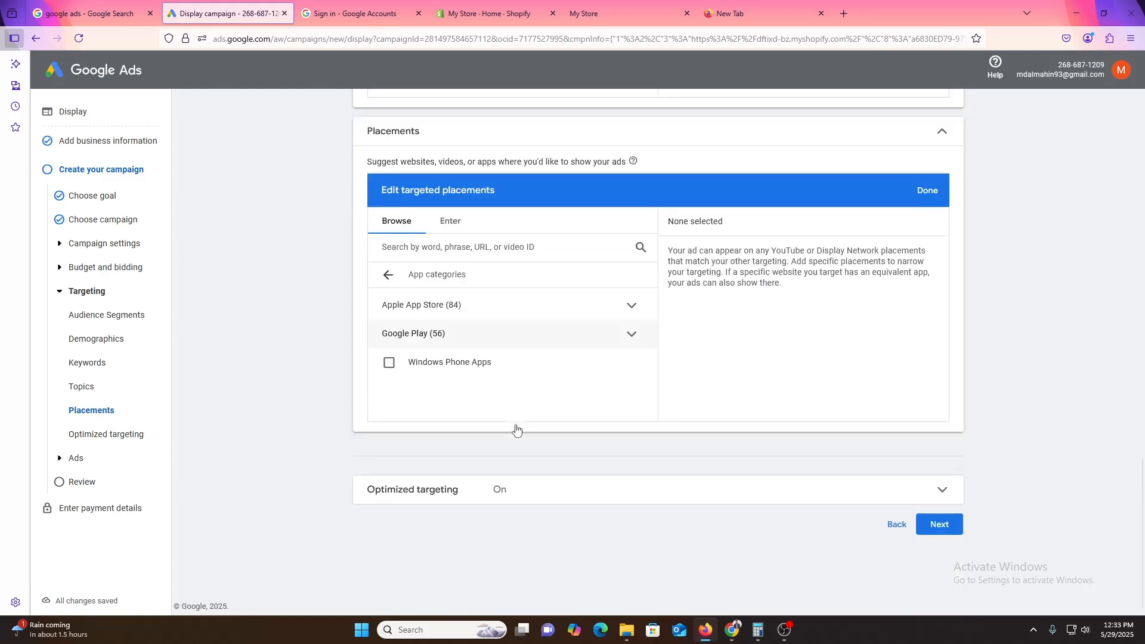
pyautogui.click(929, 190)
pyautogui.click(941, 523)
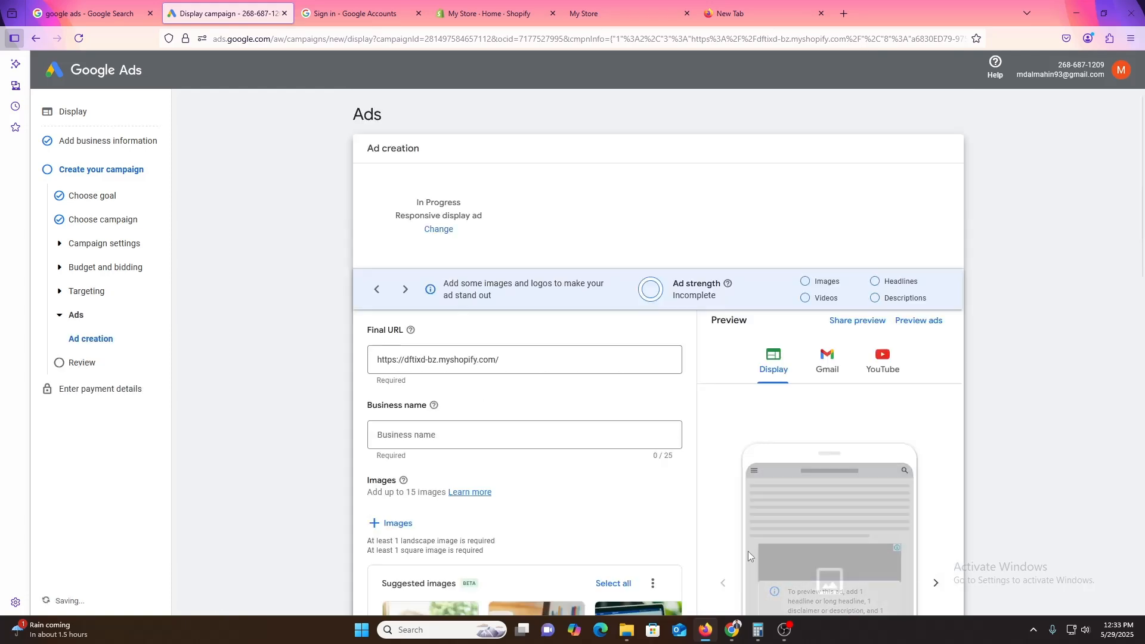
# - Look over the responsive display ad form and check the Shopify store page that the final URL points to
pyautogui.scroll(-3, 748, 552)
pyautogui.scroll(3, 388, 109)
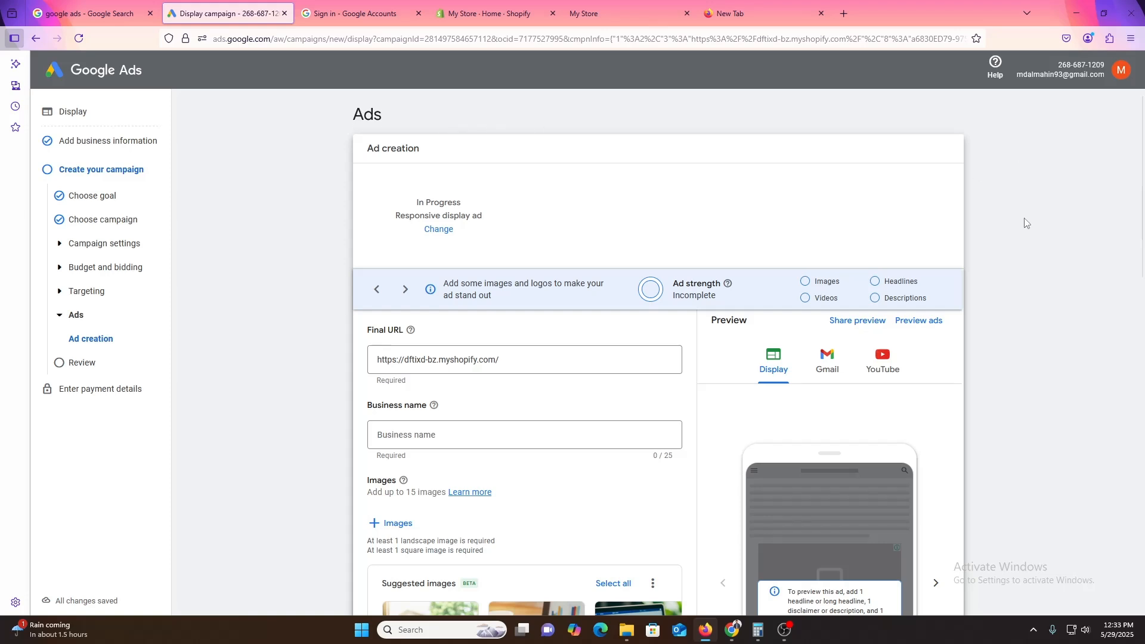
pyautogui.scroll(-8, 999, 494)
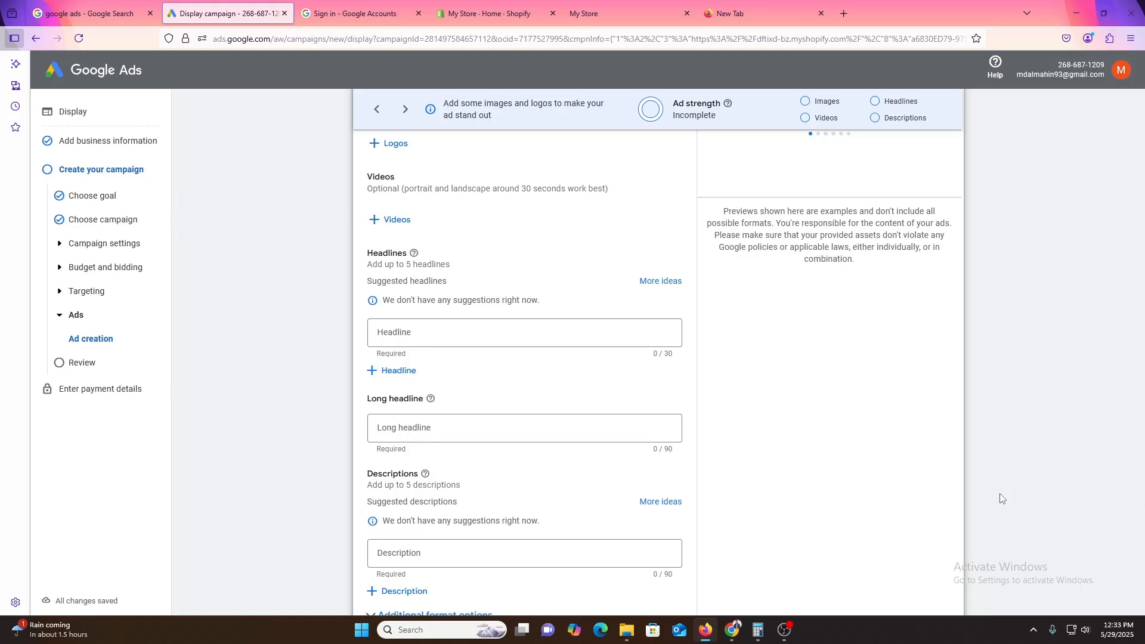
pyautogui.scroll(8, 1002, 498)
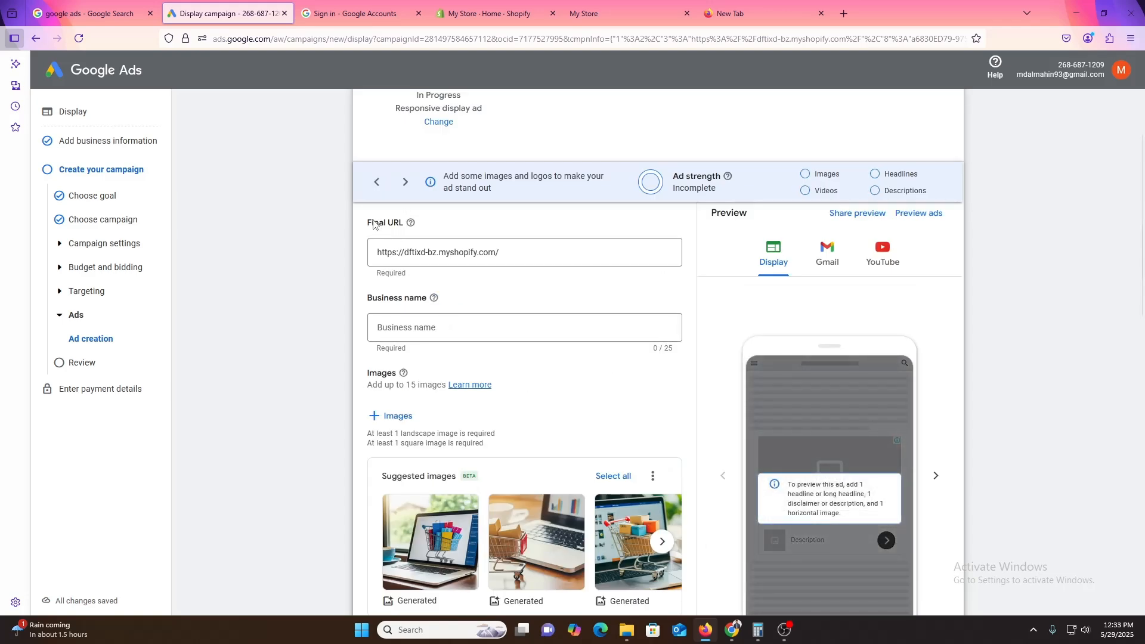
pyautogui.click(429, 254)
pyautogui.click(542, 5)
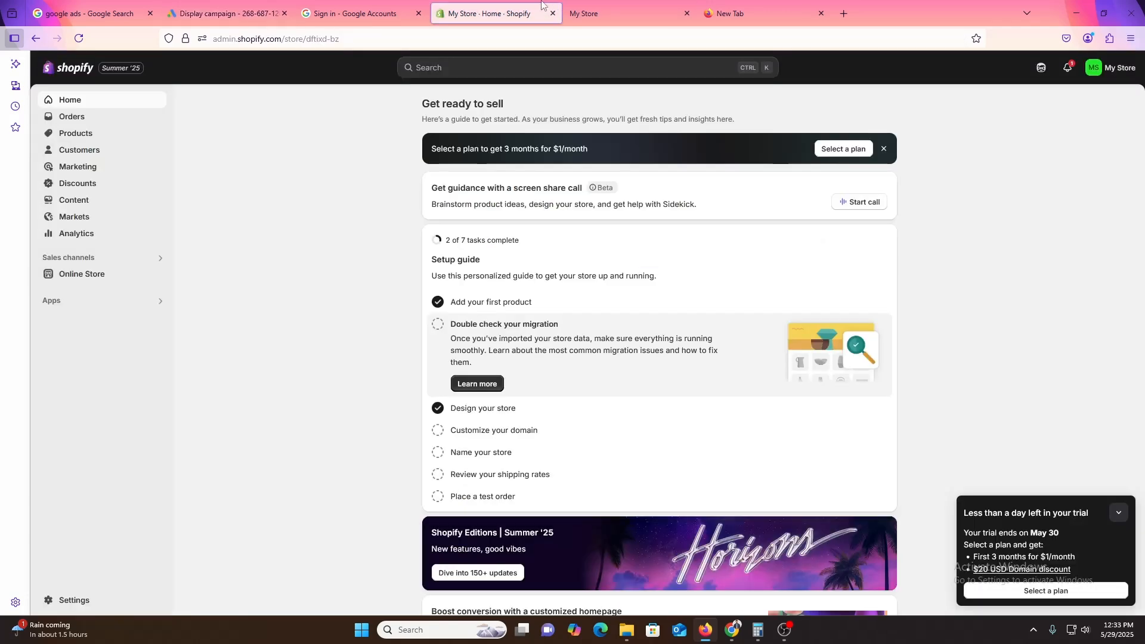
pyautogui.click(639, 5)
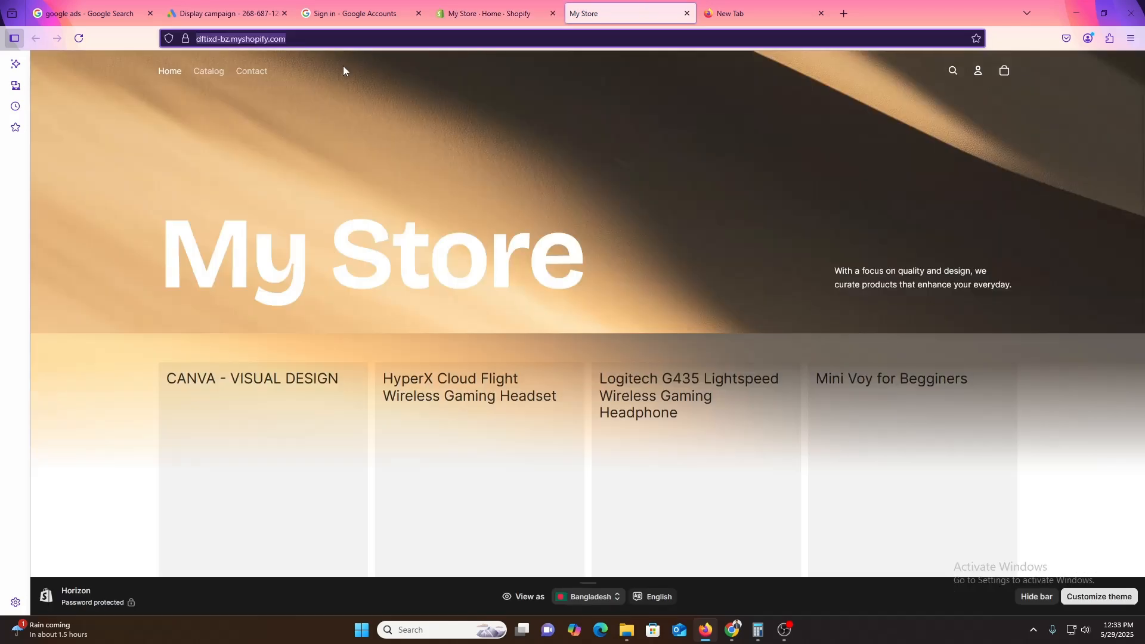
# - Enter THE CLOARD as the business name of the responsive display ad
pyautogui.click(226, 13)
pyautogui.click(413, 325)
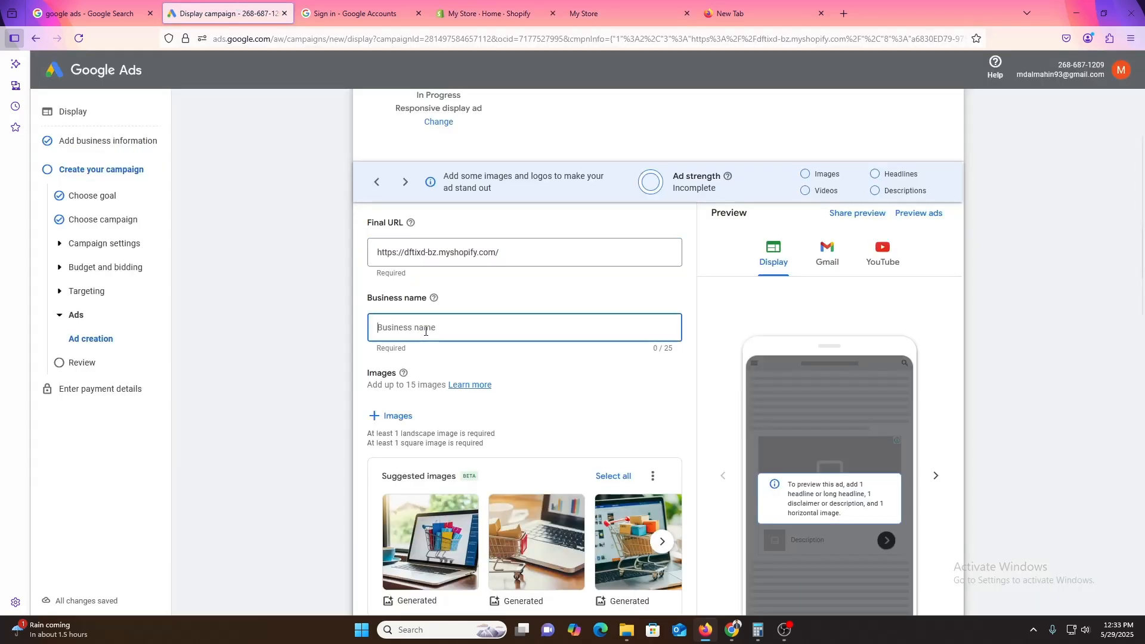
pyautogui.write('THE CLOARD')
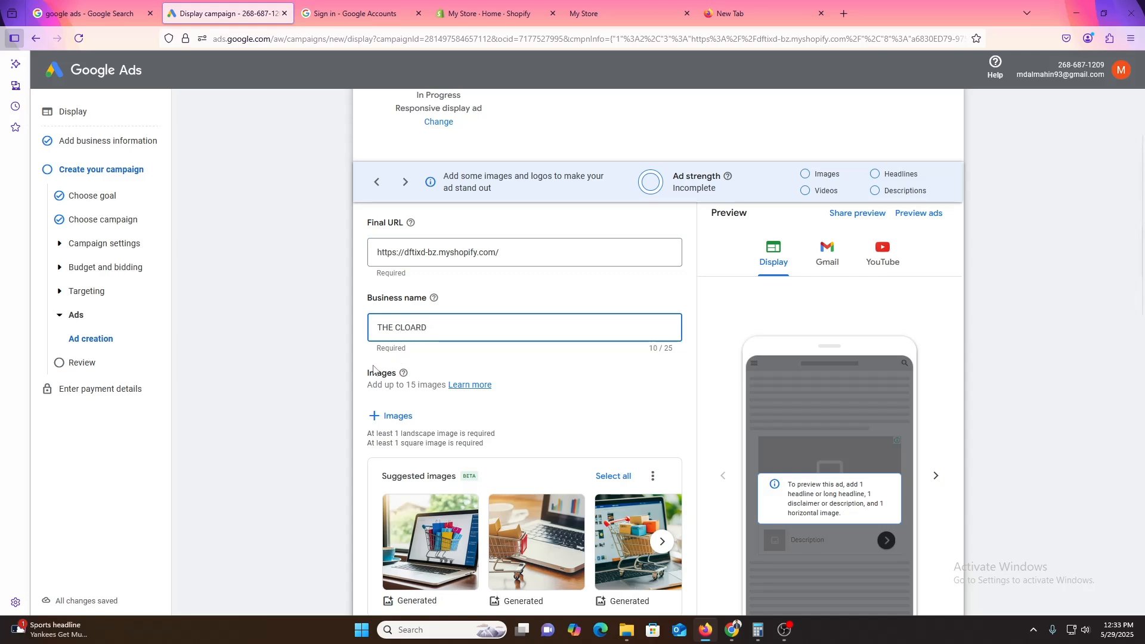
pyautogui.click(410, 327)
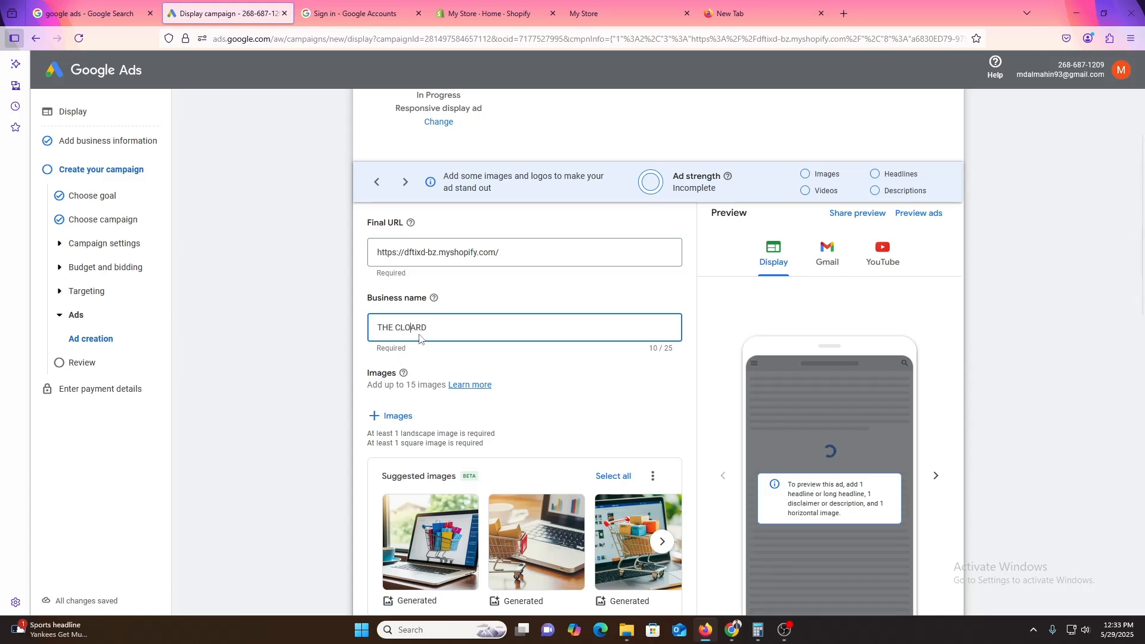
pyautogui.write('C')
pyautogui.click(243, 422)
# - Examine the ad's suggested images and its logo, video, headline, long headline and description fields
pyautogui.scroll(-1, 416, 438)
pyautogui.scroll(-3, 415, 437)
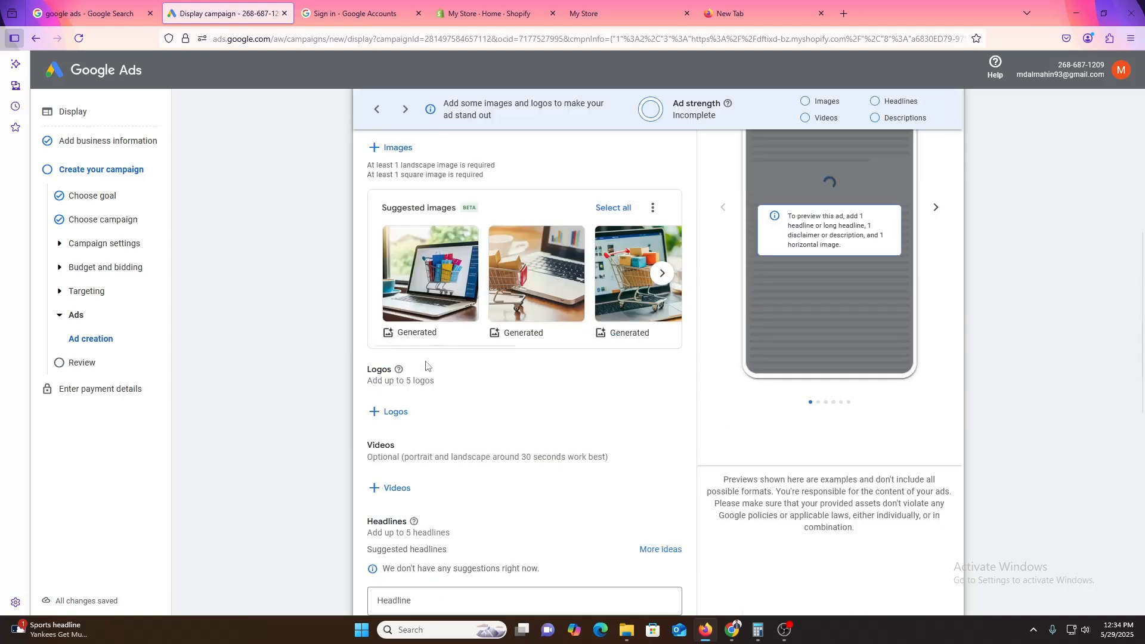
pyautogui.moveTo(432, 278)
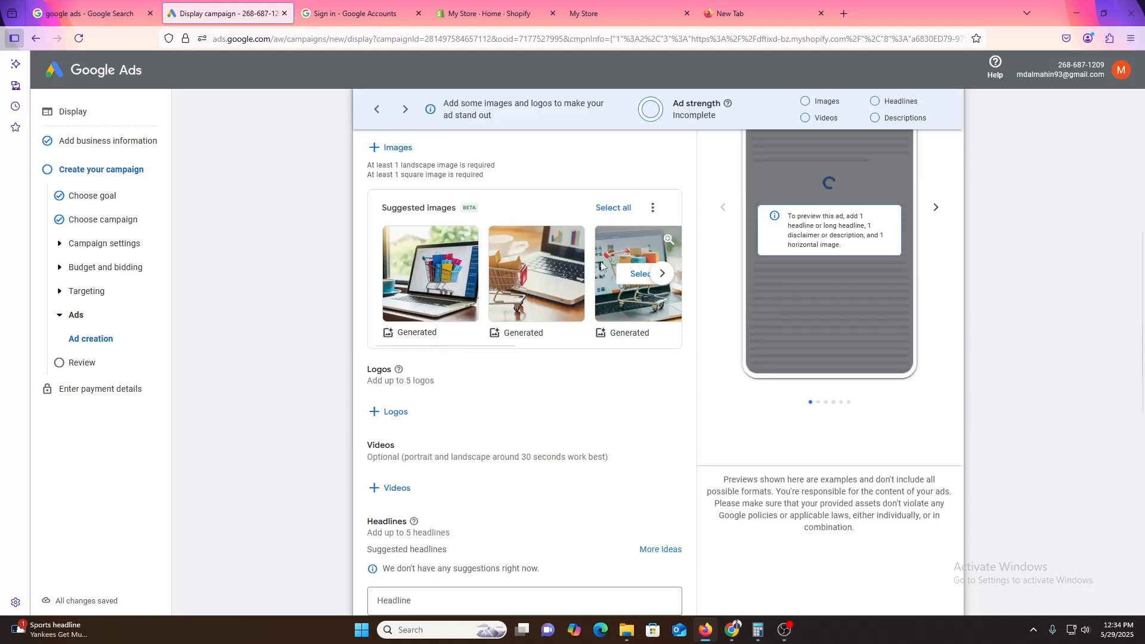
pyautogui.scroll(-3, 411, 268)
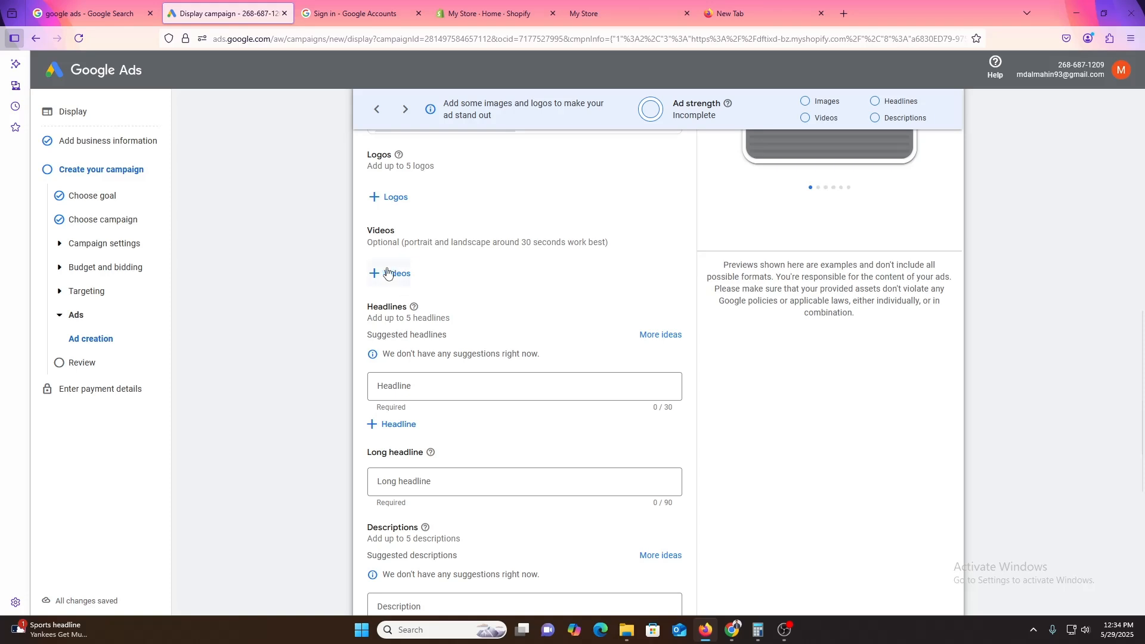
pyautogui.scroll(-3, 420, 319)
pyautogui.click(432, 171)
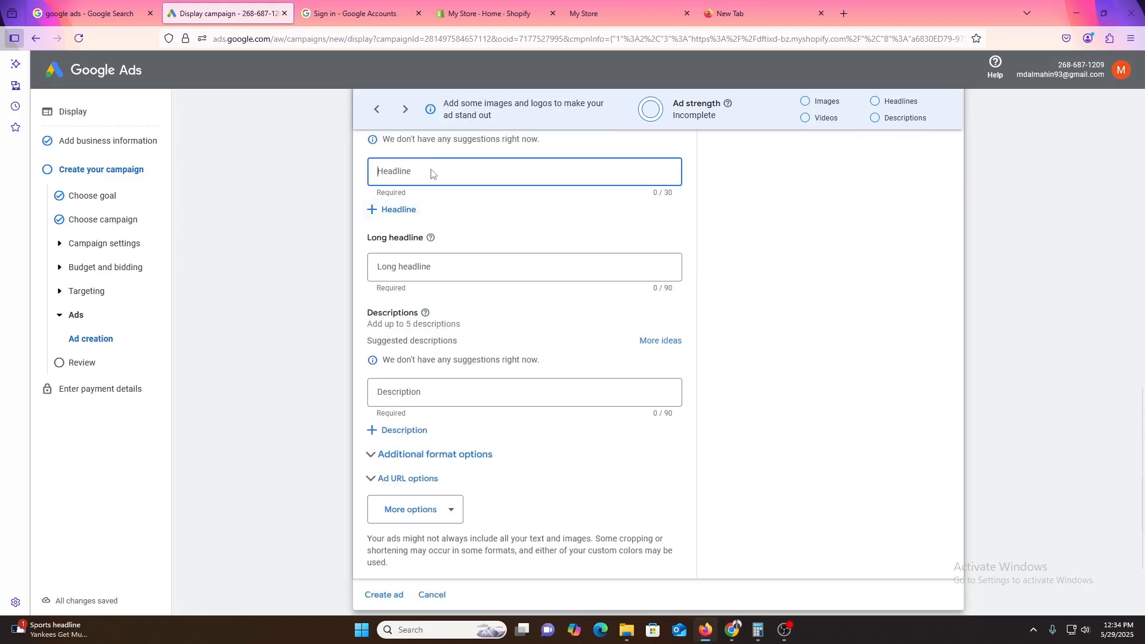
pyautogui.scroll(-2, 469, 355)
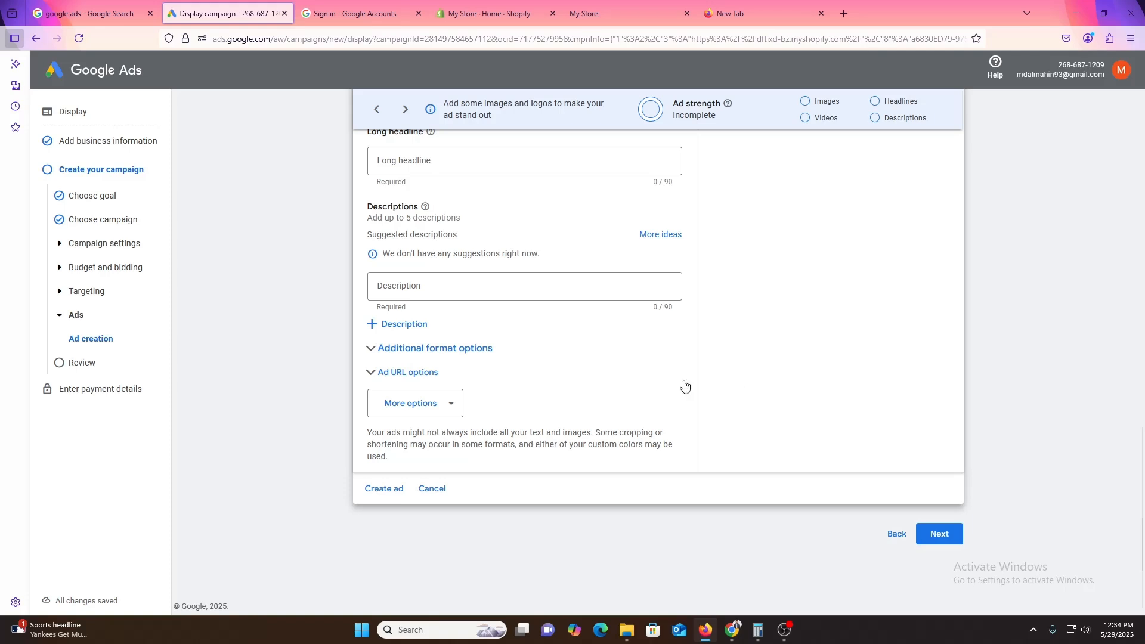
# - Proceed to the campaign review without filling in the remaining ad assets, and check the campaign settings, budget, targeting and ad summary
pyautogui.click(960, 542)
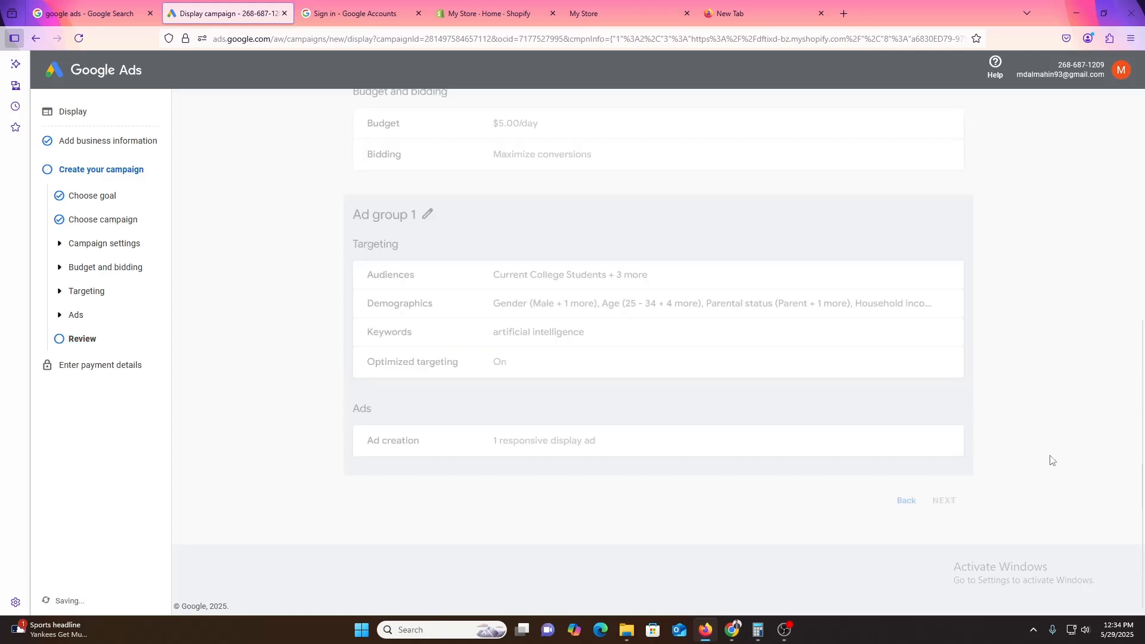
pyautogui.scroll(4, 654, 412)
pyautogui.scroll(3, 654, 320)
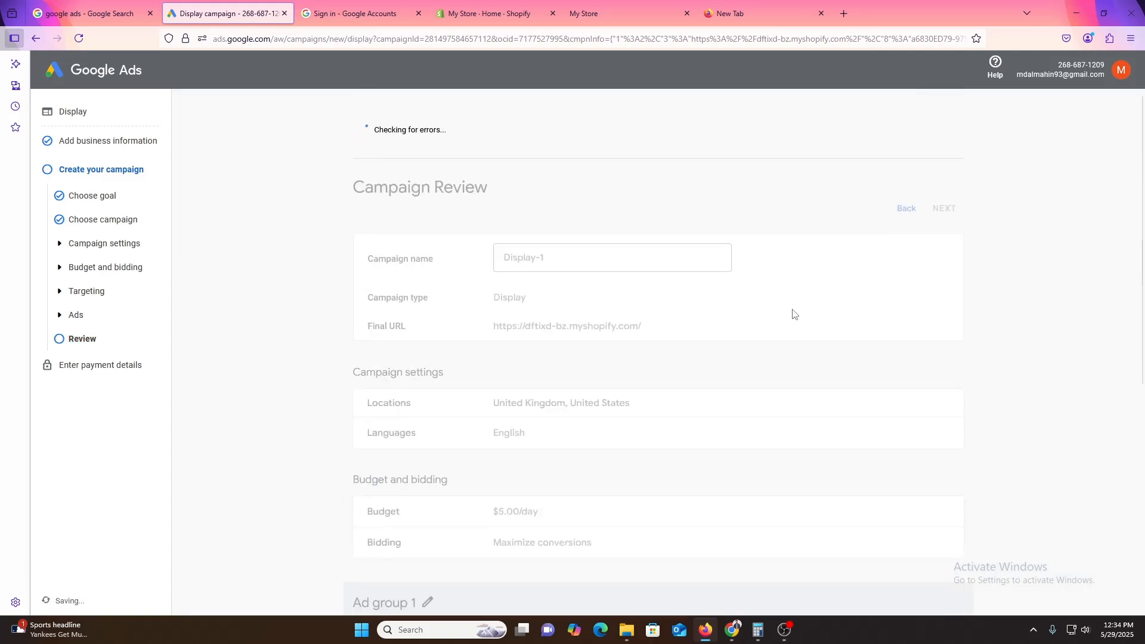
pyautogui.scroll(-4, 793, 314)
pyautogui.scroll(-2, 794, 314)
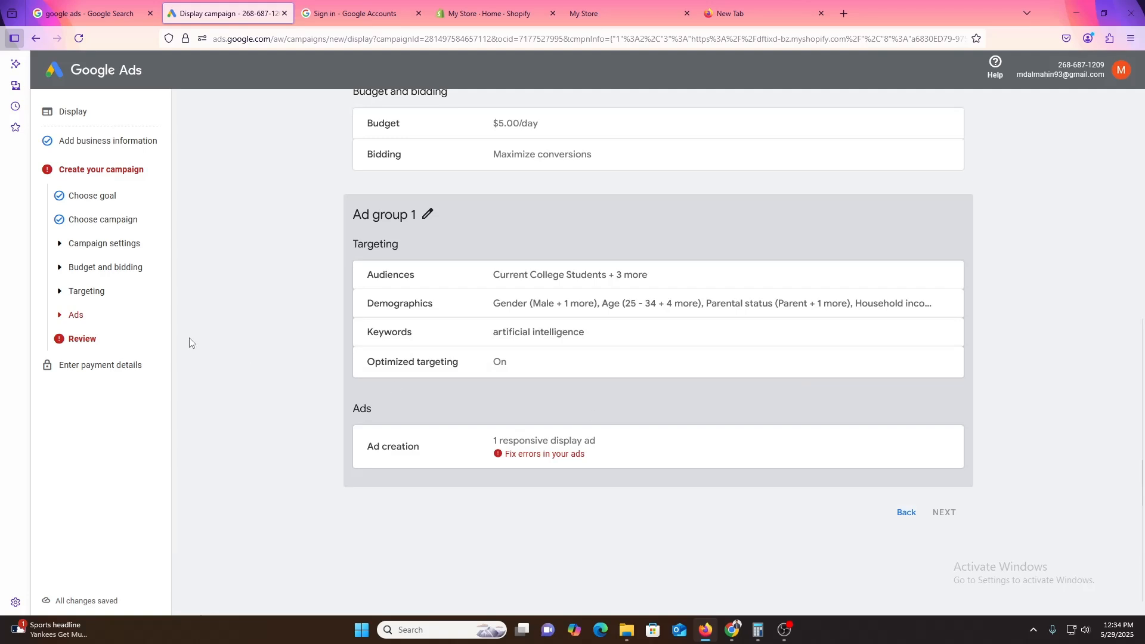
pyautogui.moveTo(411, 5)
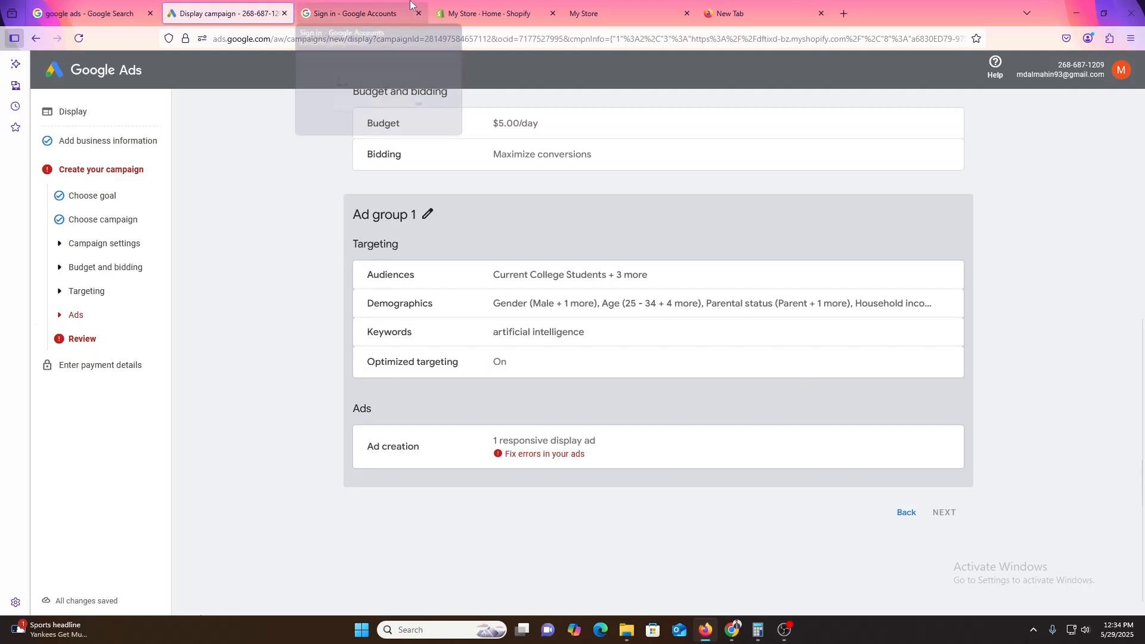